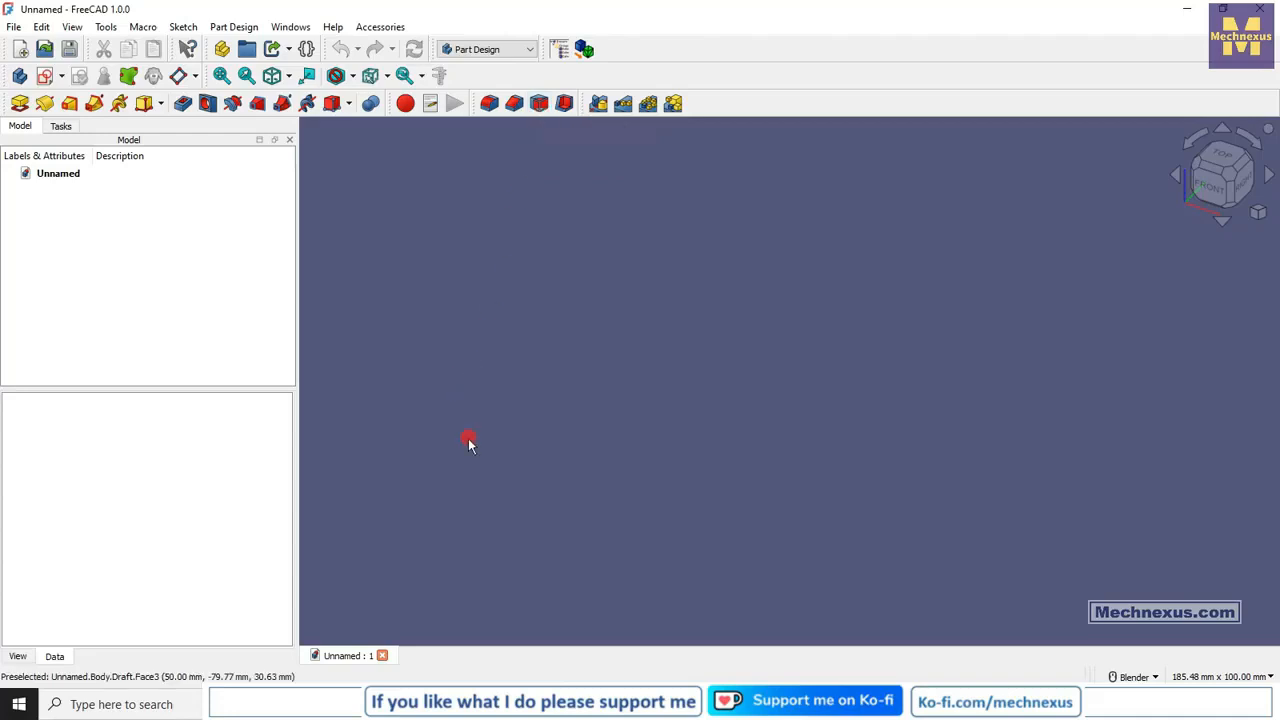
View the program's version and build information, and close it.
left_click(333, 27)
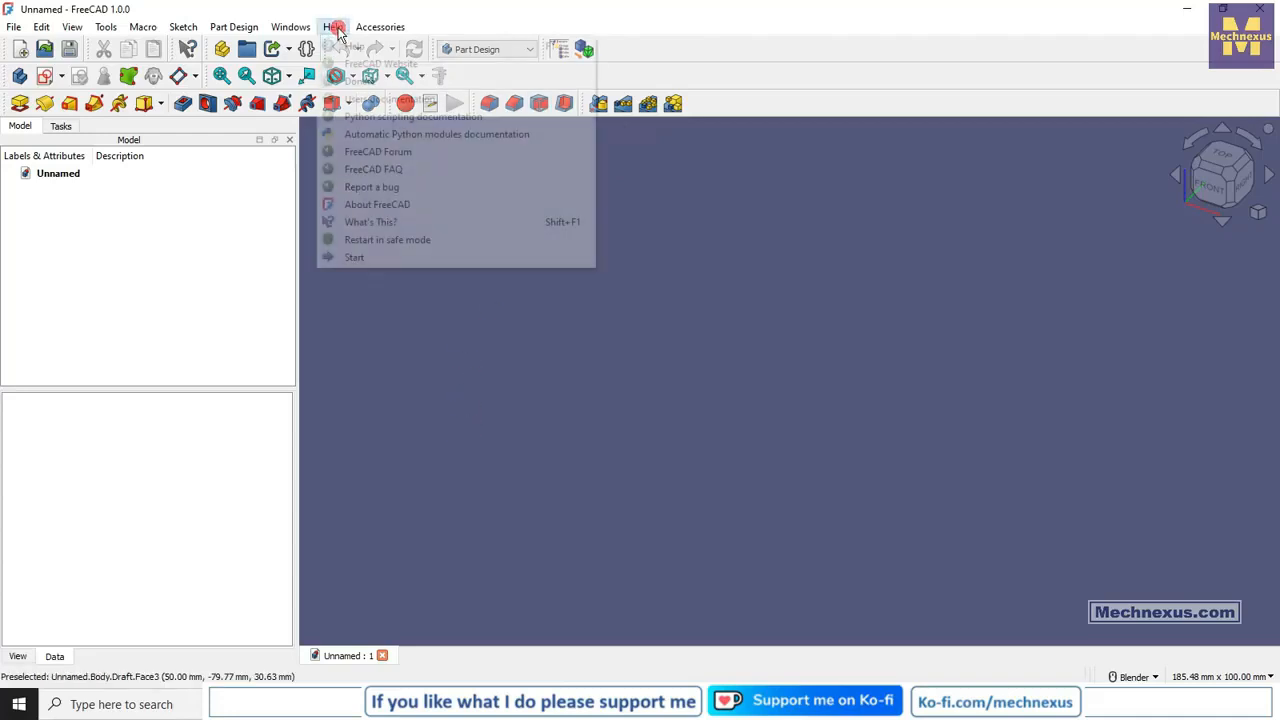
left_click(375, 203)
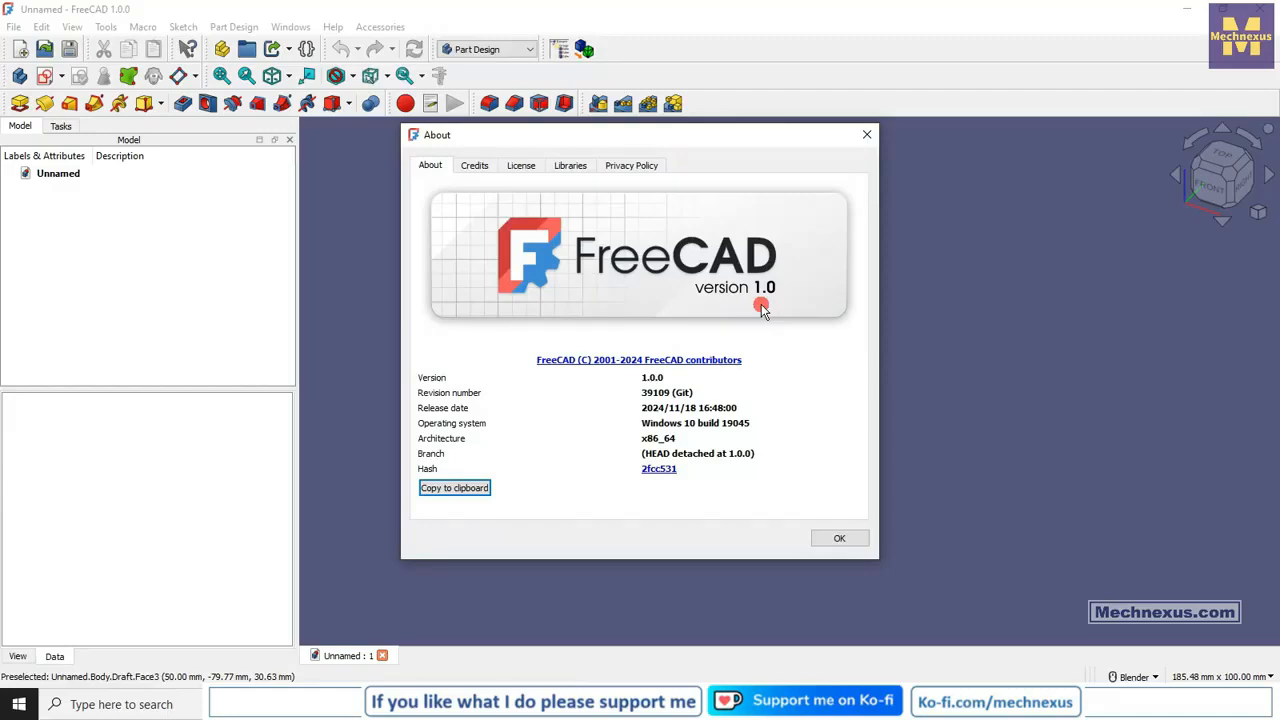
left_click(839, 538)
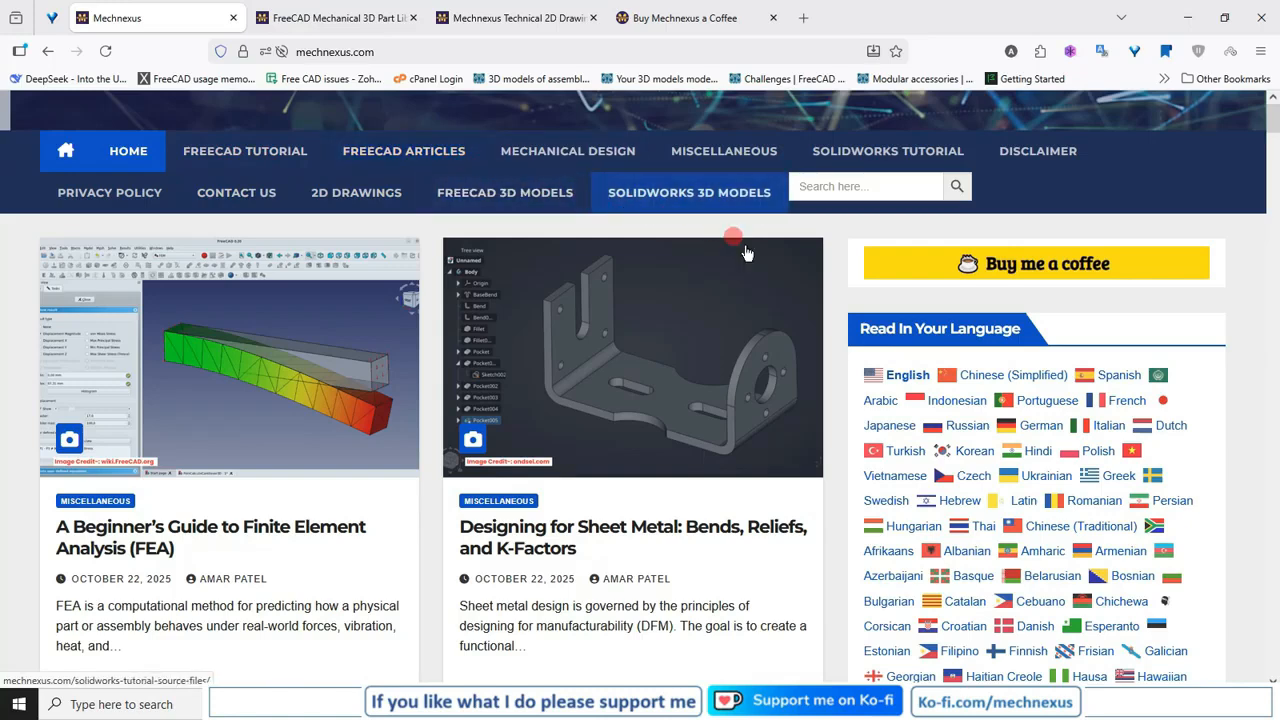
Look through the article listings on the Mechnexus home page in Firefox and return to the page header.
scroll(837, 341, "down", 3)
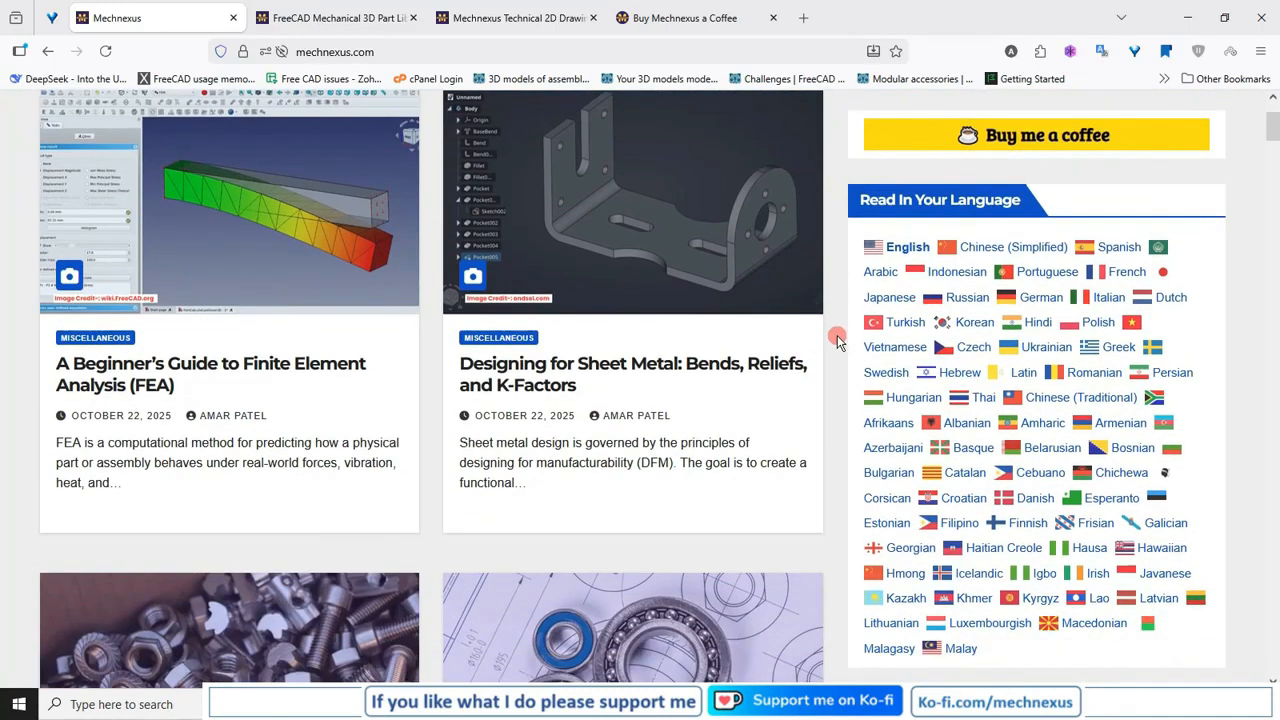
scroll(837, 341, "down", 5)
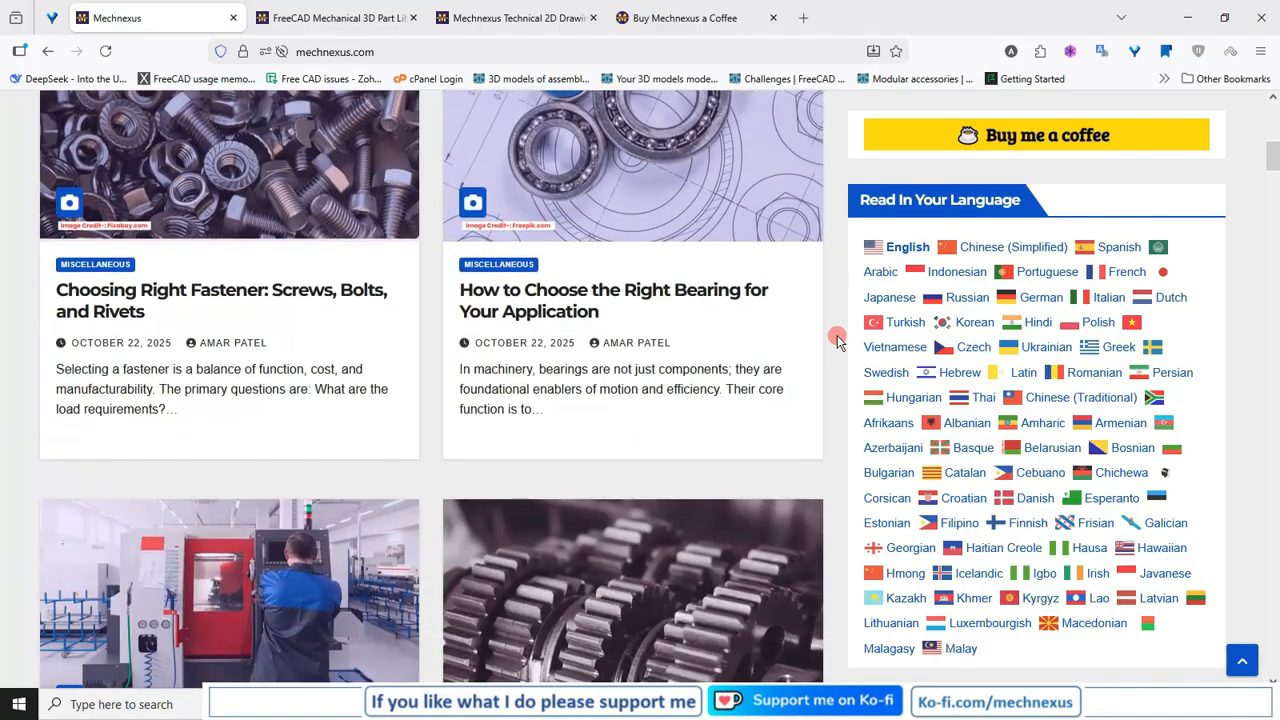
scroll(837, 341, "down", 3)
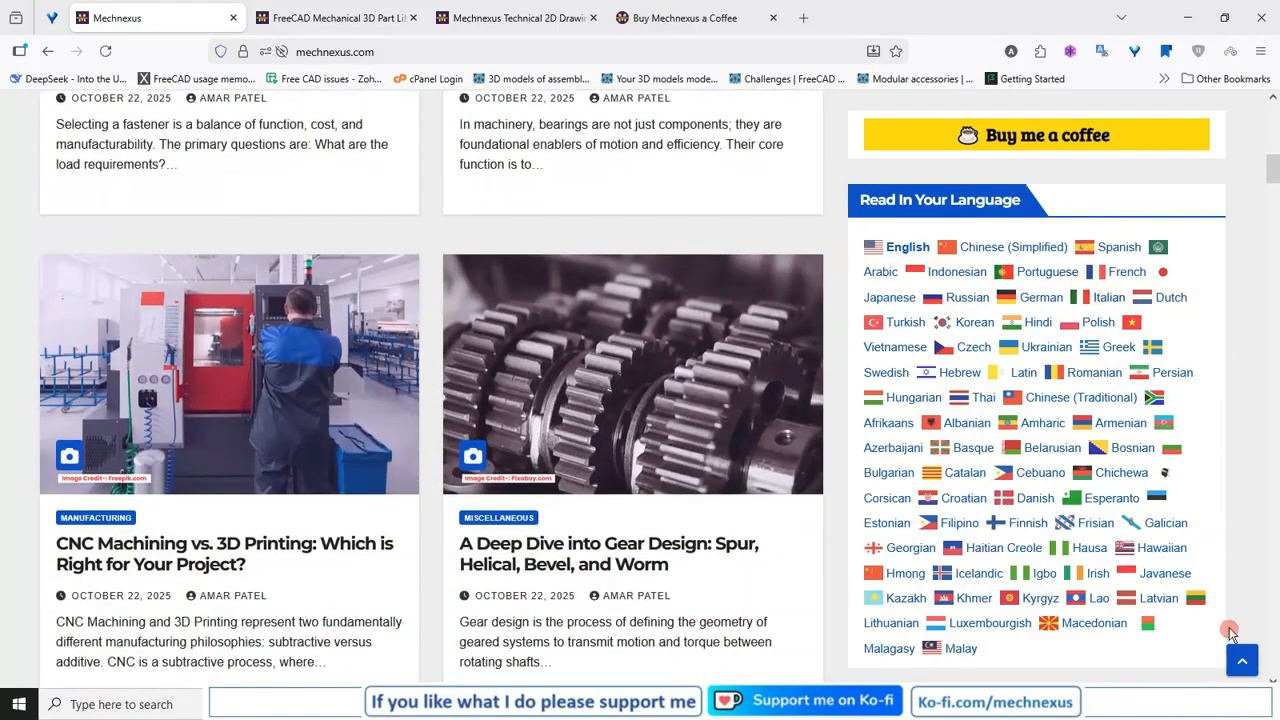
scroll(621, 358, "up", 3)
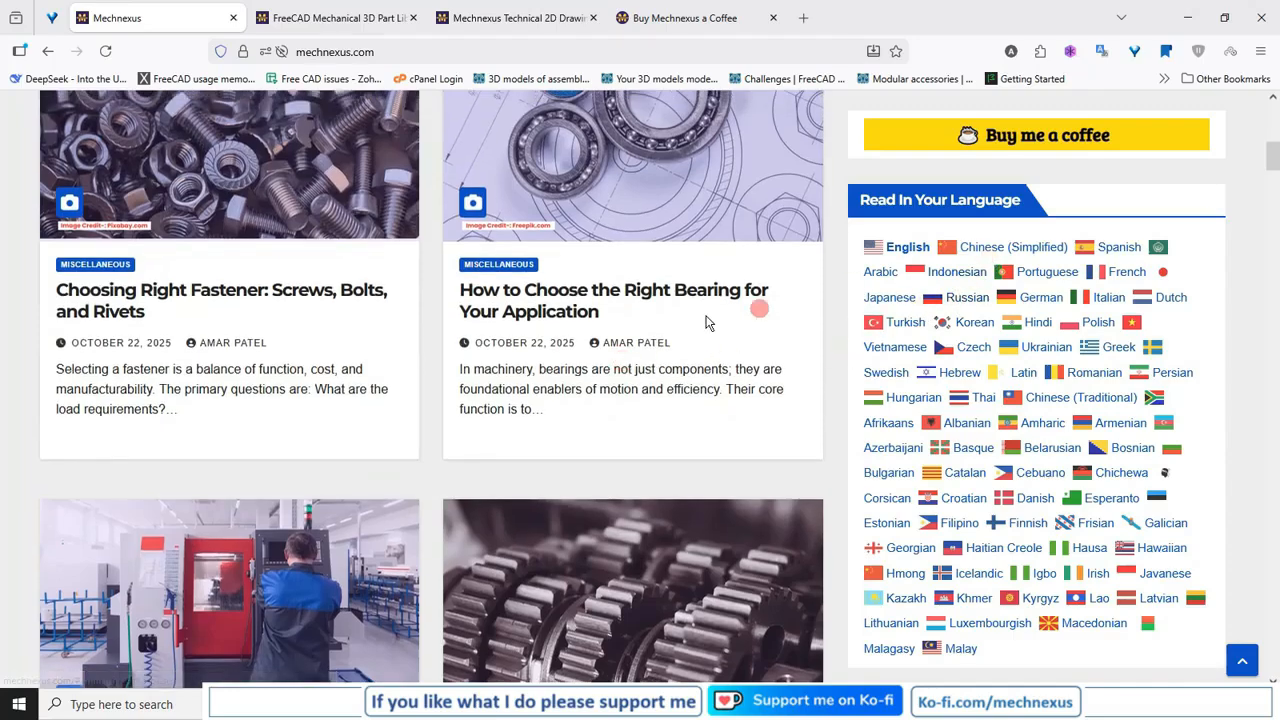
scroll(593, 412, "up", 9)
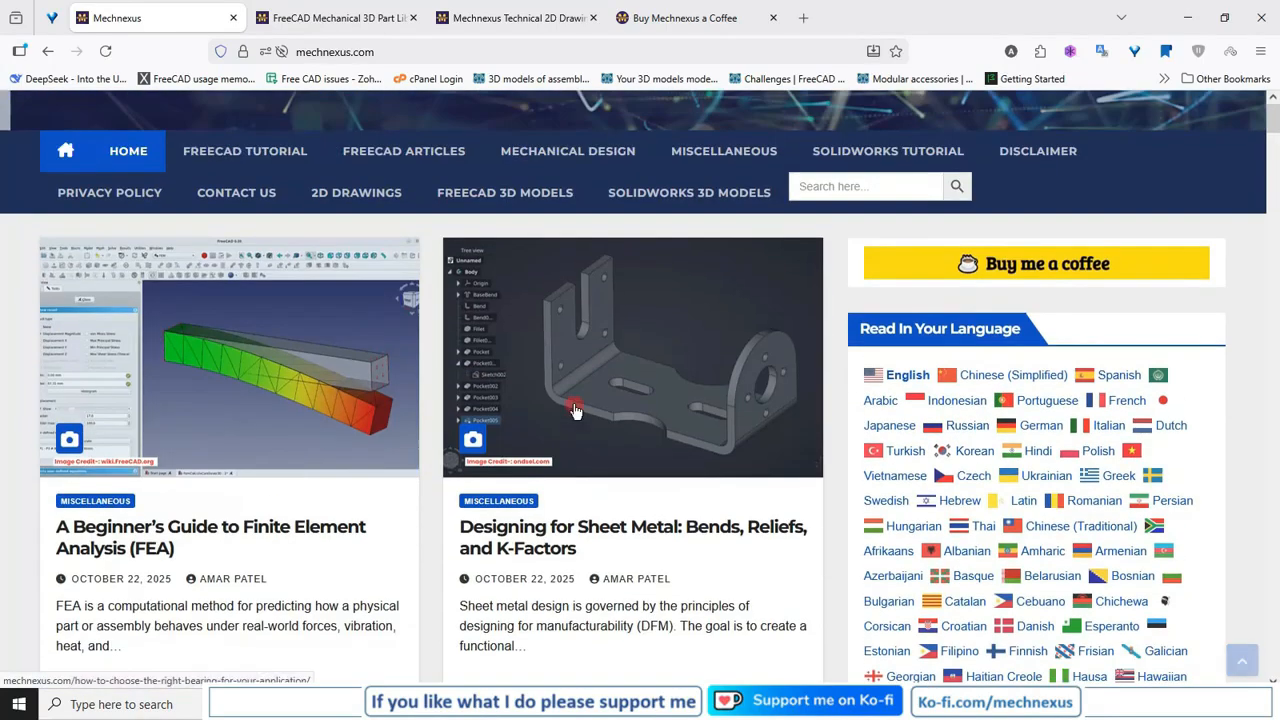
Look over the first numbered models in the FreeCAD mechanical 3D part library and return to the Mechnexus home page.
left_click(335, 22)
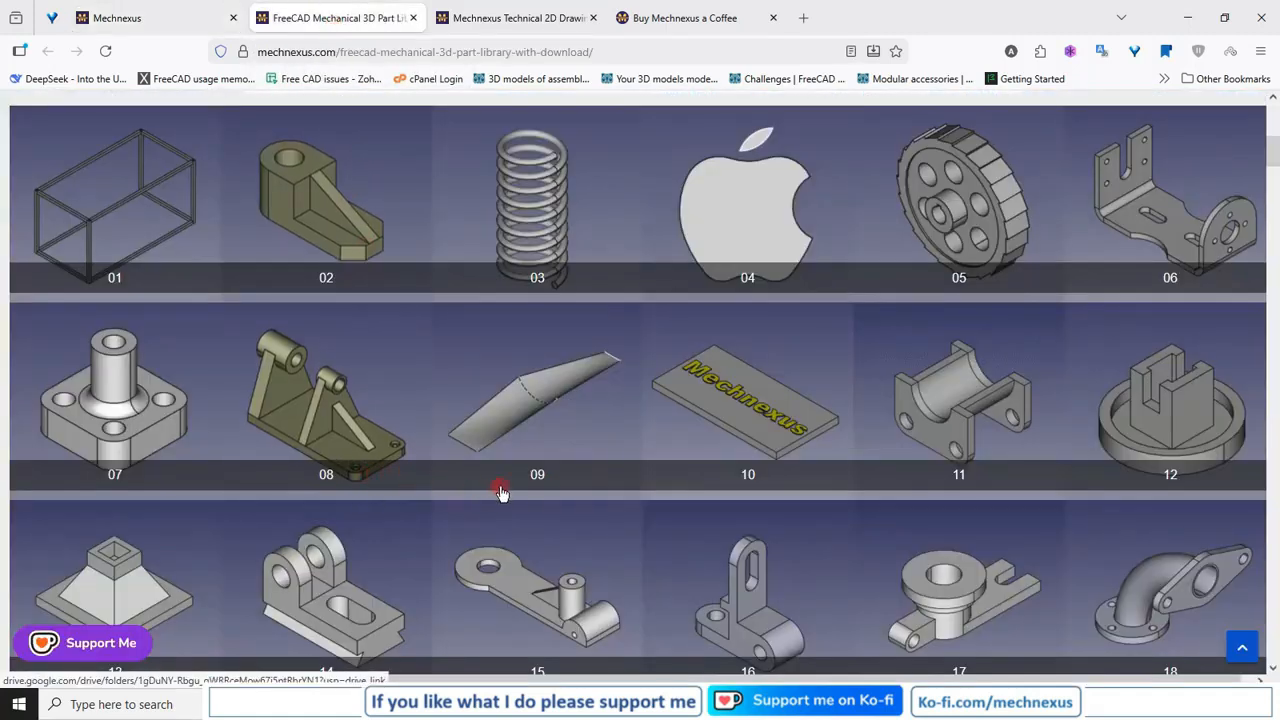
scroll(502, 490, "down", 2)
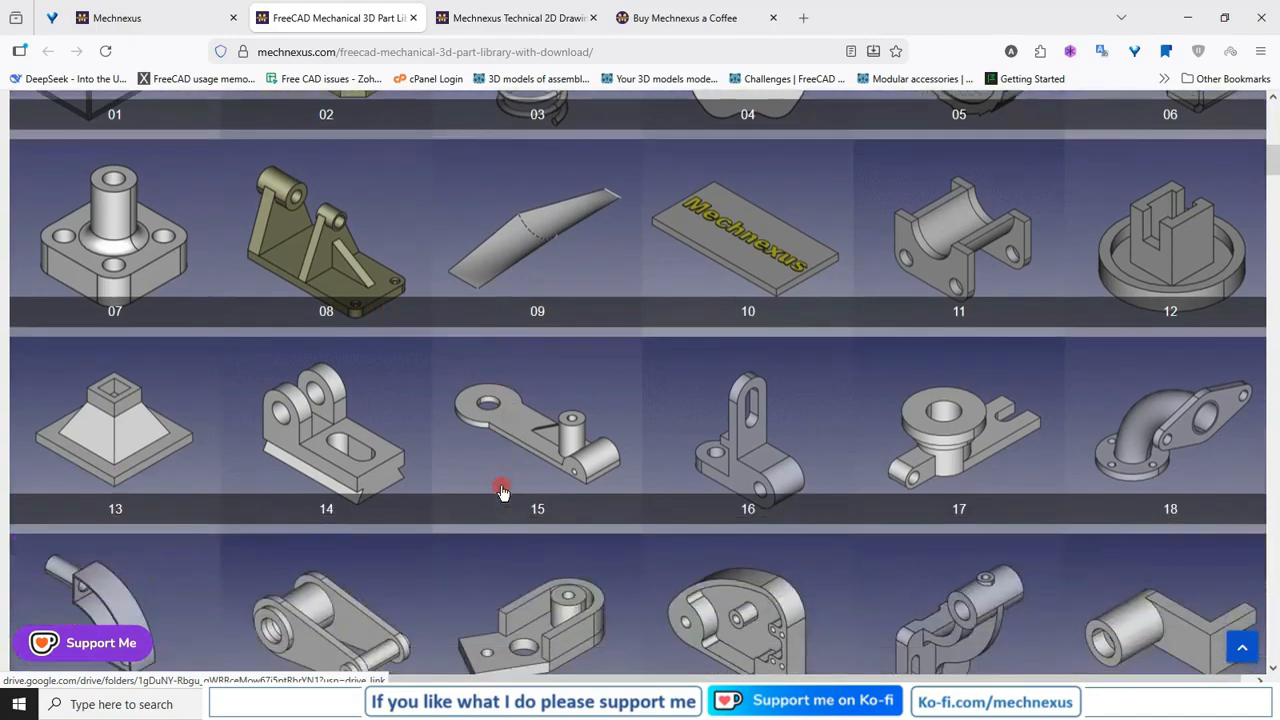
scroll(502, 490, "down", 2)
scroll(500, 490, "up", 3)
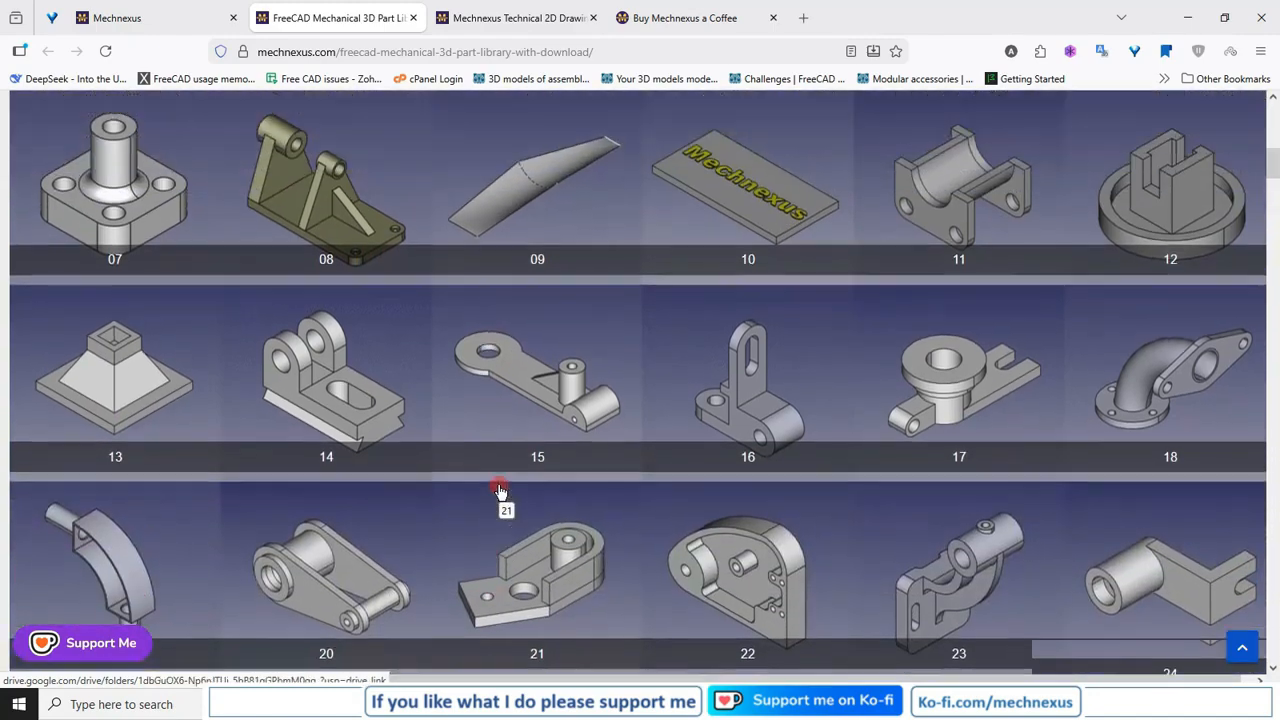
left_click(160, 17)
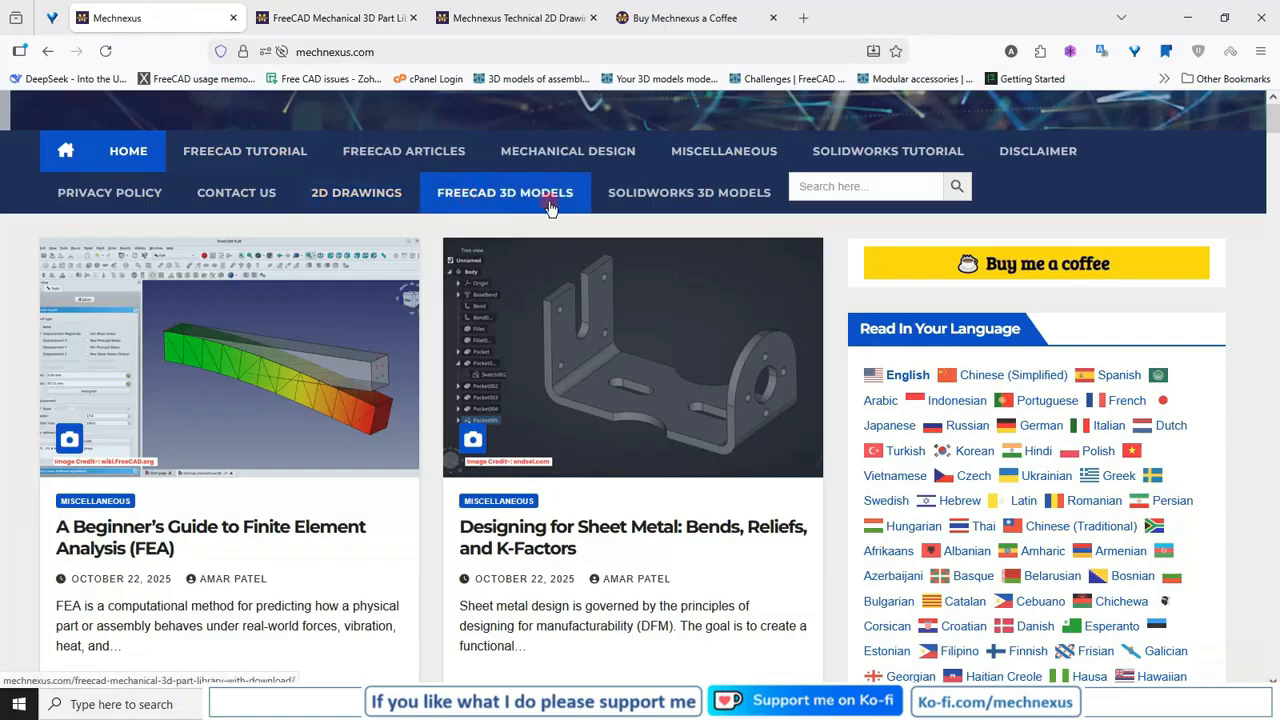
Browse further models in the FreeCAD 3D part library and view the download folder of model 22, closing it again.
left_click(322, 18)
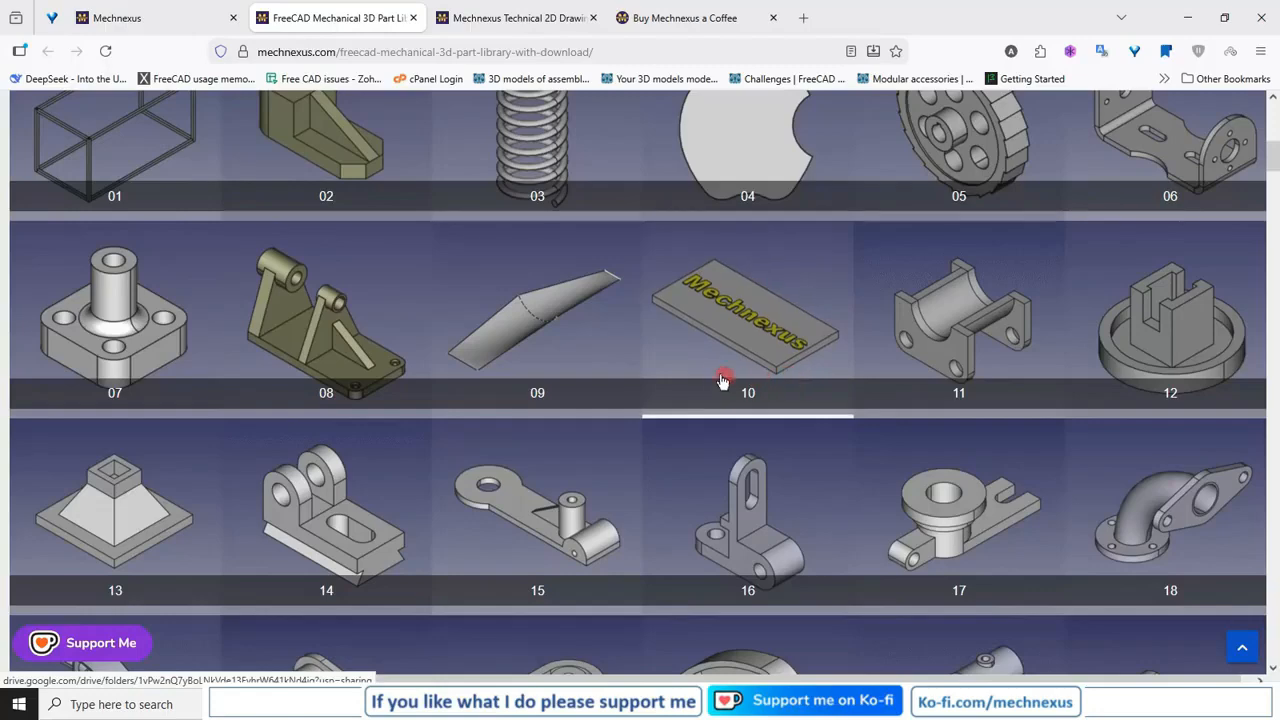
scroll(768, 394, "down", 3)
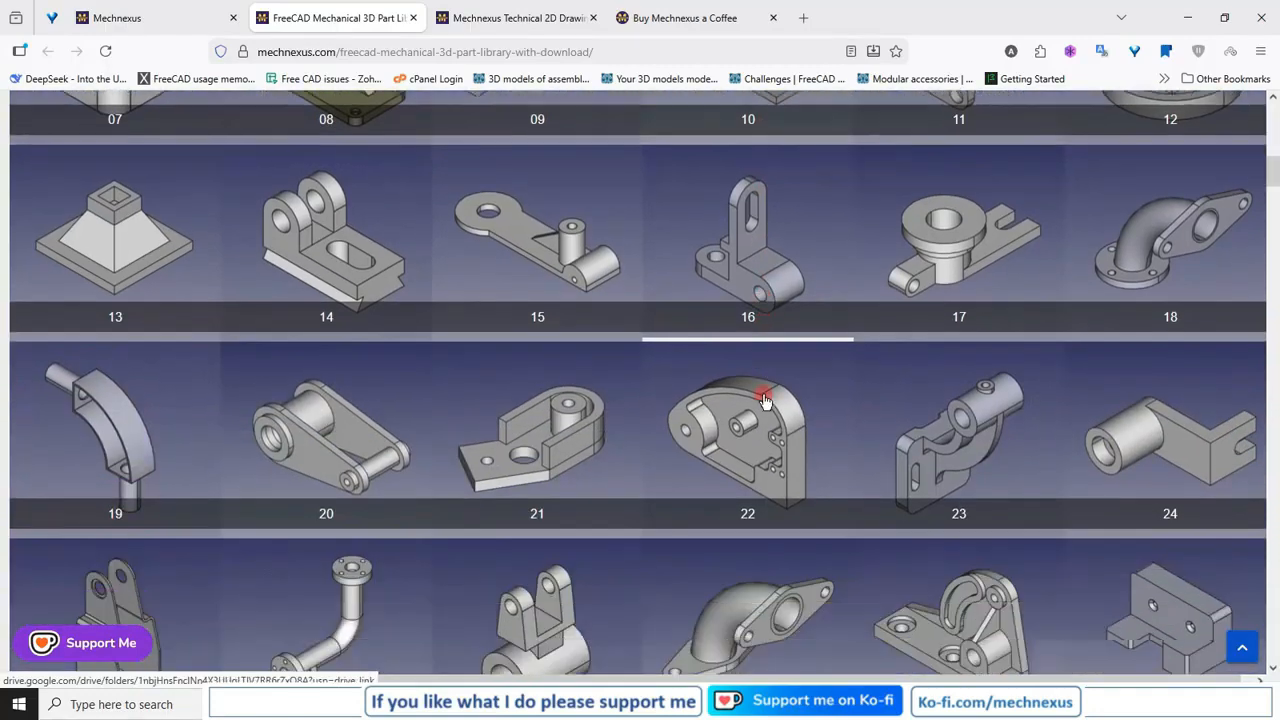
scroll(765, 400, "down", 1)
scroll(757, 387, "down", 2)
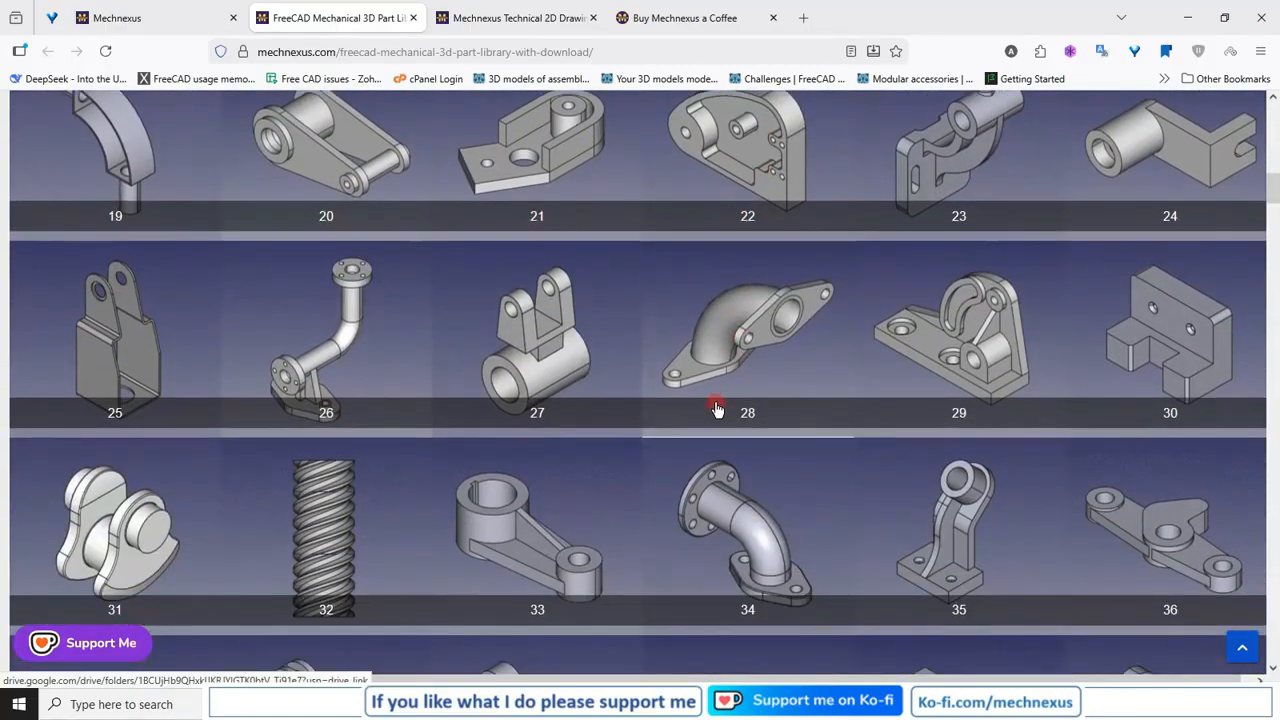
scroll(716, 408, "up", 2)
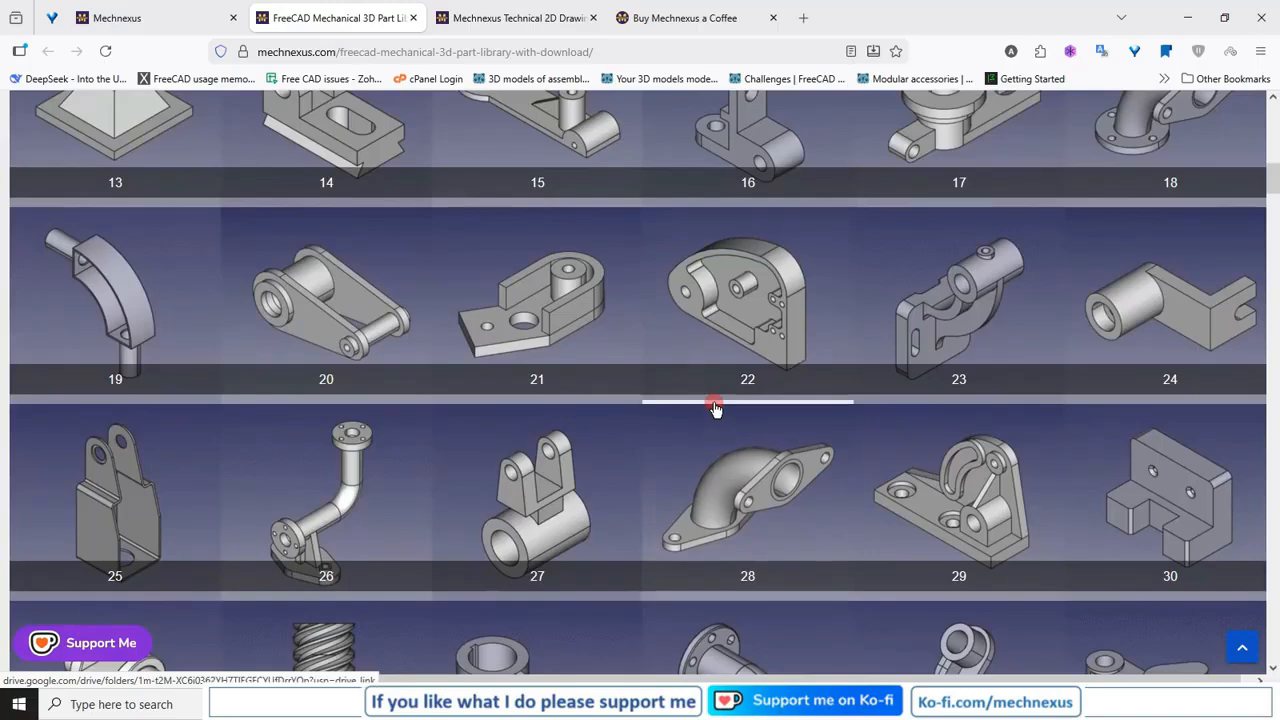
left_click(728, 302)
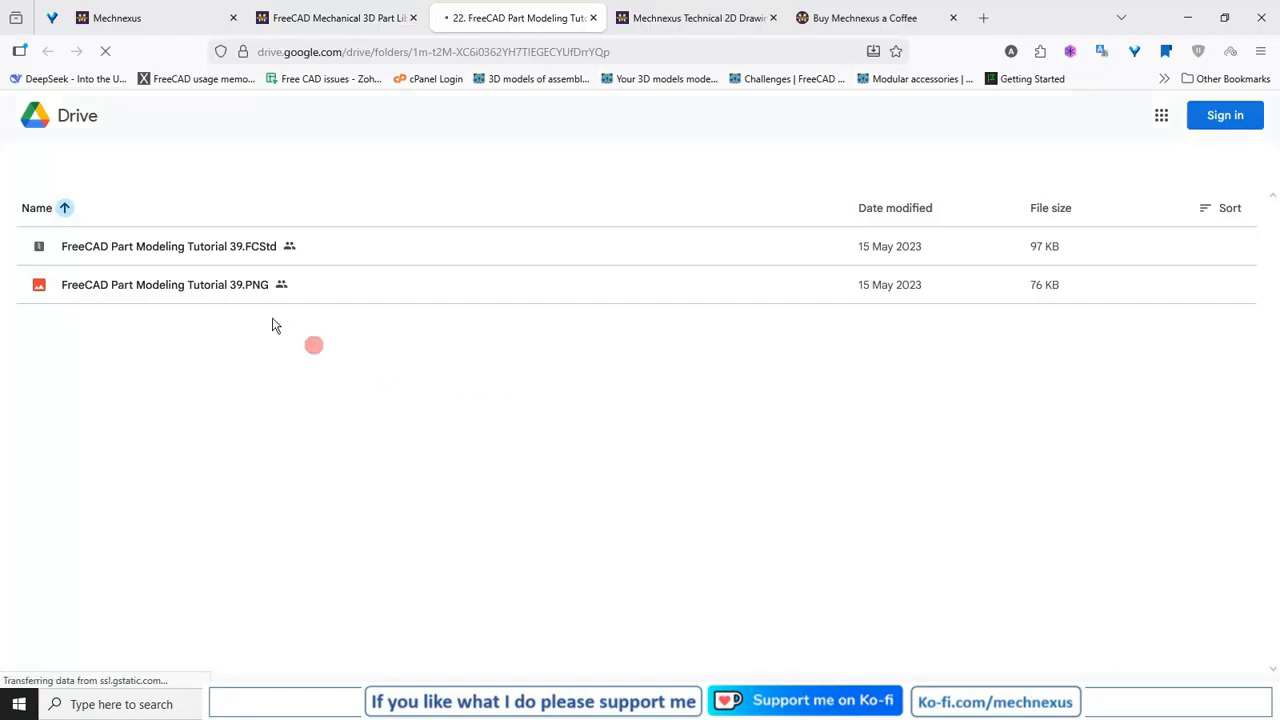
left_click(593, 18)
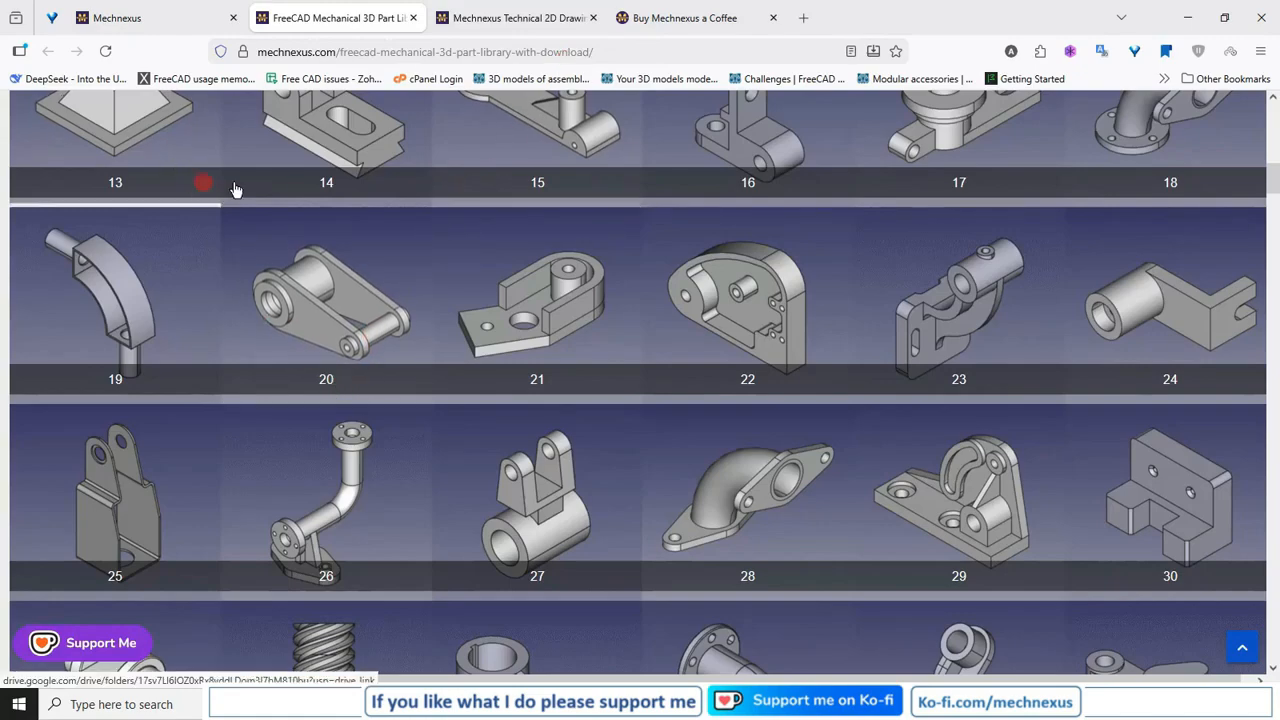
Look over the Mechnexus technical 2D drawings and view the PDF of drawing 06, Drawing Of Housing, closing it again.
left_click(486, 18)
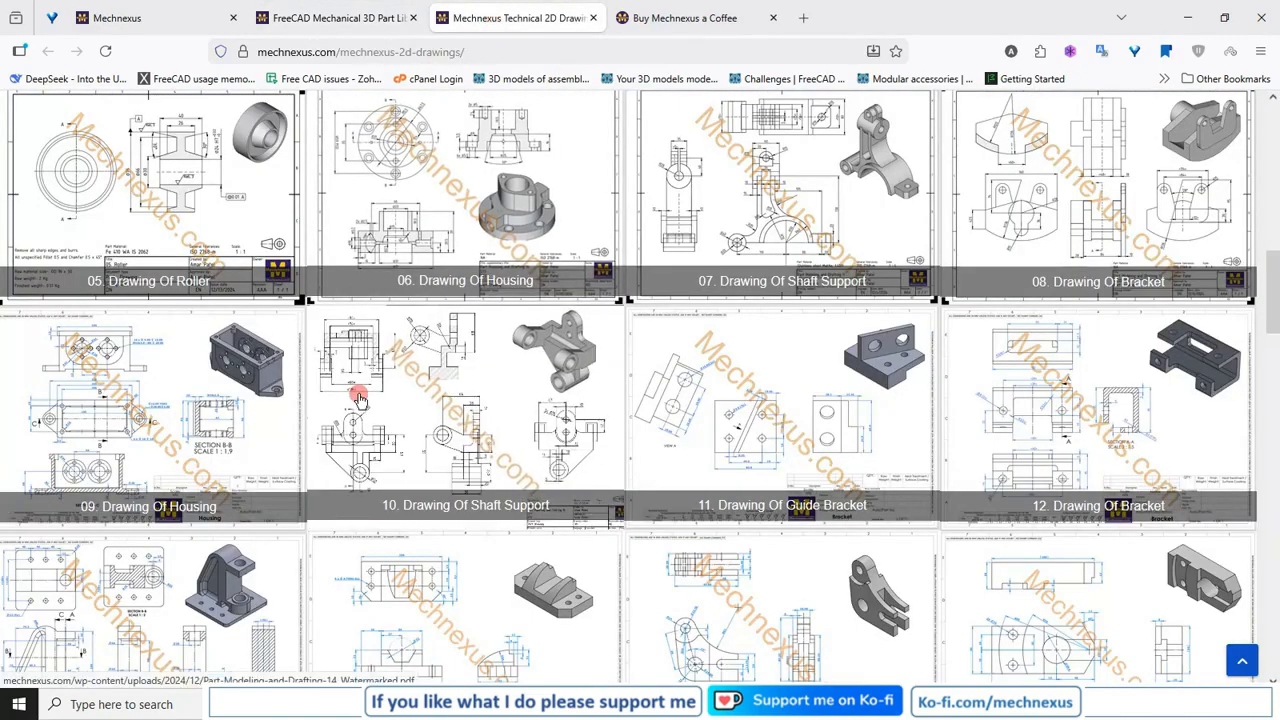
left_click(140, 18)
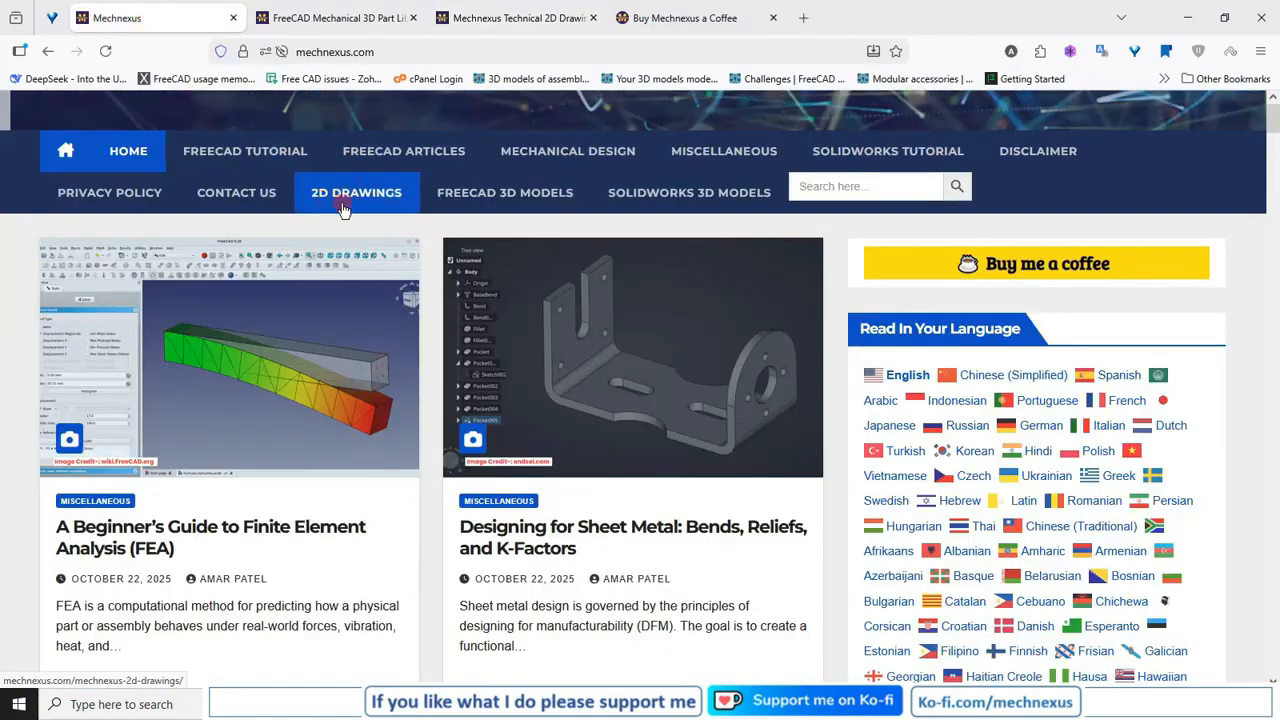
left_click(503, 22)
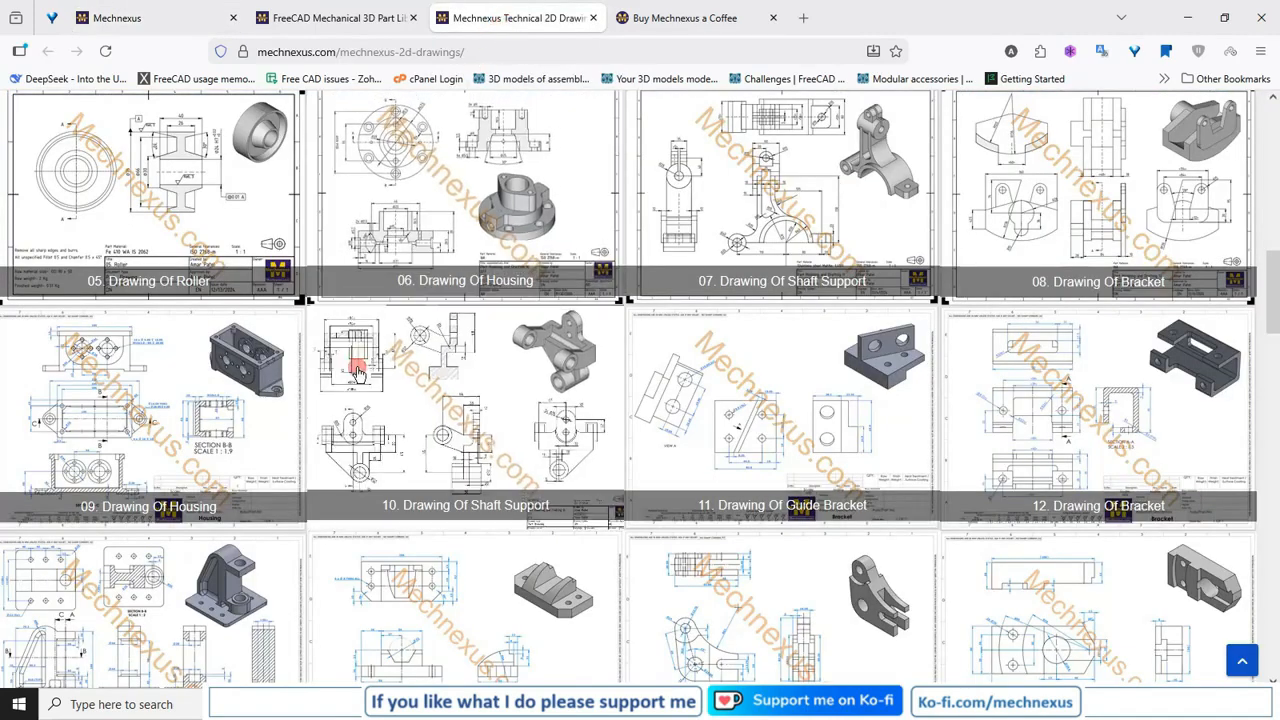
left_click(419, 238)
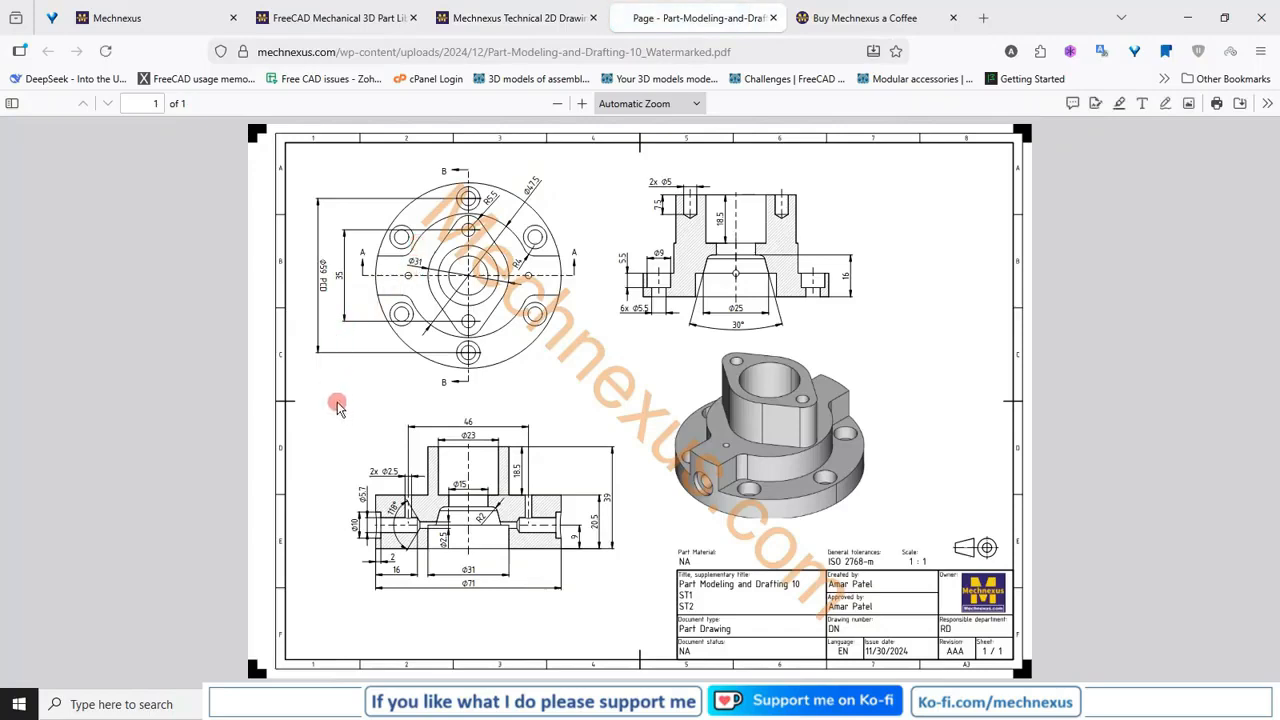
left_click(773, 18)
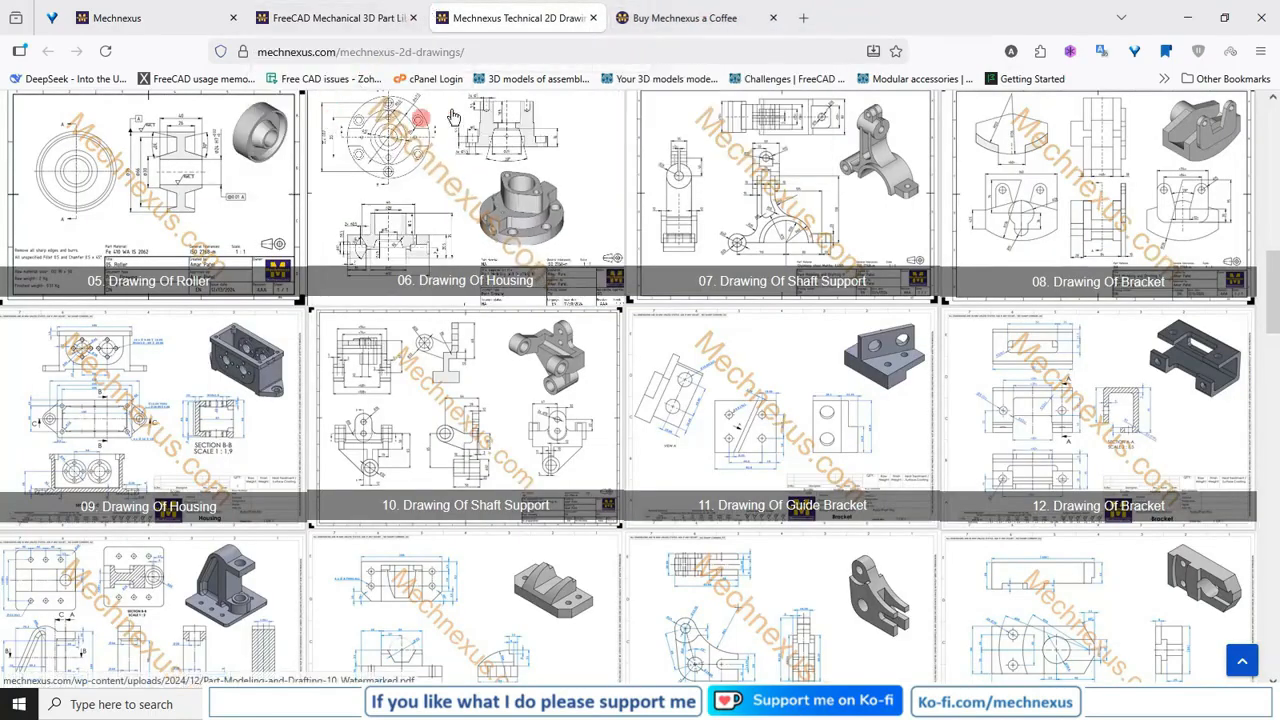
Read the Mechnexus Ko-fi page with its support goal and coffee donation form.
left_click(643, 22)
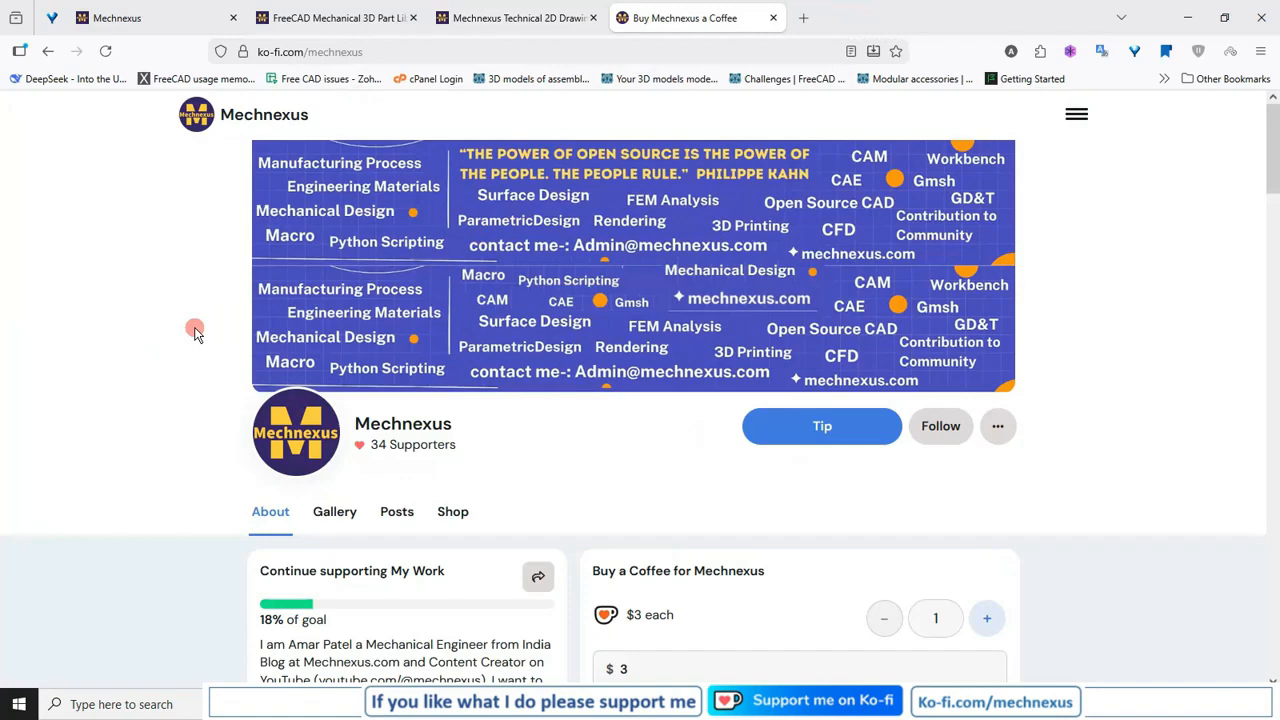
scroll(195, 333, "down", 3)
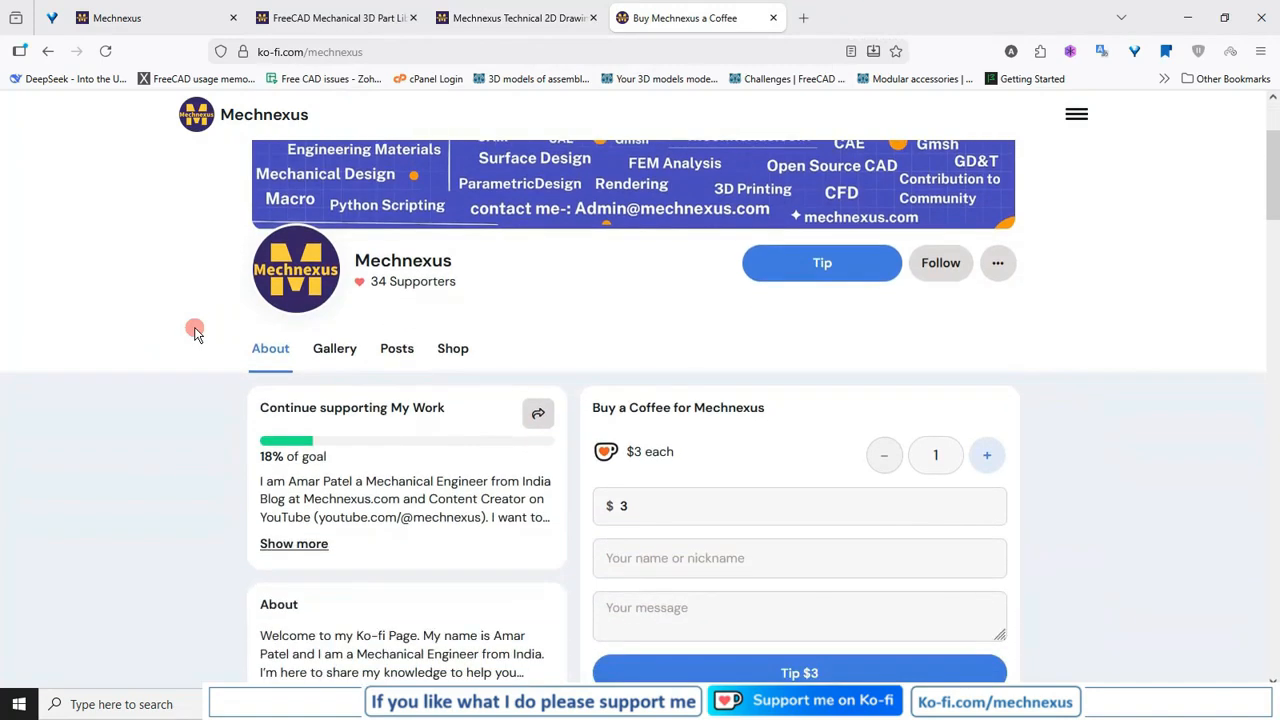
scroll(195, 333, "down", 2)
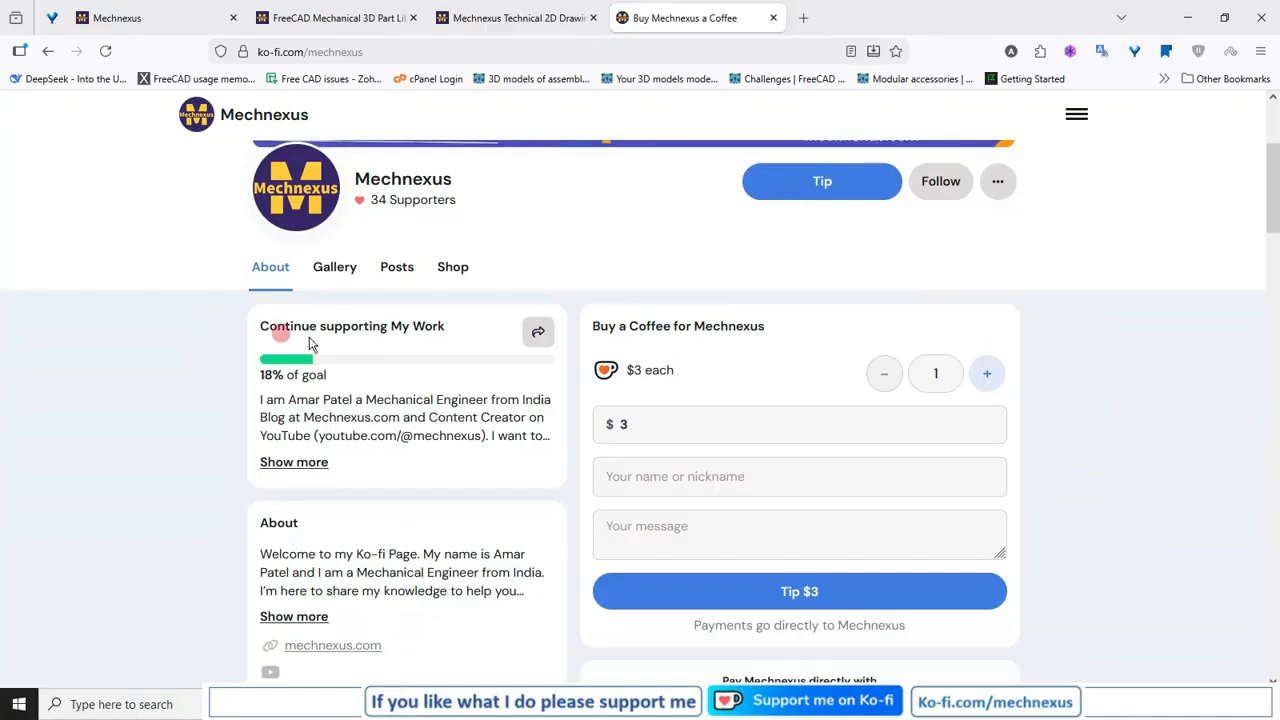
Browse the FreeCAD assemblies and courses in the Ko-fi shop and return to the About section.
left_click(452, 267)
scroll(537, 270, "down", 6)
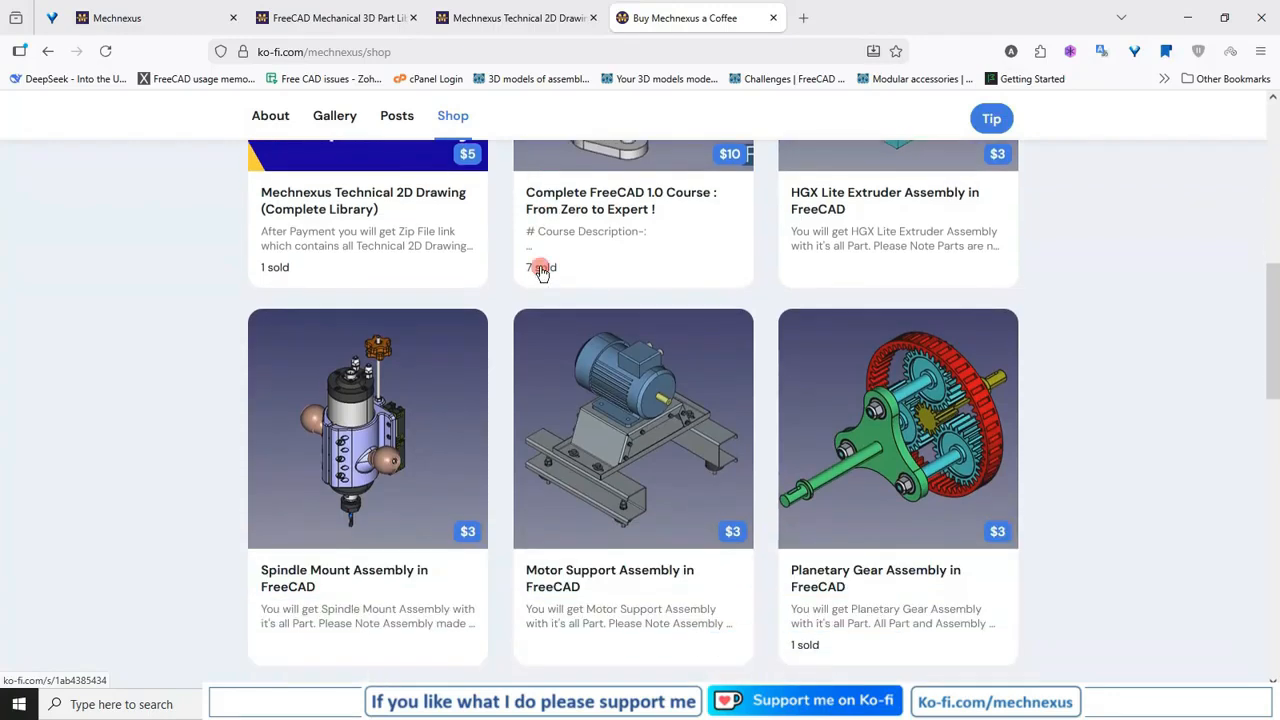
scroll(541, 272, "down", 2)
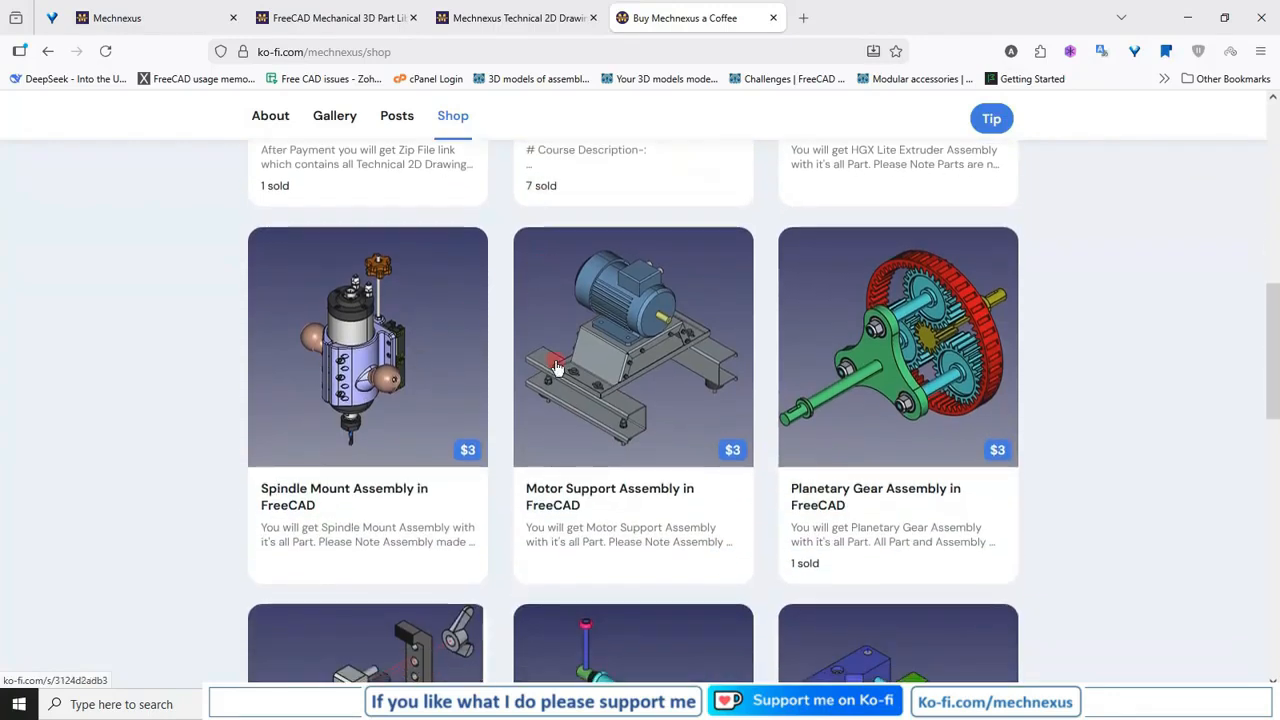
scroll(860, 375, "down", 5)
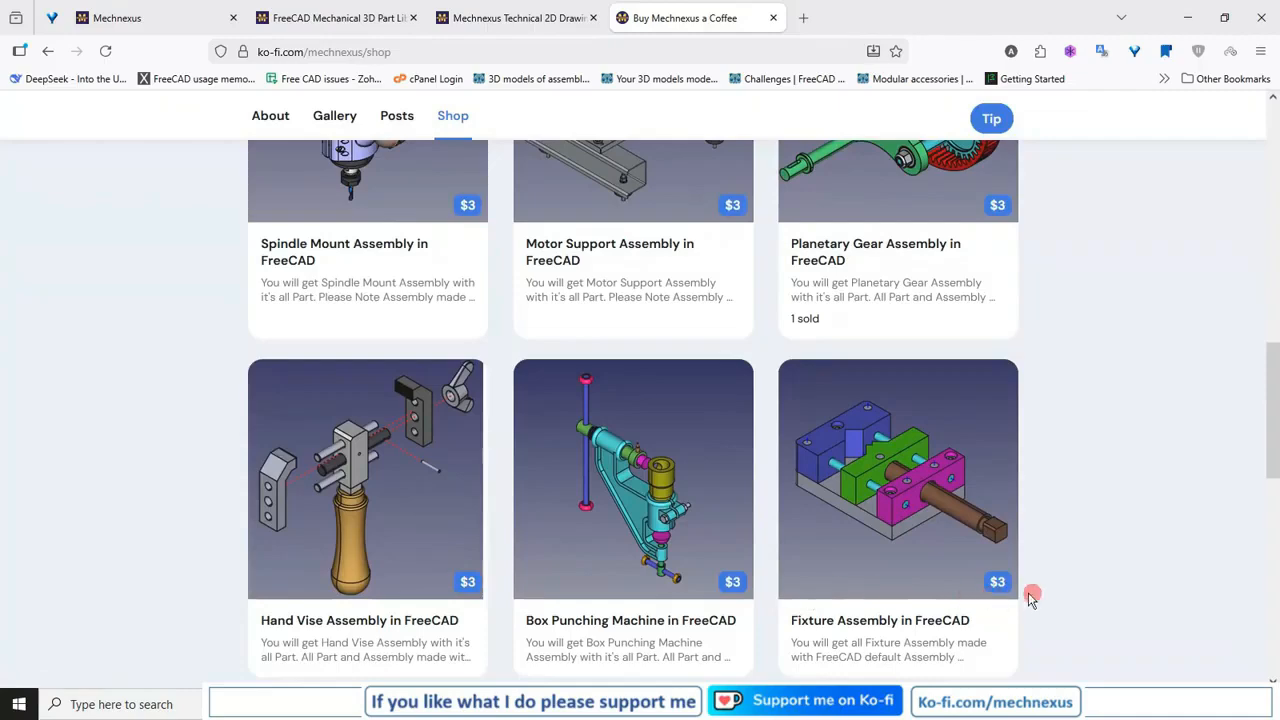
scroll(812, 555, "up", 15)
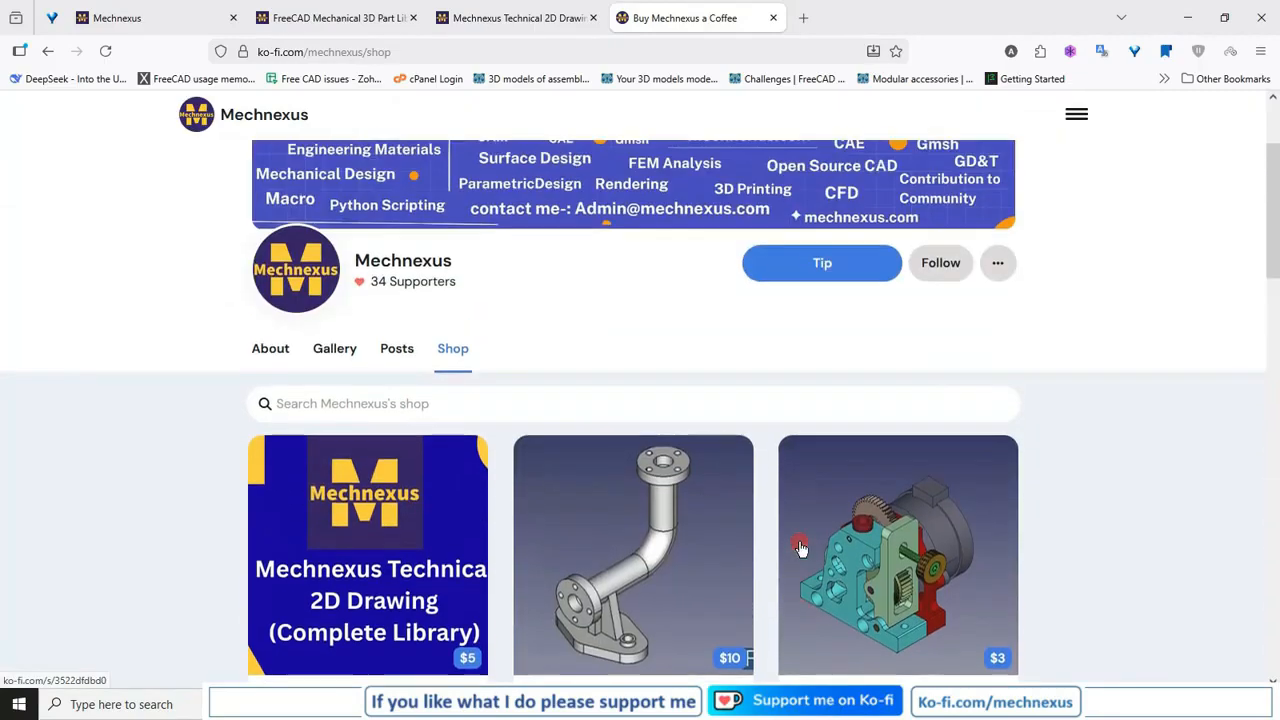
left_click(258, 349)
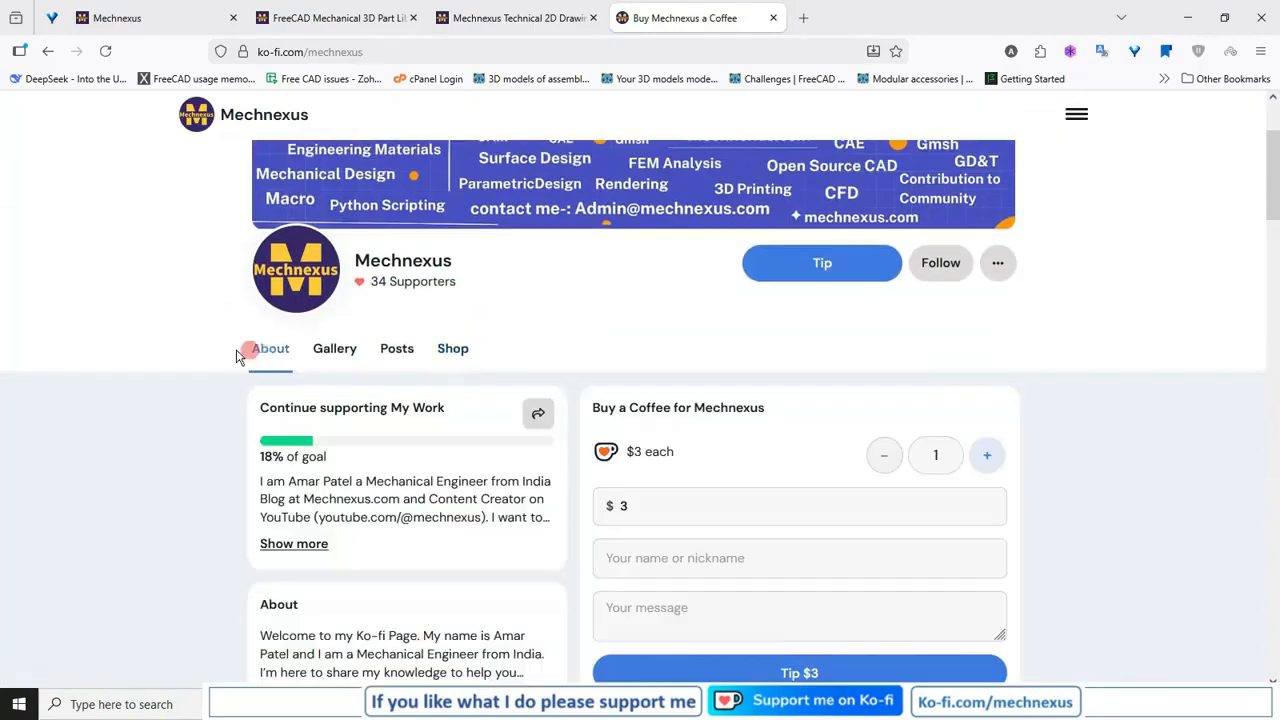
scroll(207, 355, "up", 3)
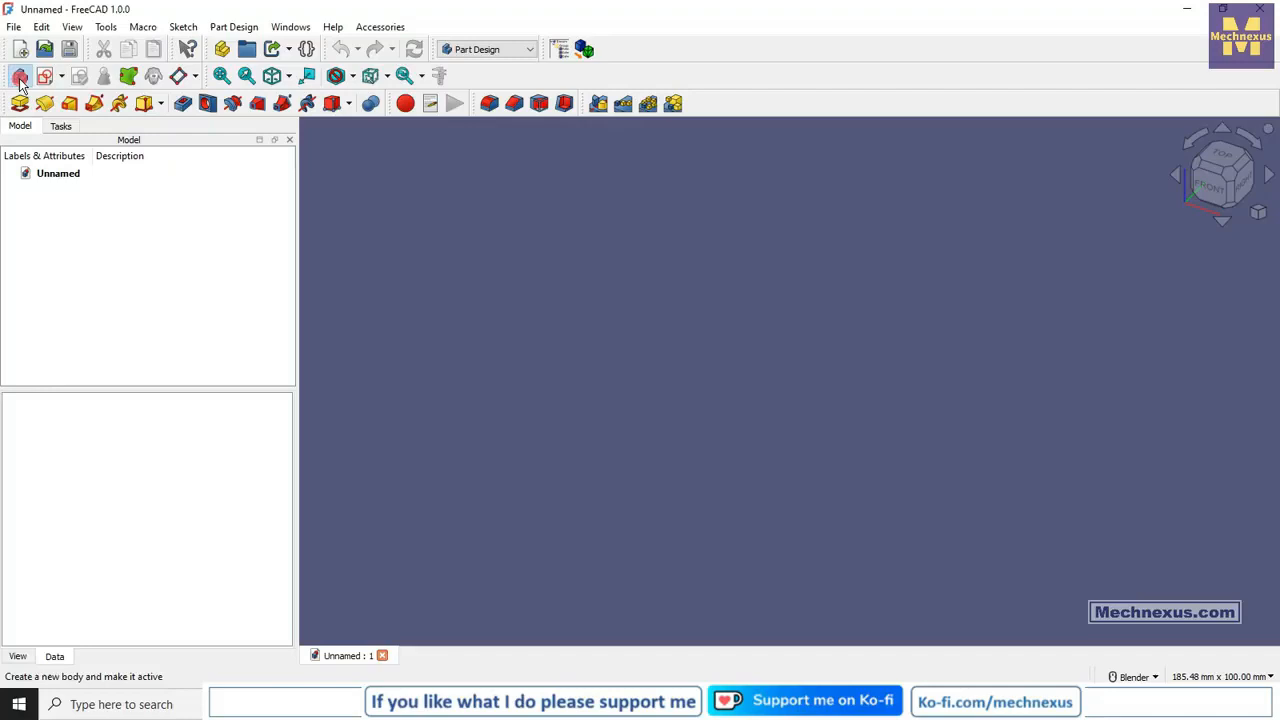
Switch to FreeCAD, create a new Part Design body and make its origin planes visible.
left_click(20, 76)
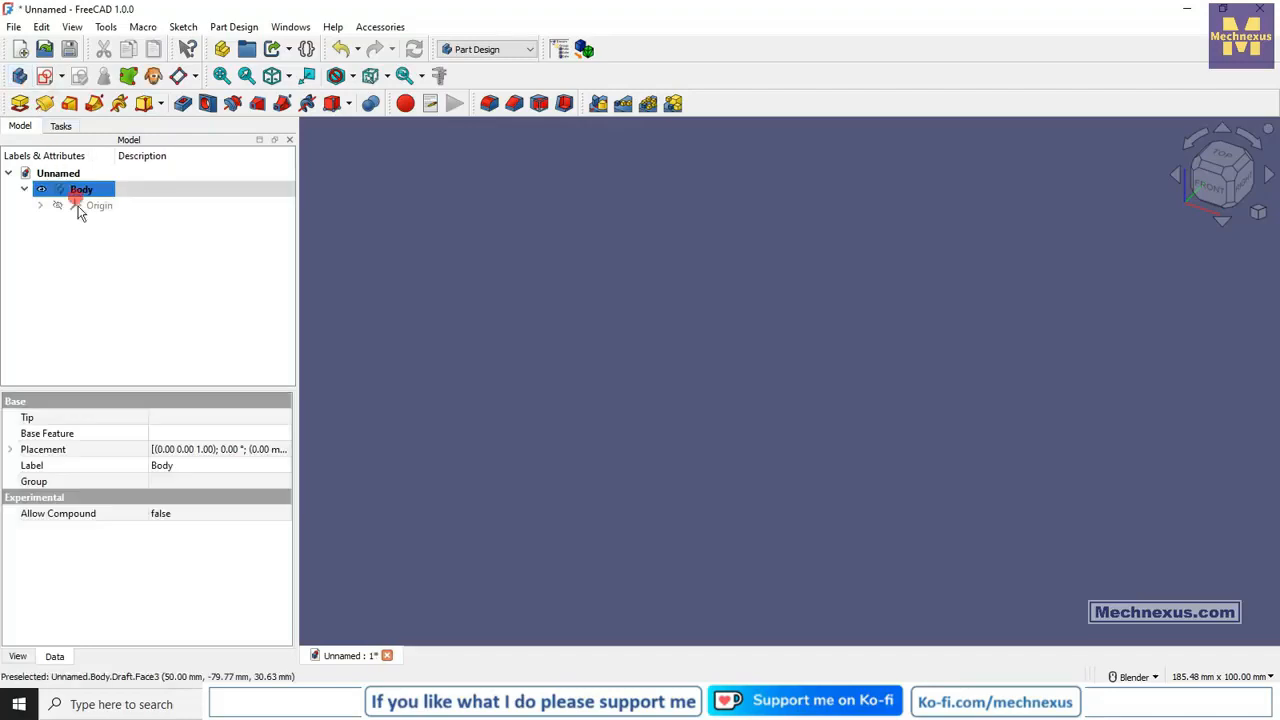
left_click(92, 206)
key("space")
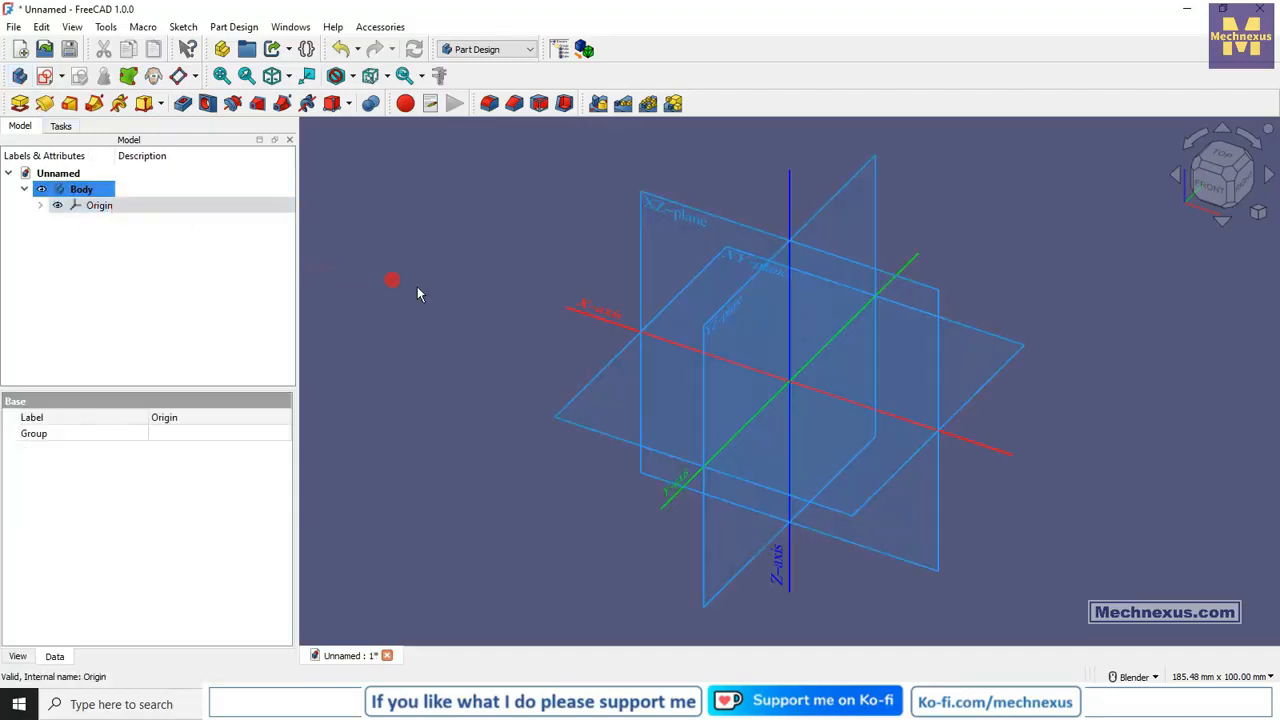
Start a sketch on the XY plane and draw a rectangle enclosing the origin.
left_click(417, 293)
left_click(597, 371)
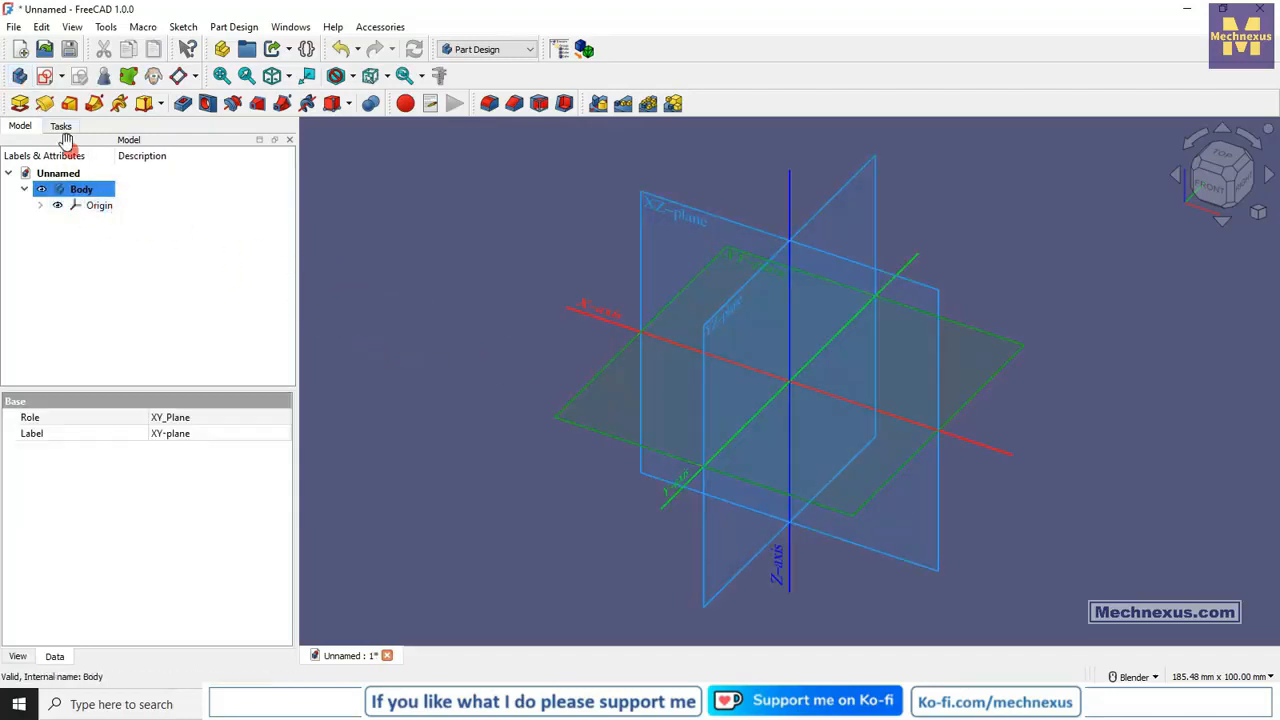
left_click(44, 76)
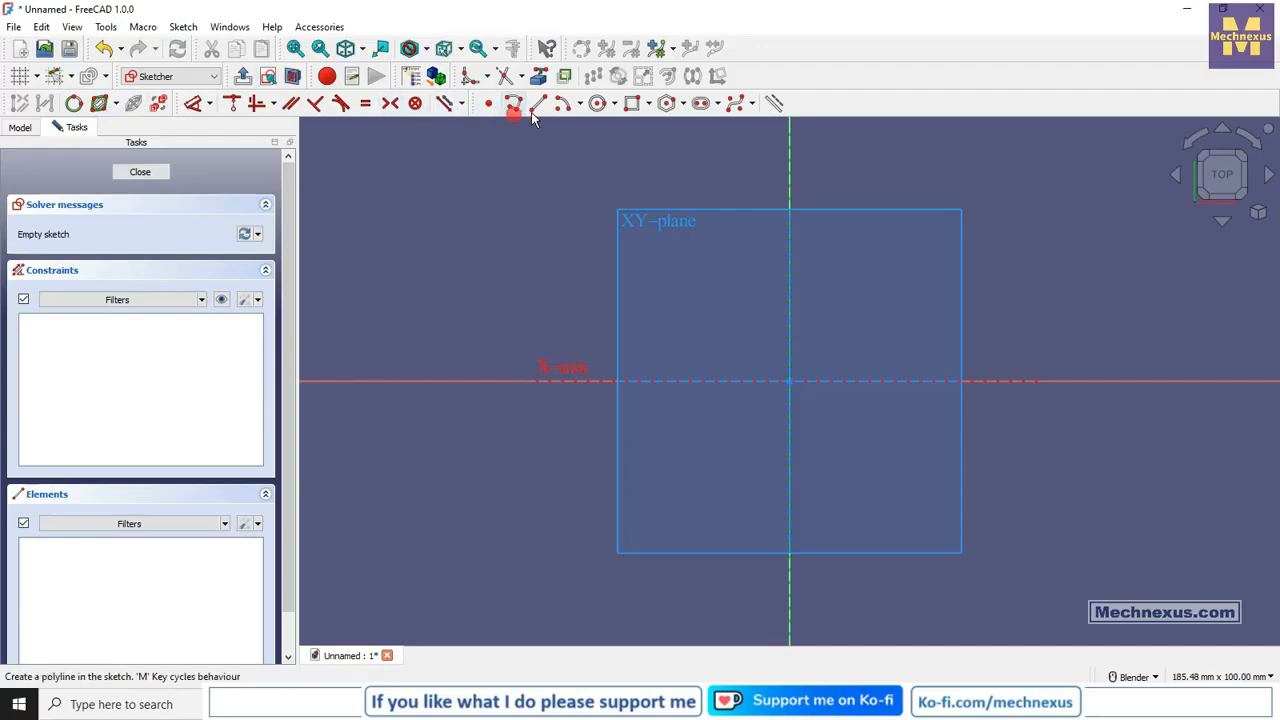
left_click(631, 103)
left_click(683, 257)
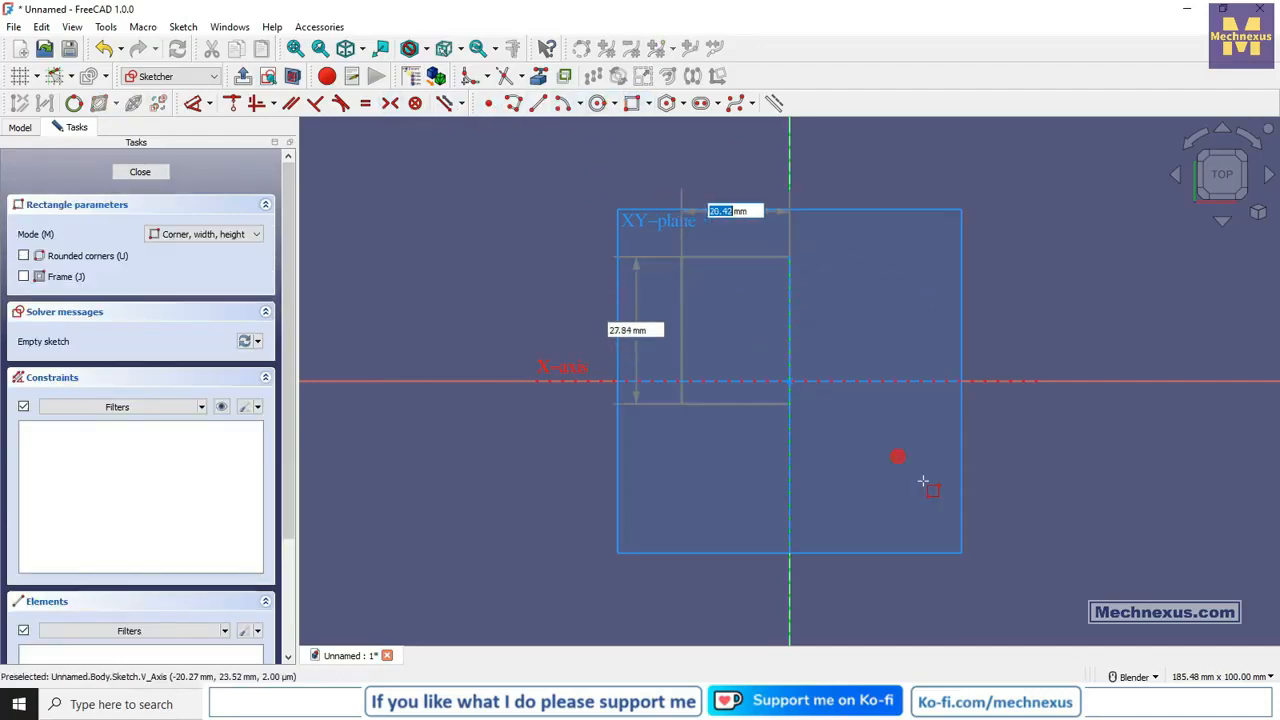
left_click(996, 536)
right_click(469, 276)
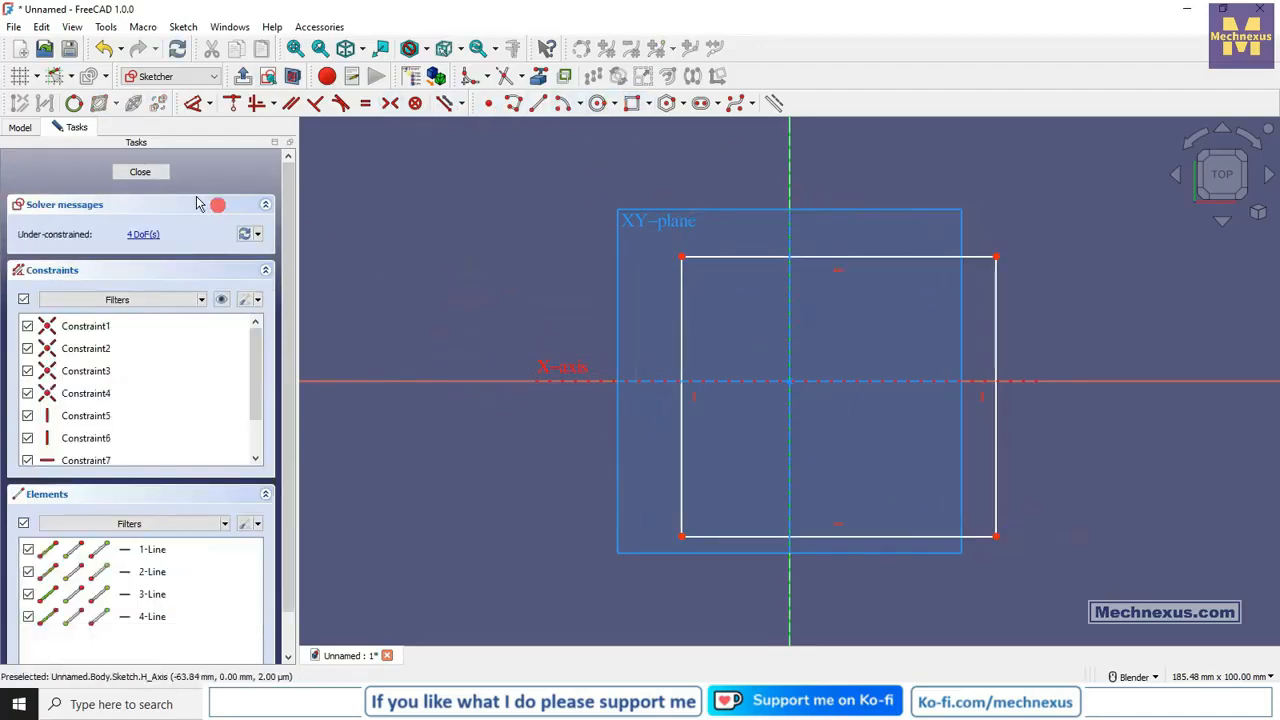
Hide the origin planes and constrain the rectangle's lower-left and upper-right corners symmetrically about the sketch origin.
left_click(20, 127)
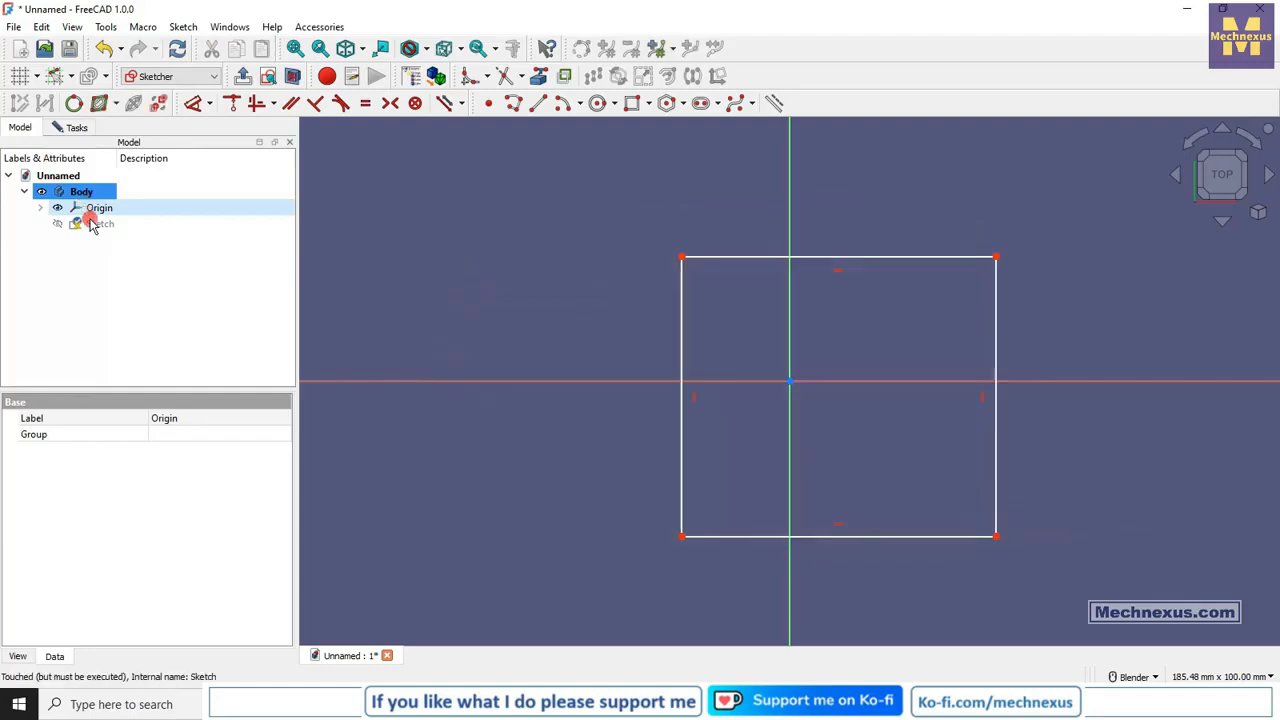
left_click(522, 251)
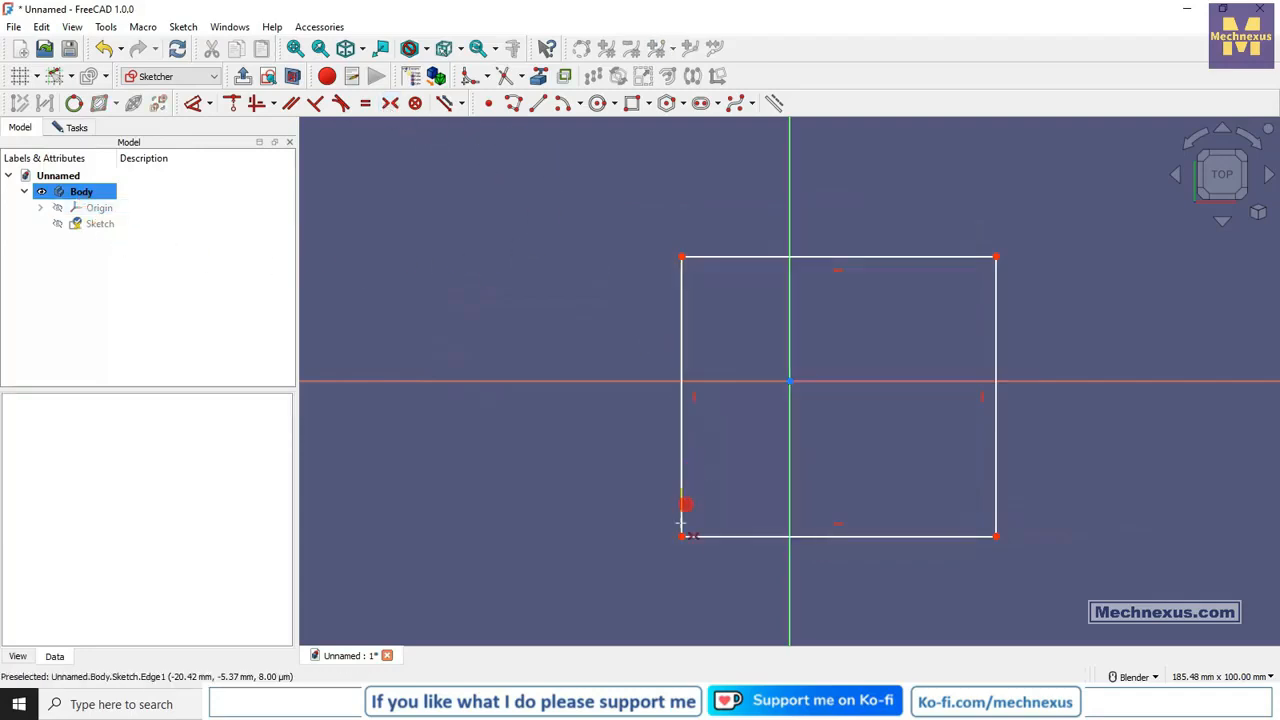
left_click(996, 256)
left_click(790, 380)
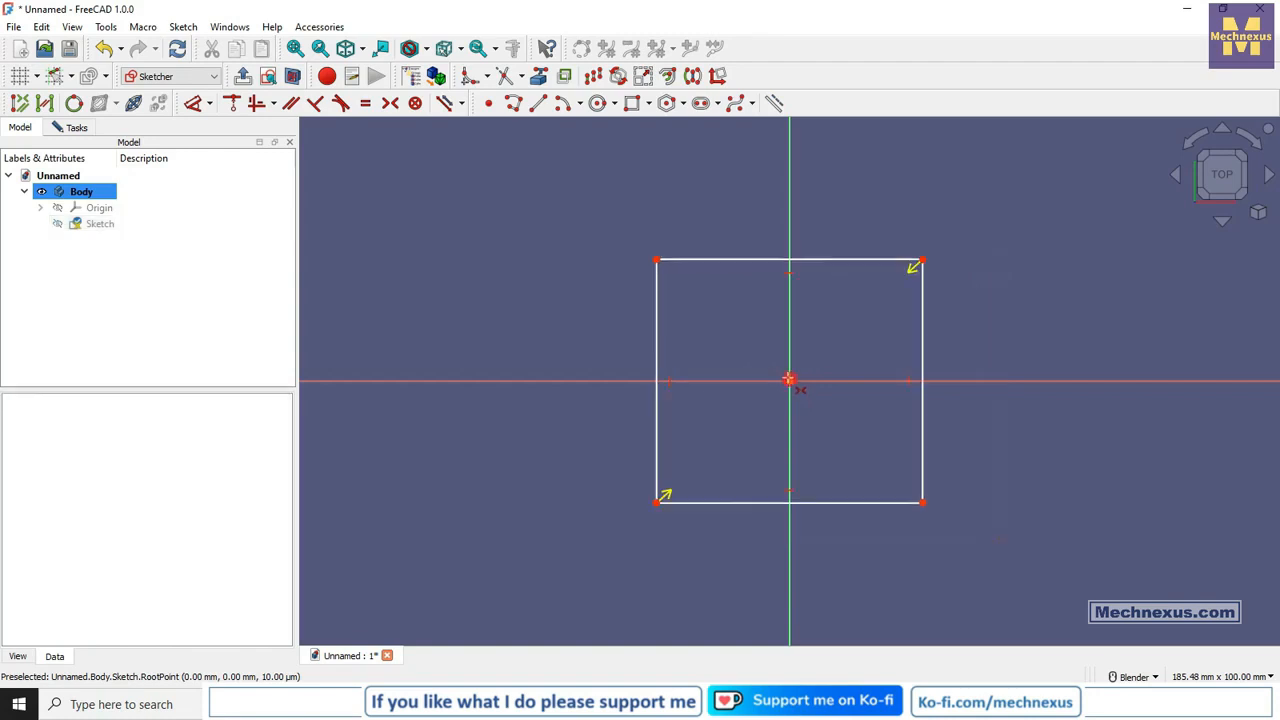
Dimension the rectangle's bottom edge to 100 mm.
left_click(193, 103)
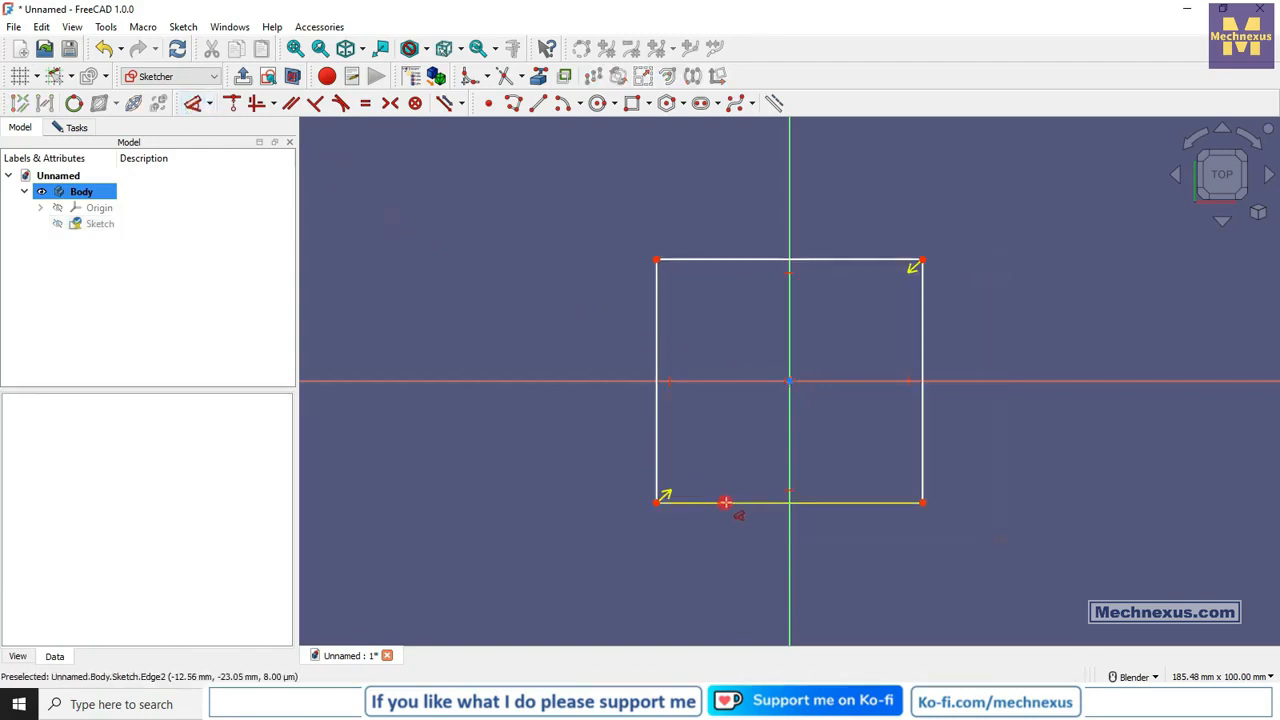
left_click(731, 510)
left_click(712, 556)
type("100mm")
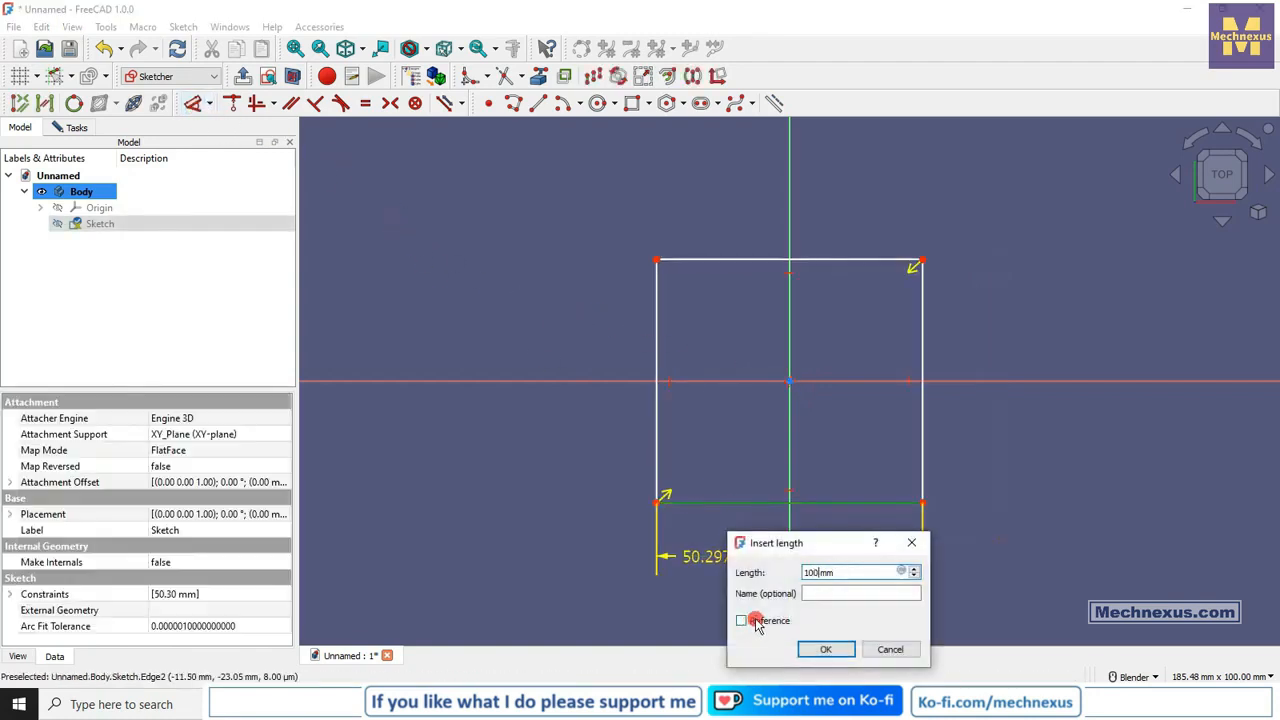
key("Return")
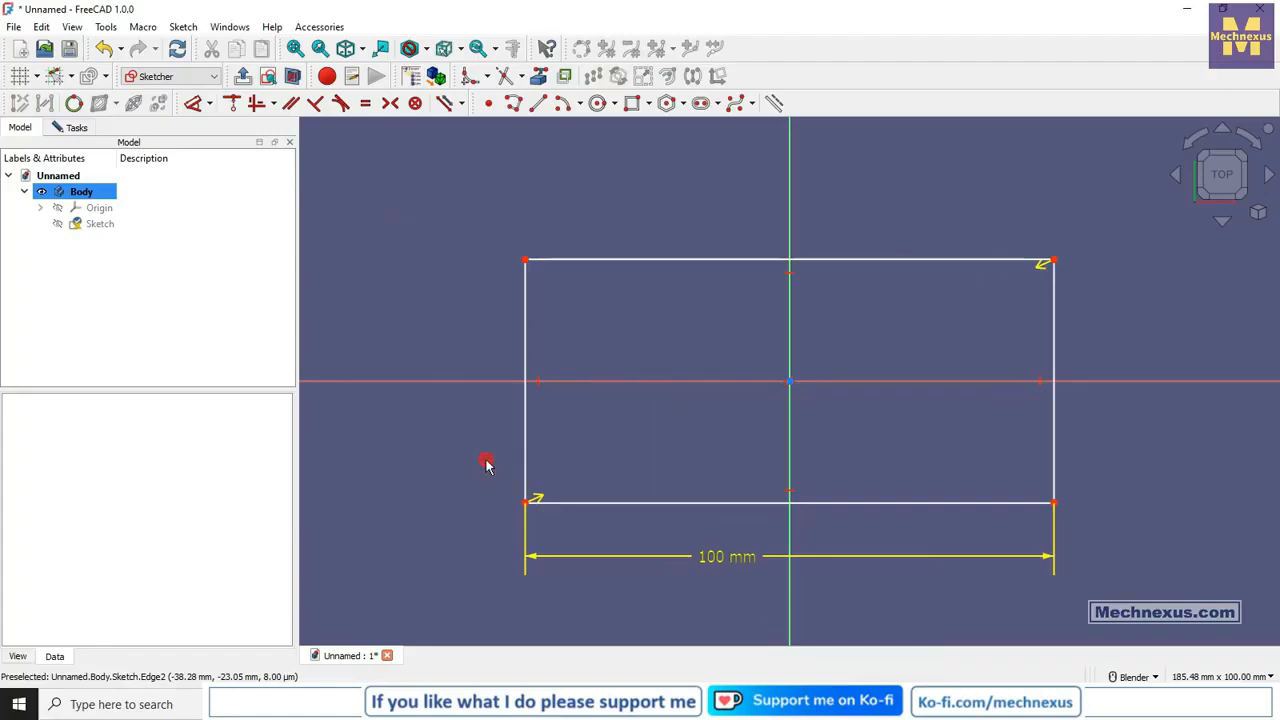
Make the rectangle's left and bottom edges equal in length and finish the sketch.
left_click(589, 504)
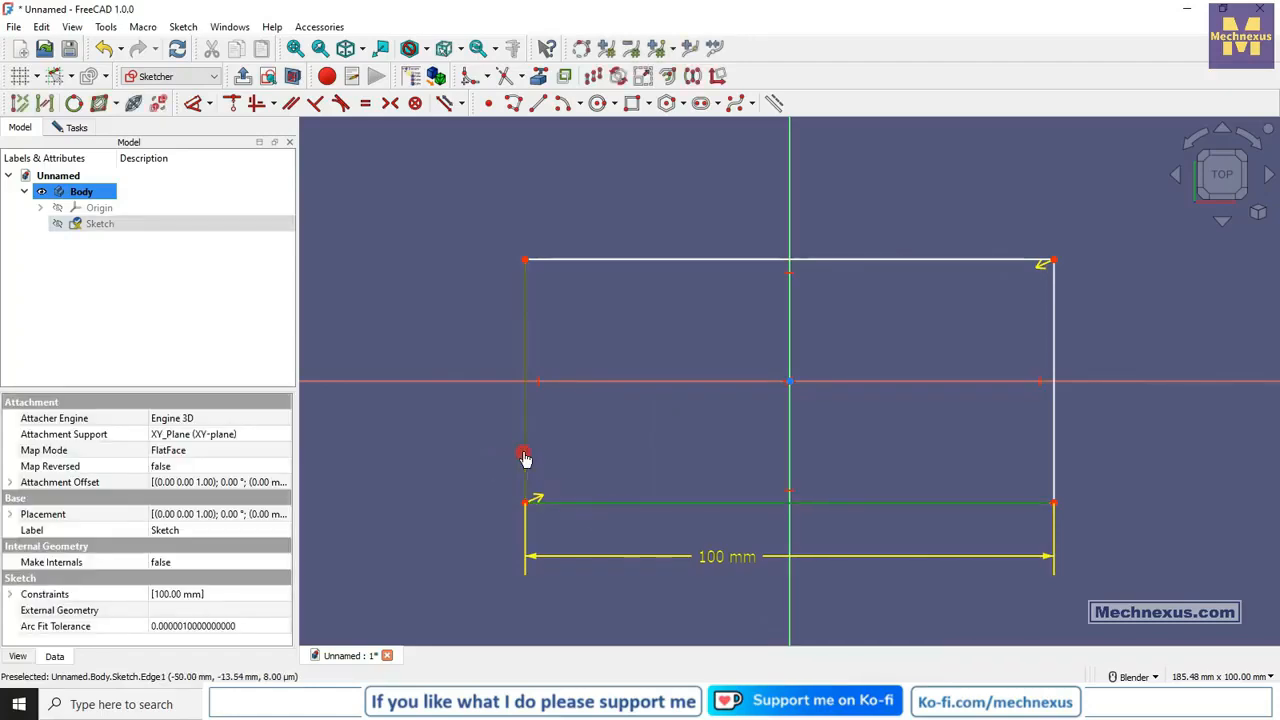
left_click(365, 103)
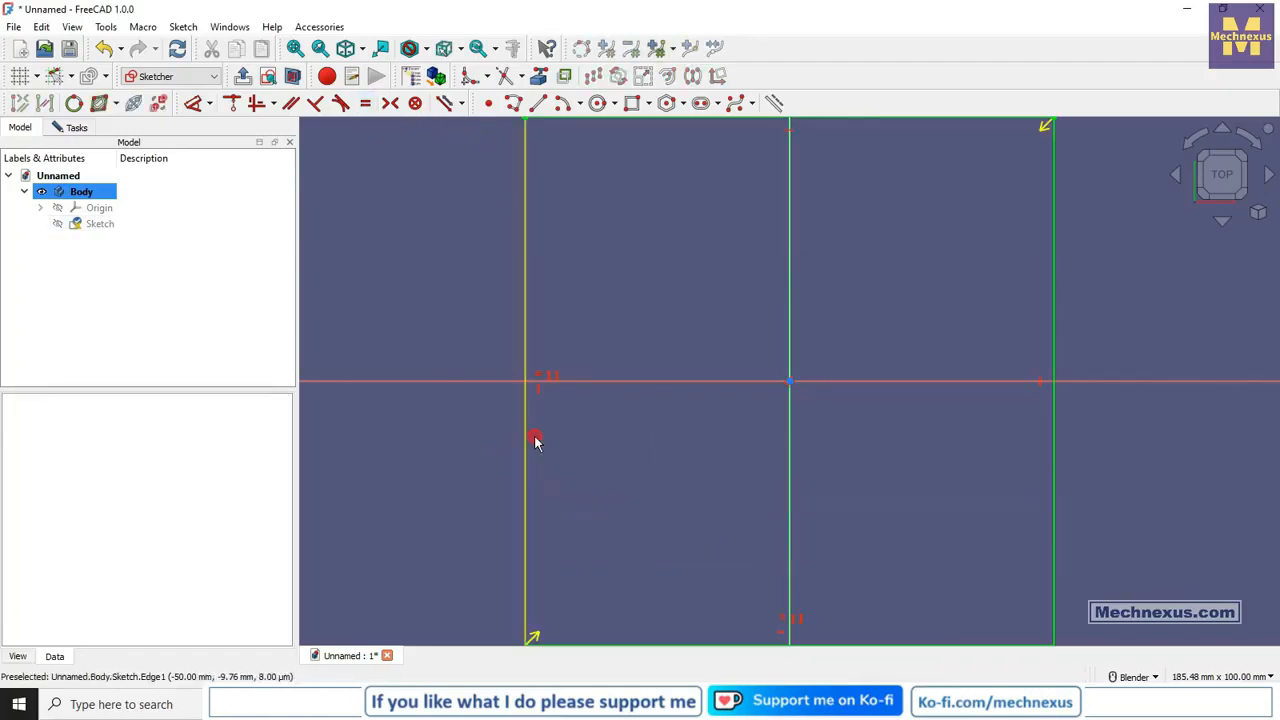
scroll(535, 441, "down", 3)
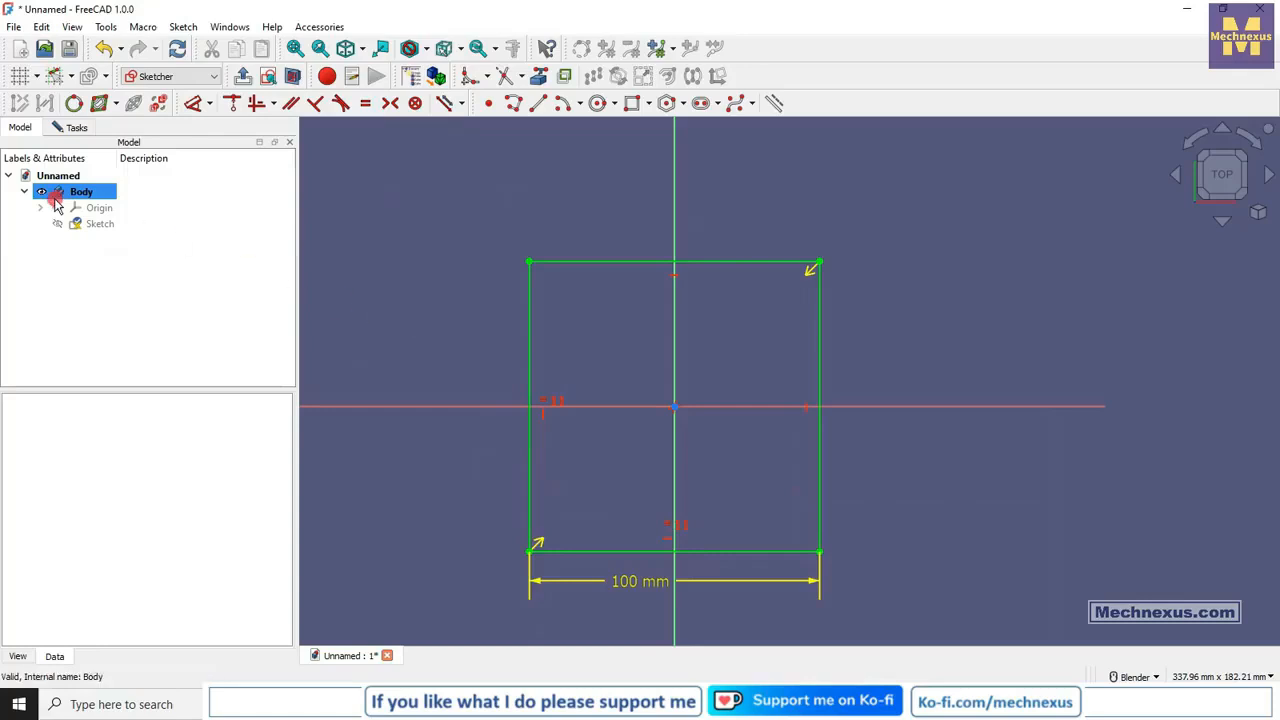
left_click(244, 78)
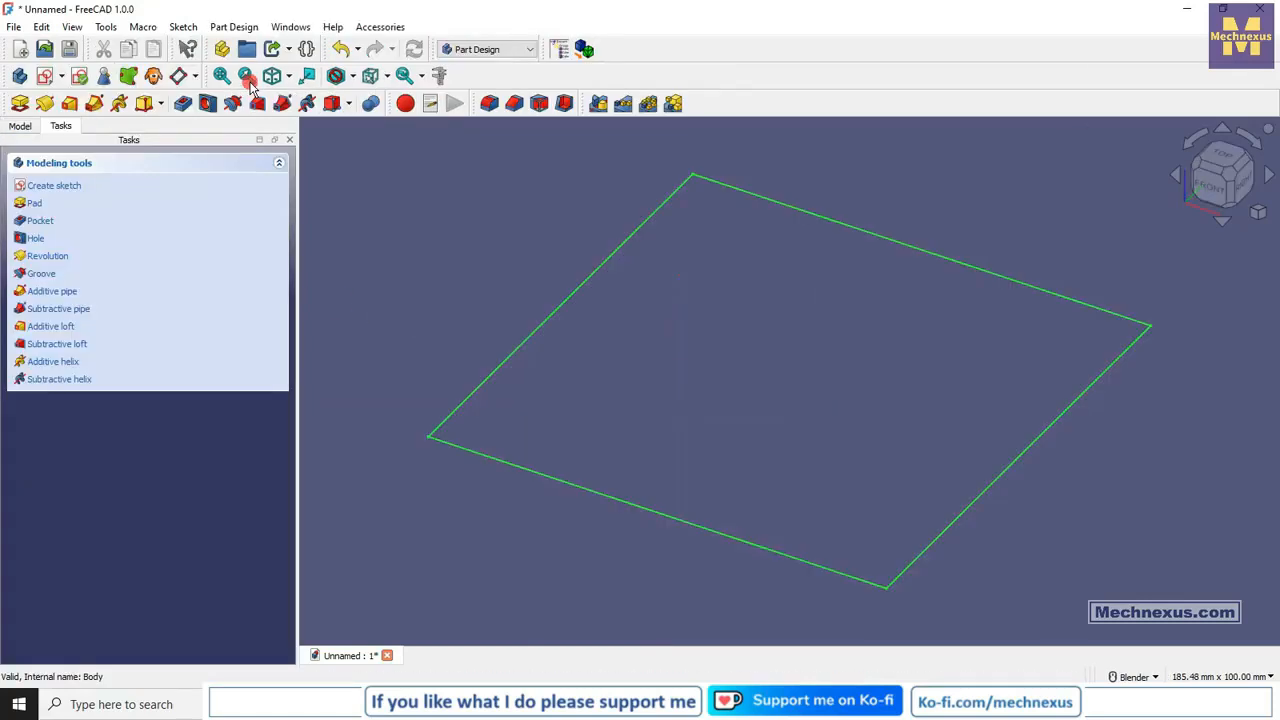
Pad the square sketch to a length of 100 mm and return to the model tree.
left_click(32, 203)
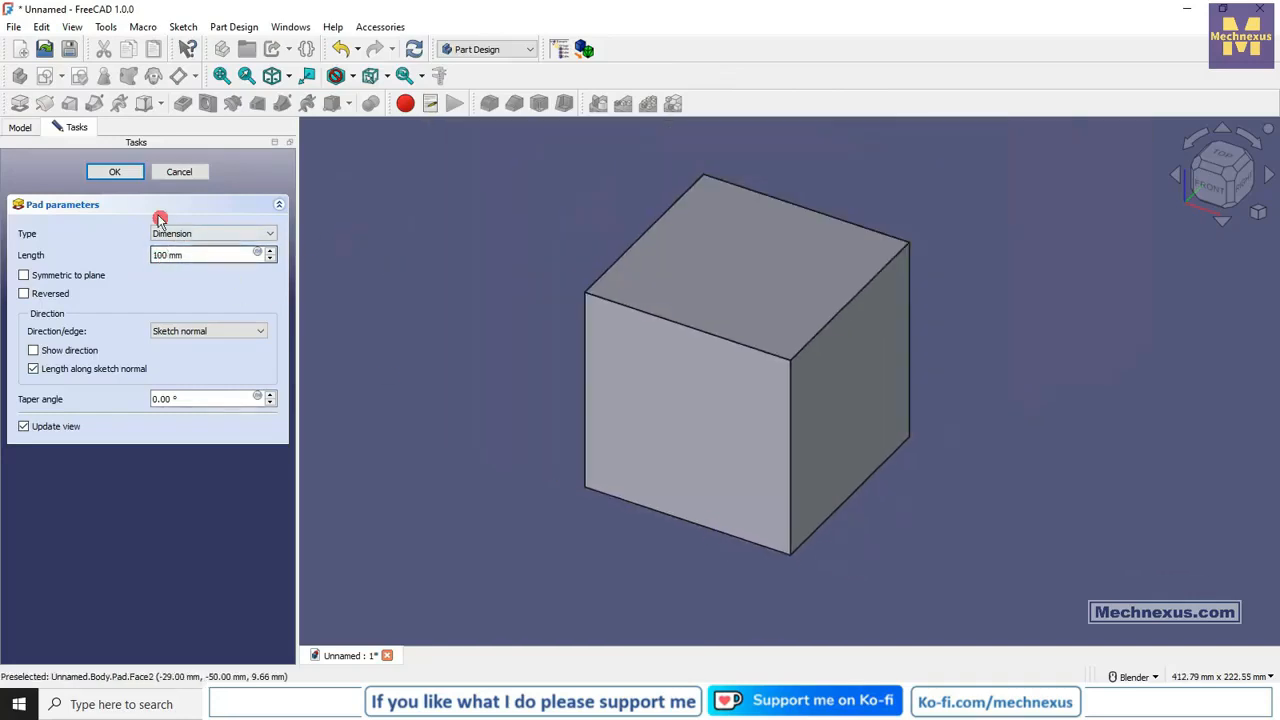
left_click(115, 173)
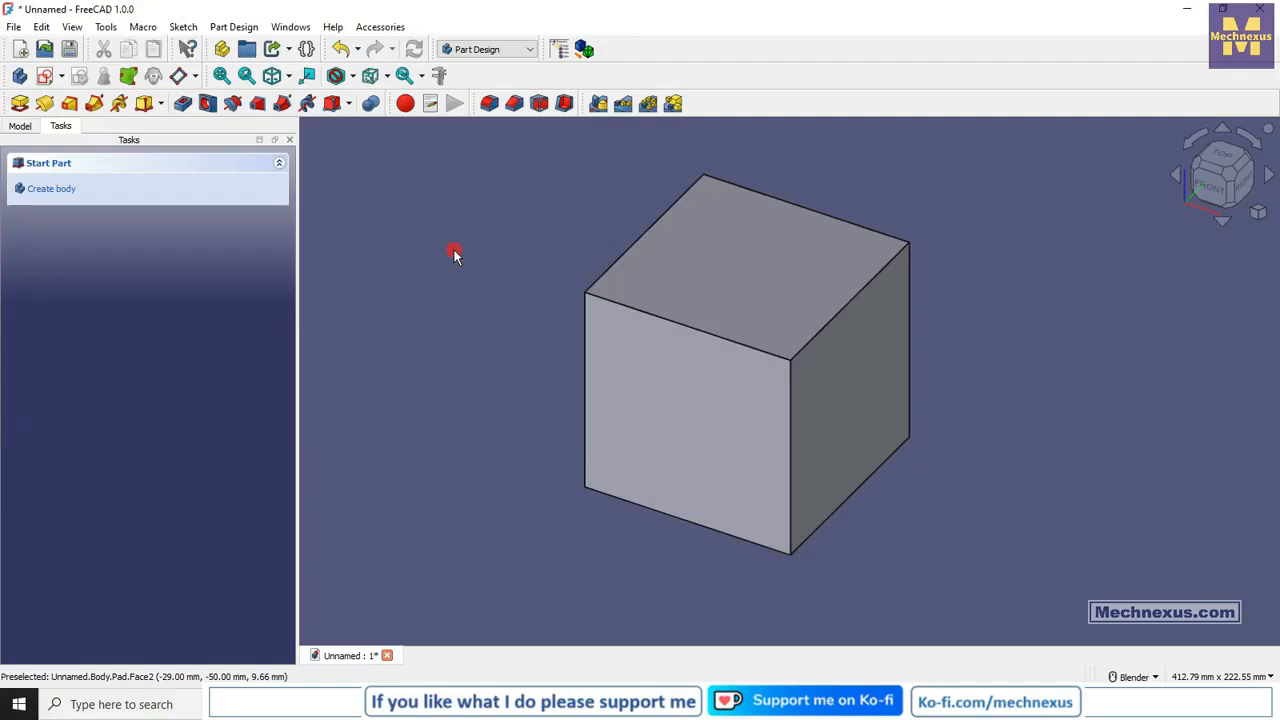
left_click(20, 126)
Start a Draft on the padded cube and pick its front face as the first face to taper.
left_click(541, 109)
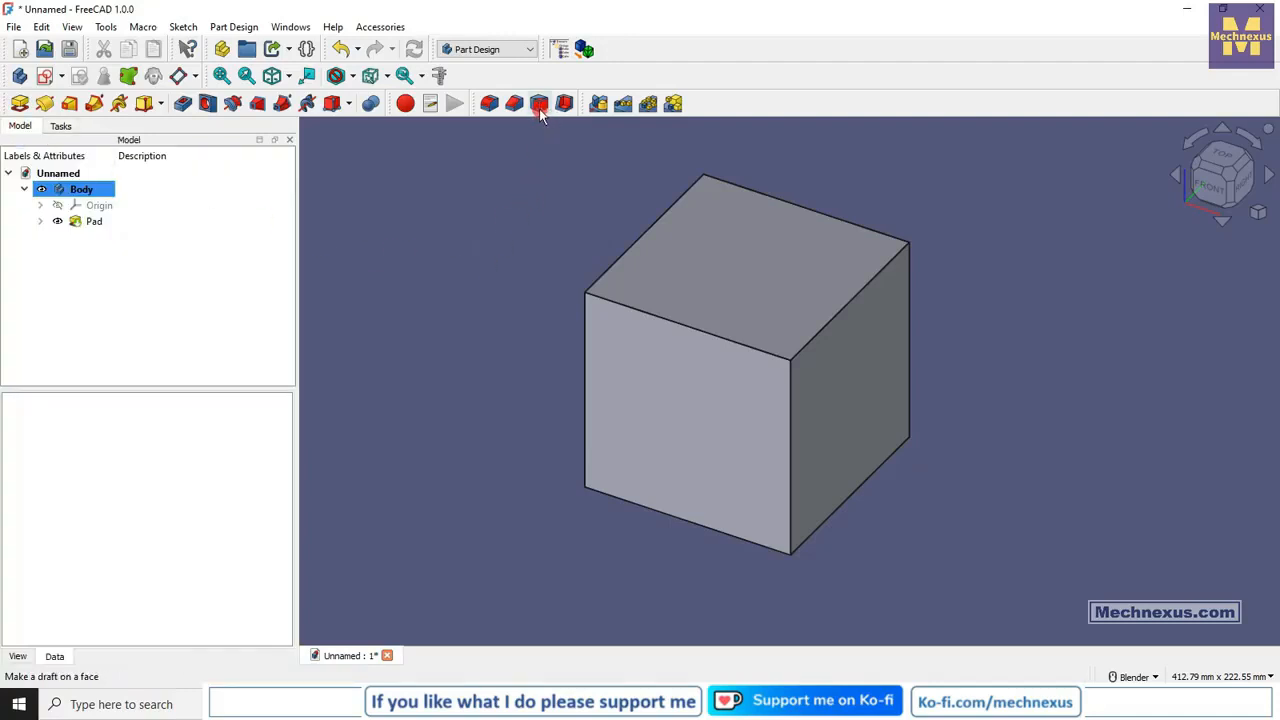
left_click(540, 108)
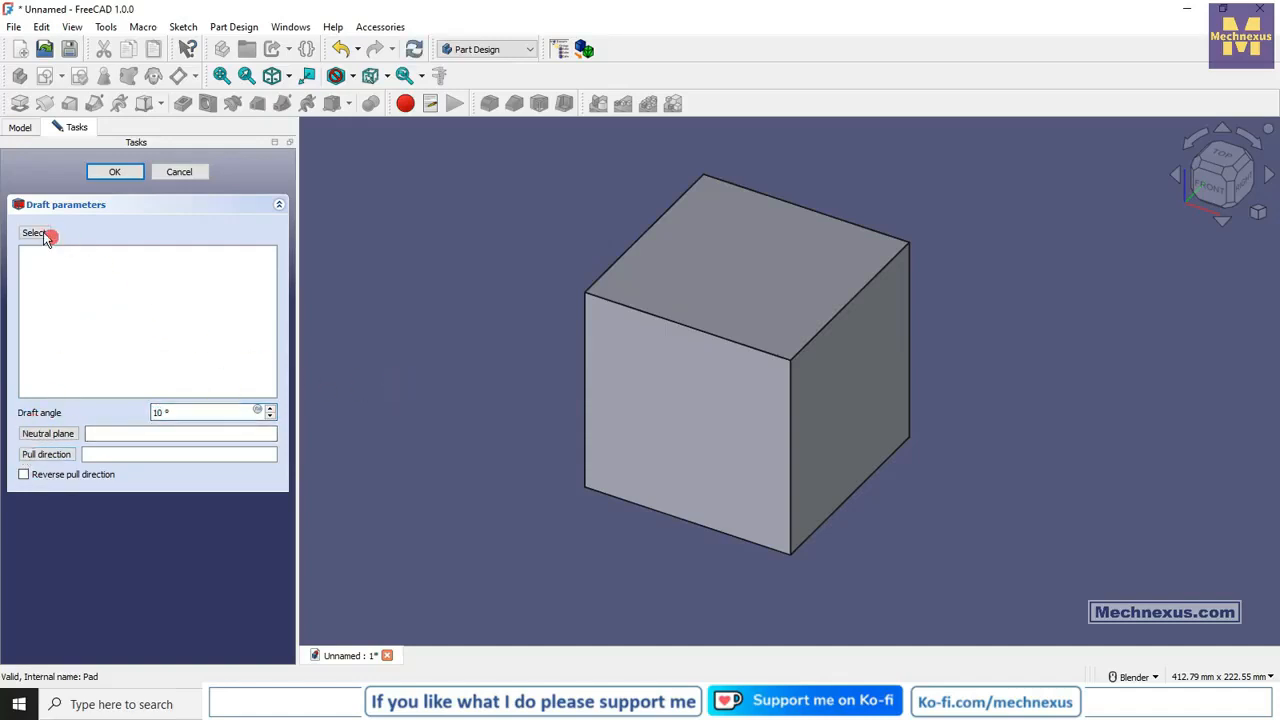
left_click(34, 233)
left_click(680, 391)
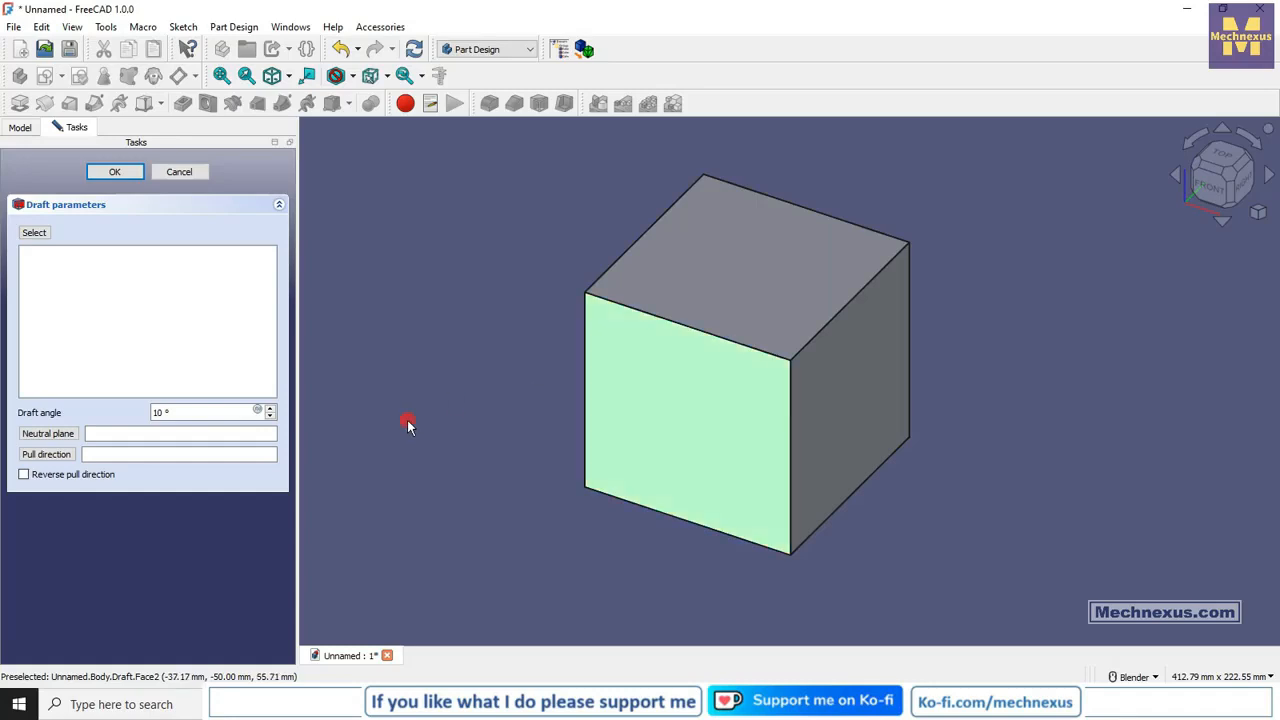
left_click(32, 233)
left_click(671, 396)
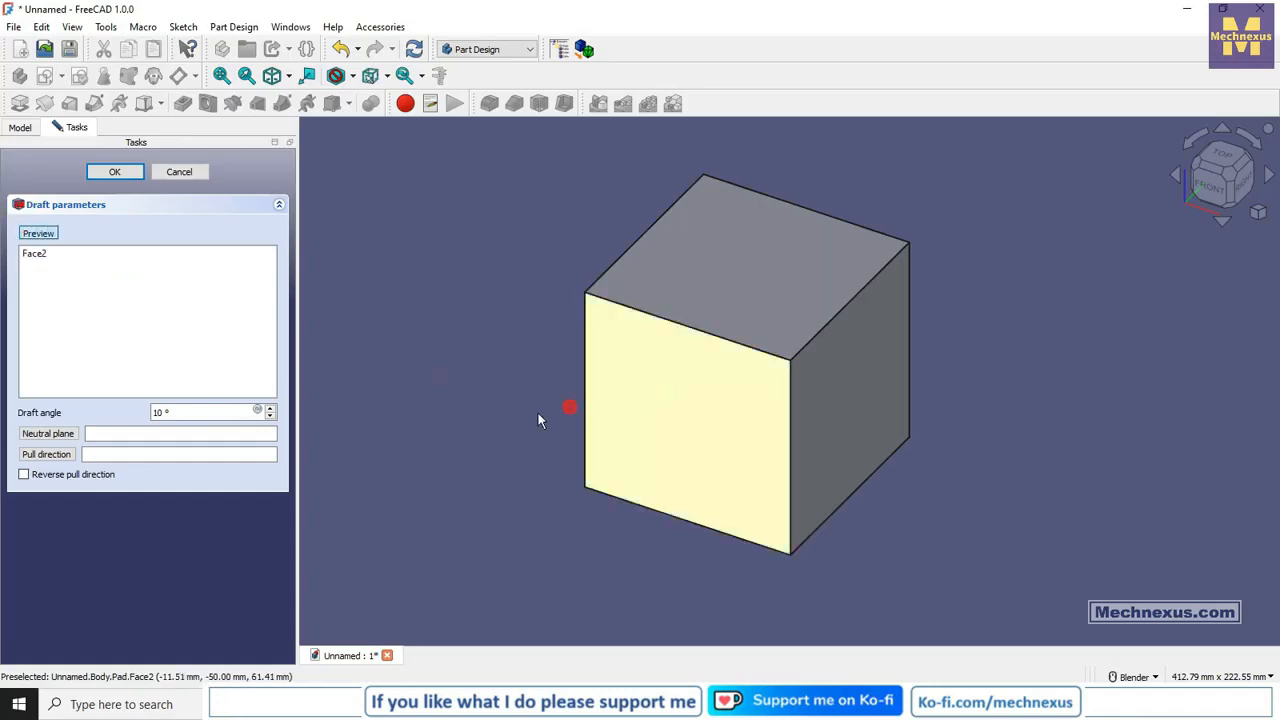
Add the cube's three remaining vertical side faces to the draft and restore the isometric view.
left_click(845, 428)
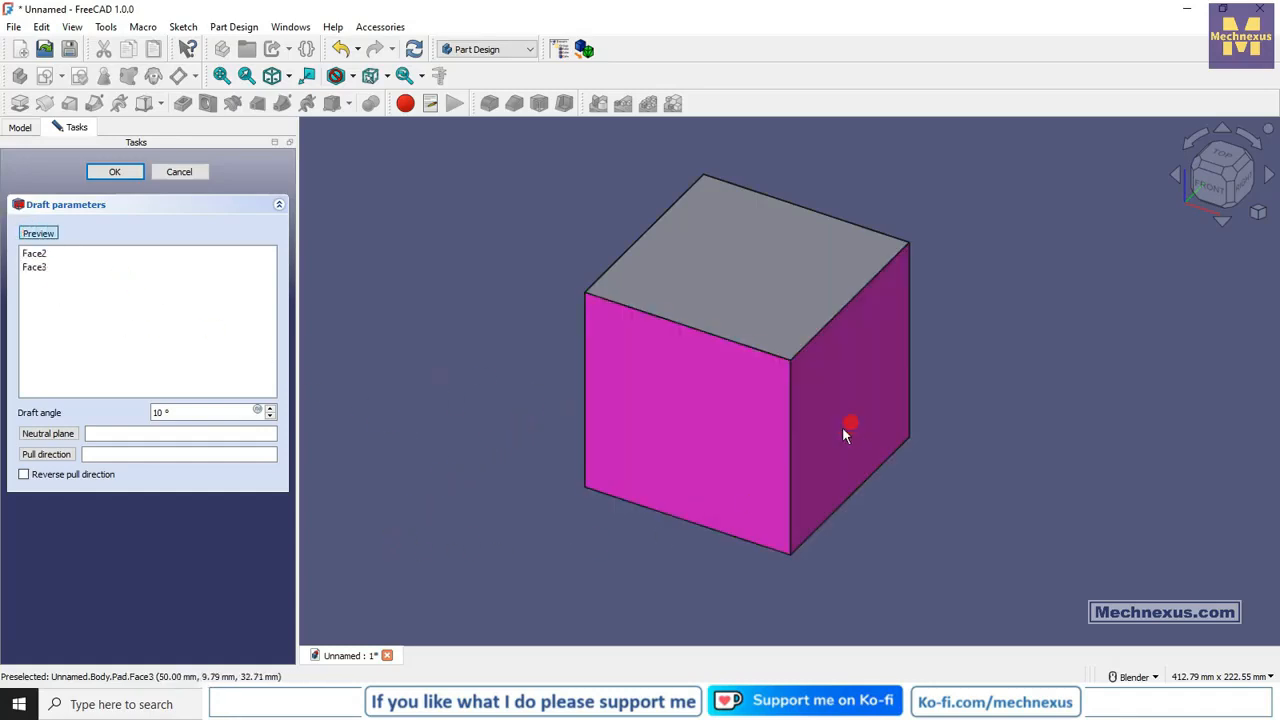
middle_click_drag(871, 411, 671, 500)
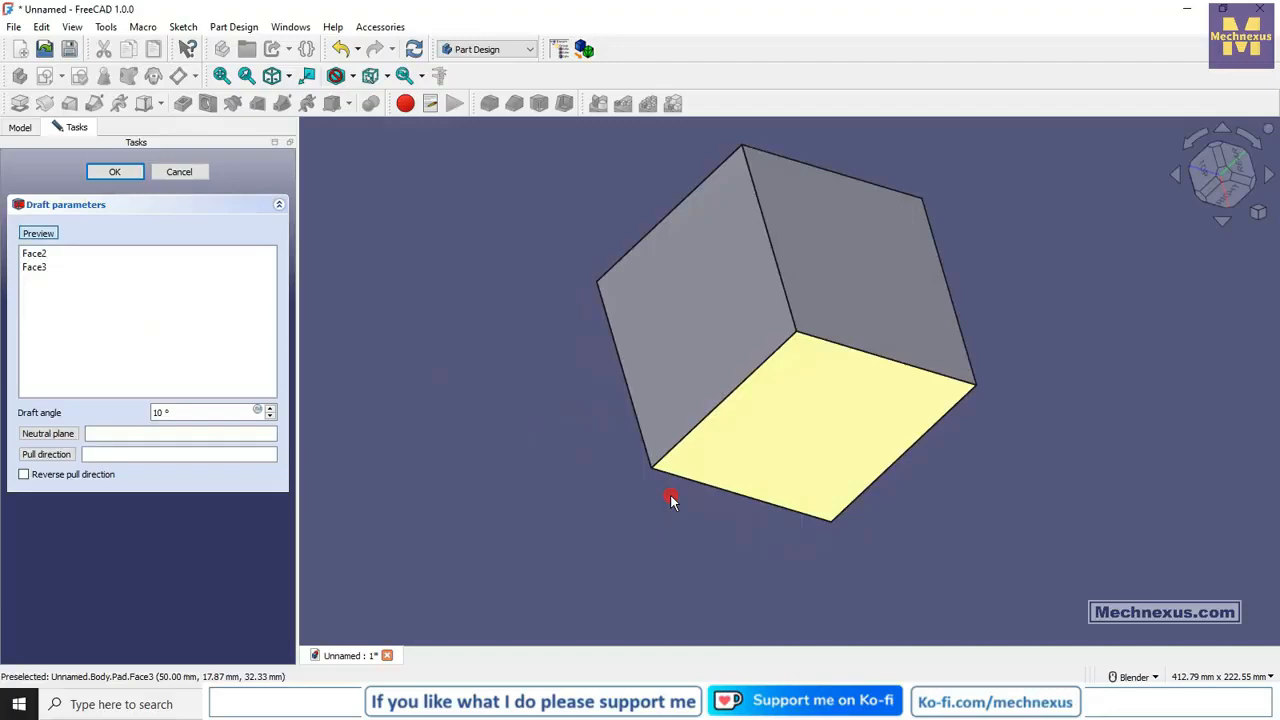
left_click(806, 312)
middle_click_drag(737, 366, 947, 478)
left_click(686, 177)
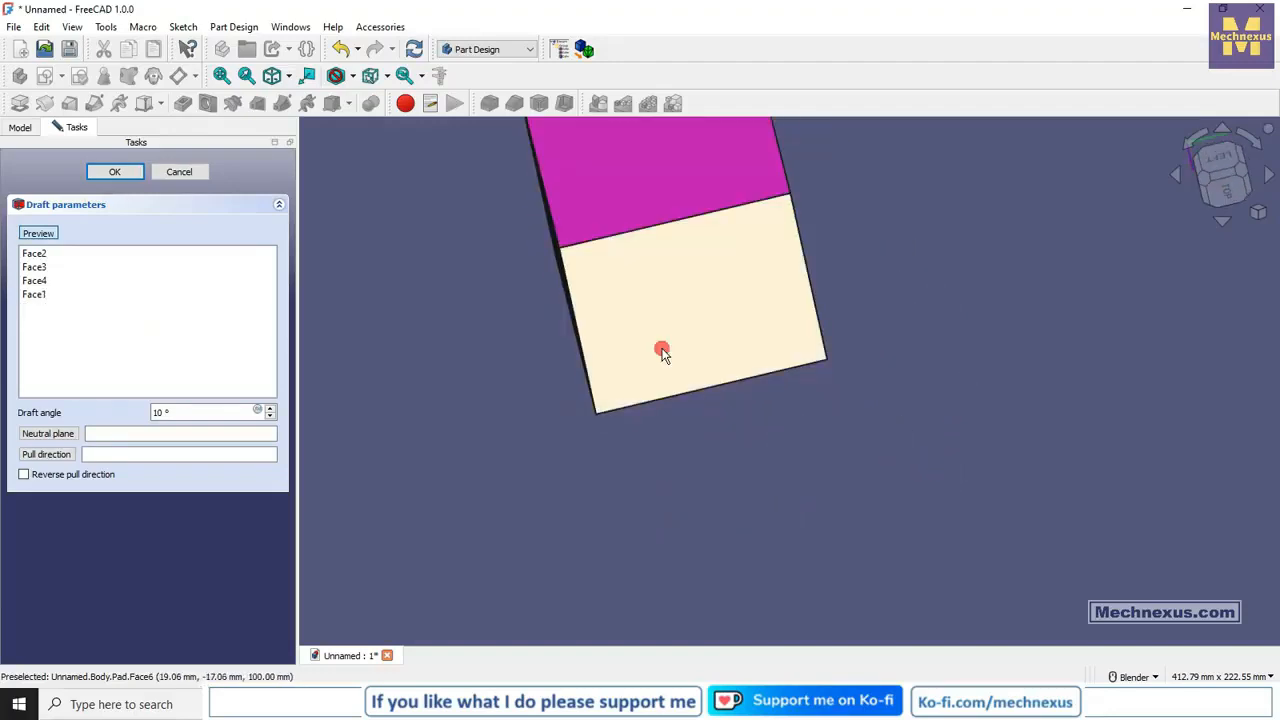
middle_click_drag(660, 349, 636, 202)
right_click(1094, 207)
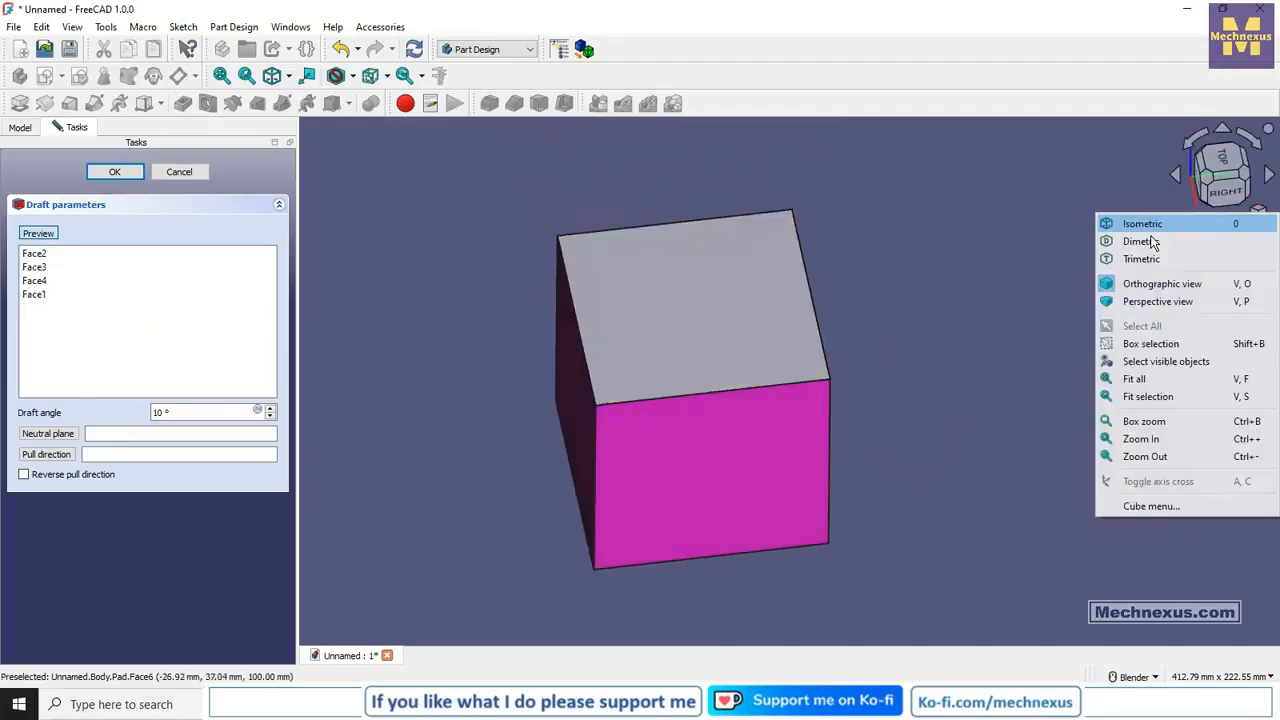
left_click(1117, 228)
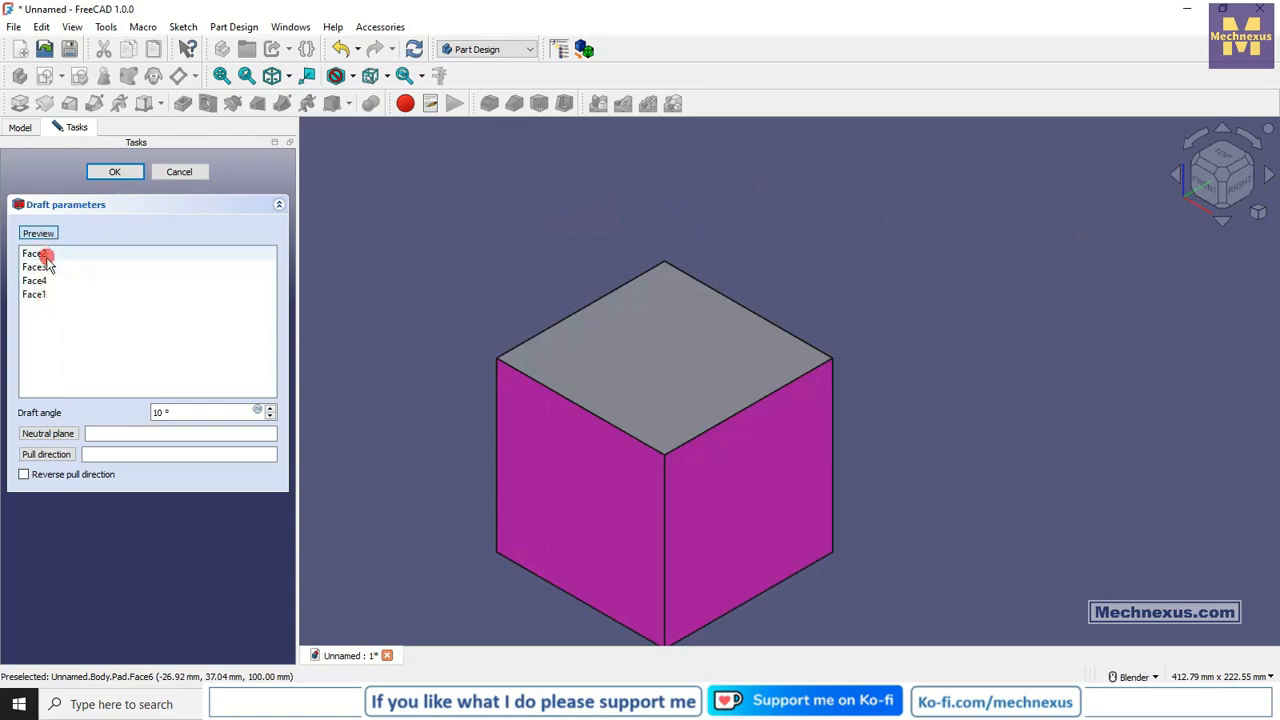
Use the cube's top face as the neutral plane and apply the draft with a 10° angle.
scroll(558, 228, "down", 2)
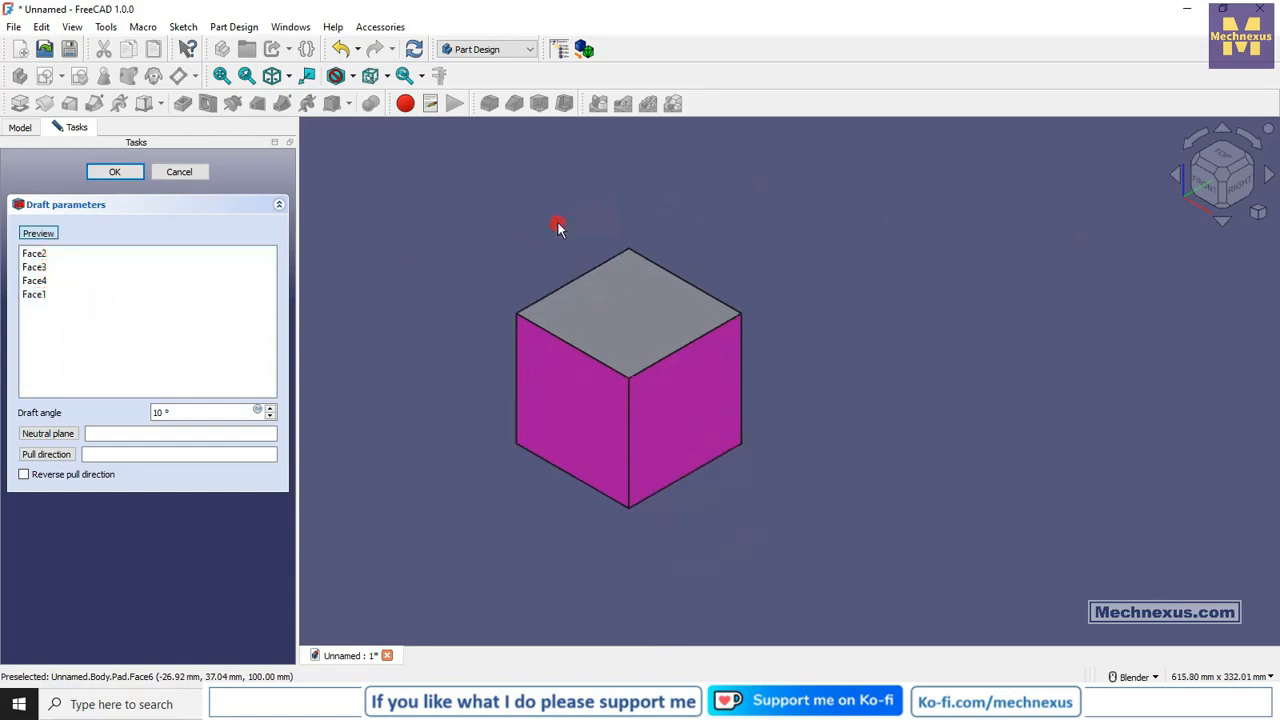
left_click(46, 436)
left_click(66, 430)
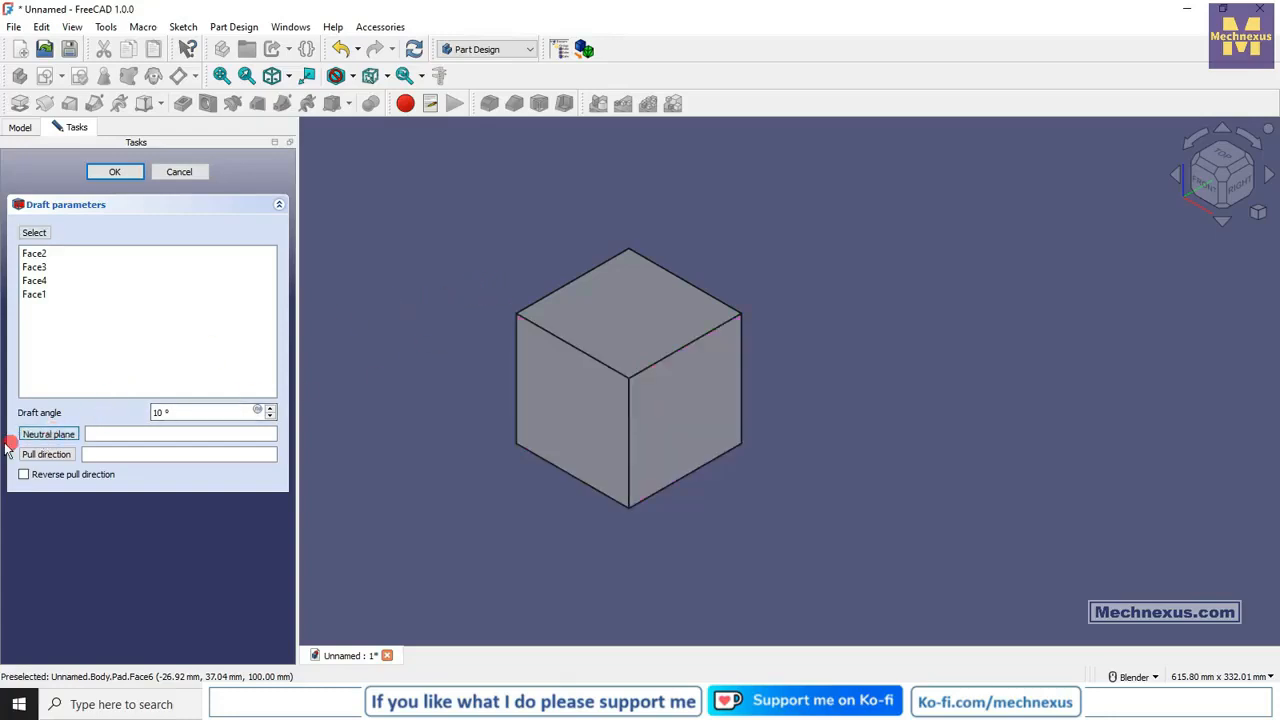
left_click(616, 295)
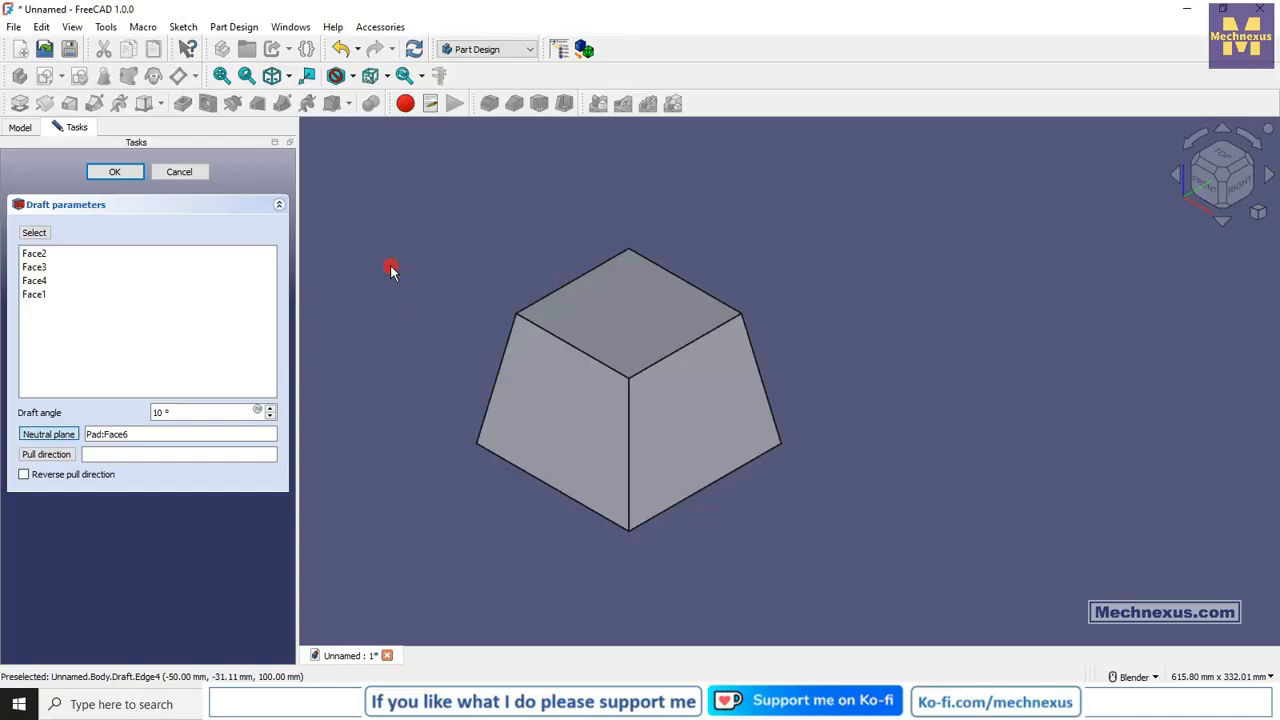
left_click(114, 171)
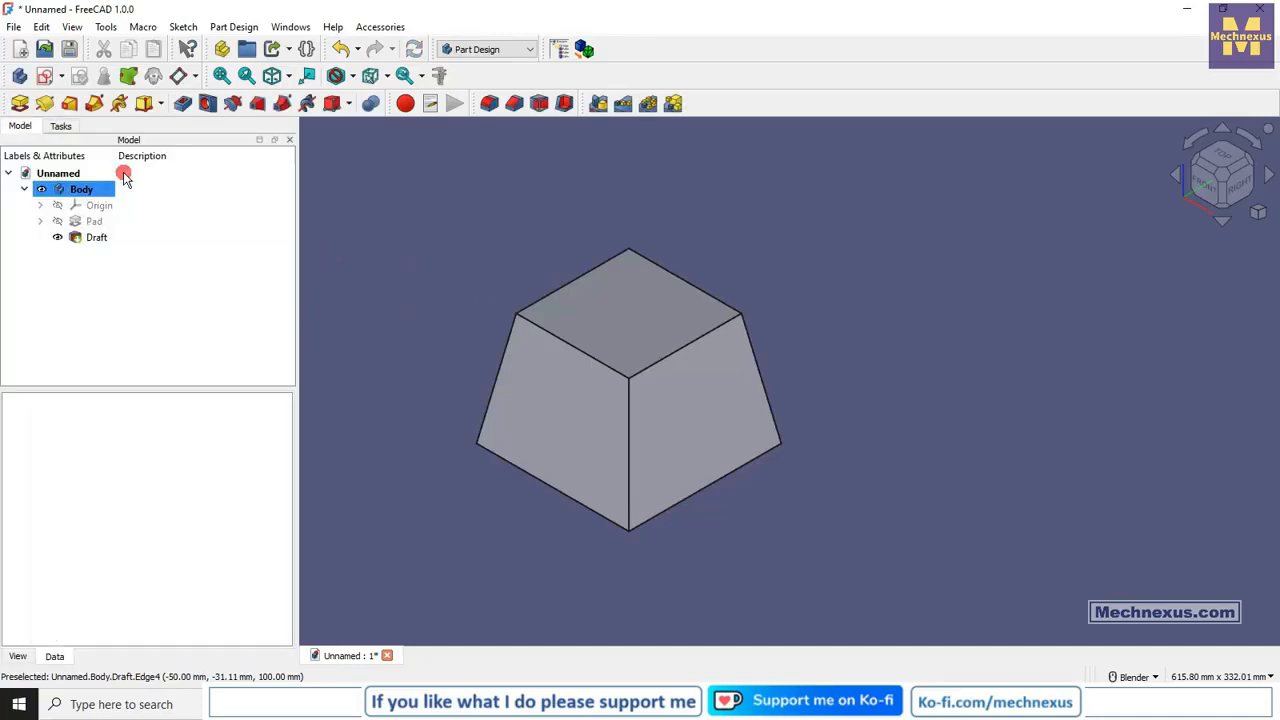
Examine the taper of the drafted block from the front, left, rear and right views.
left_click(1206, 186)
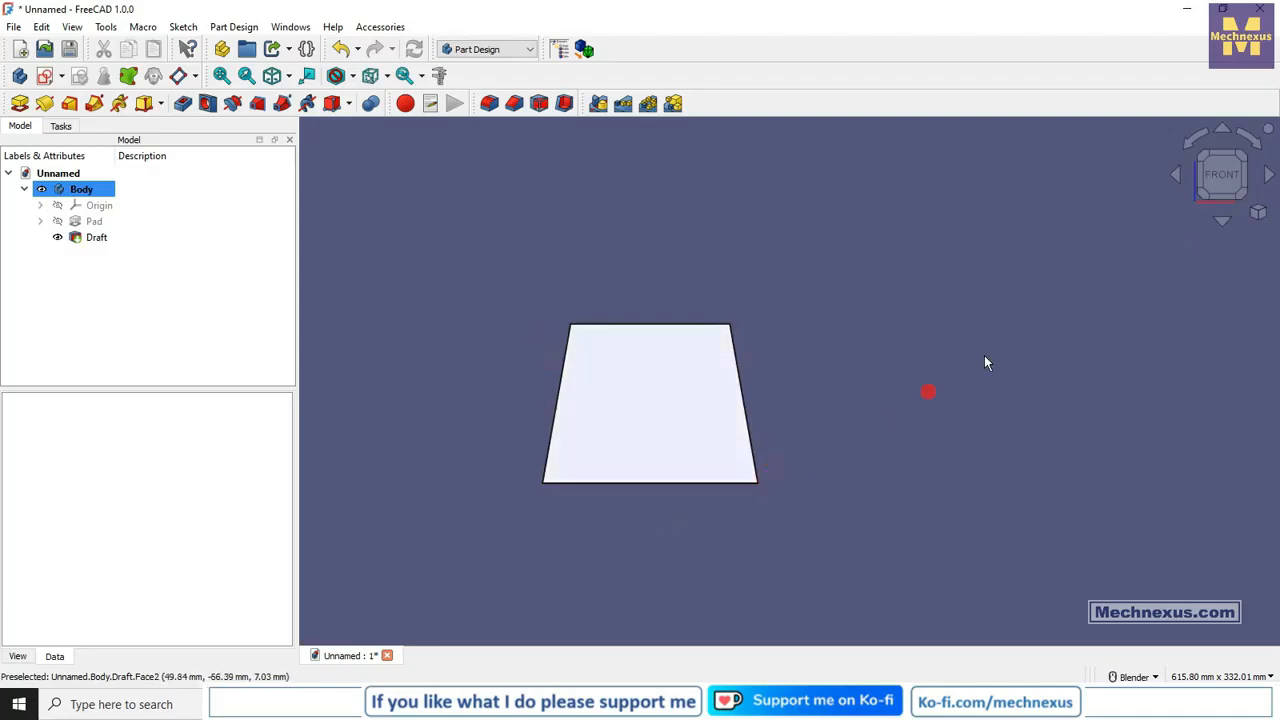
middle_click_drag(1255, 188, 1216, 184)
left_click(1211, 182)
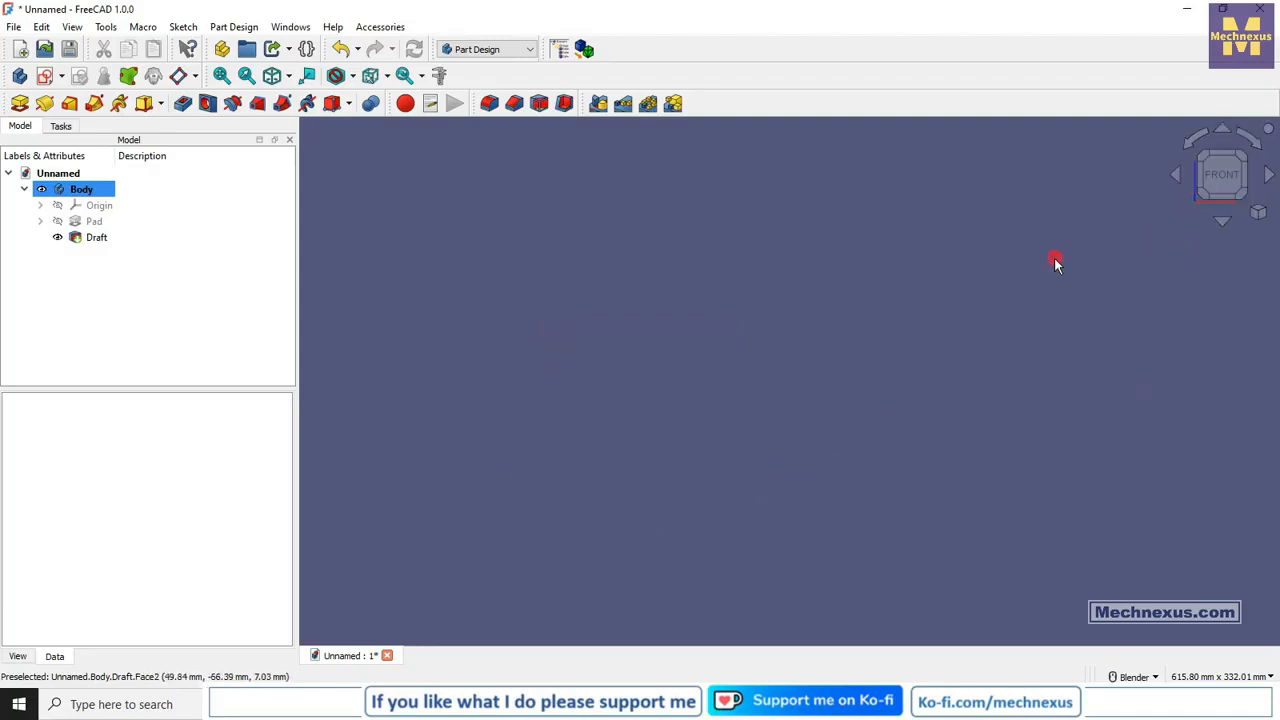
scroll(1066, 298, "down", 3)
scroll(553, 501, "up", 4)
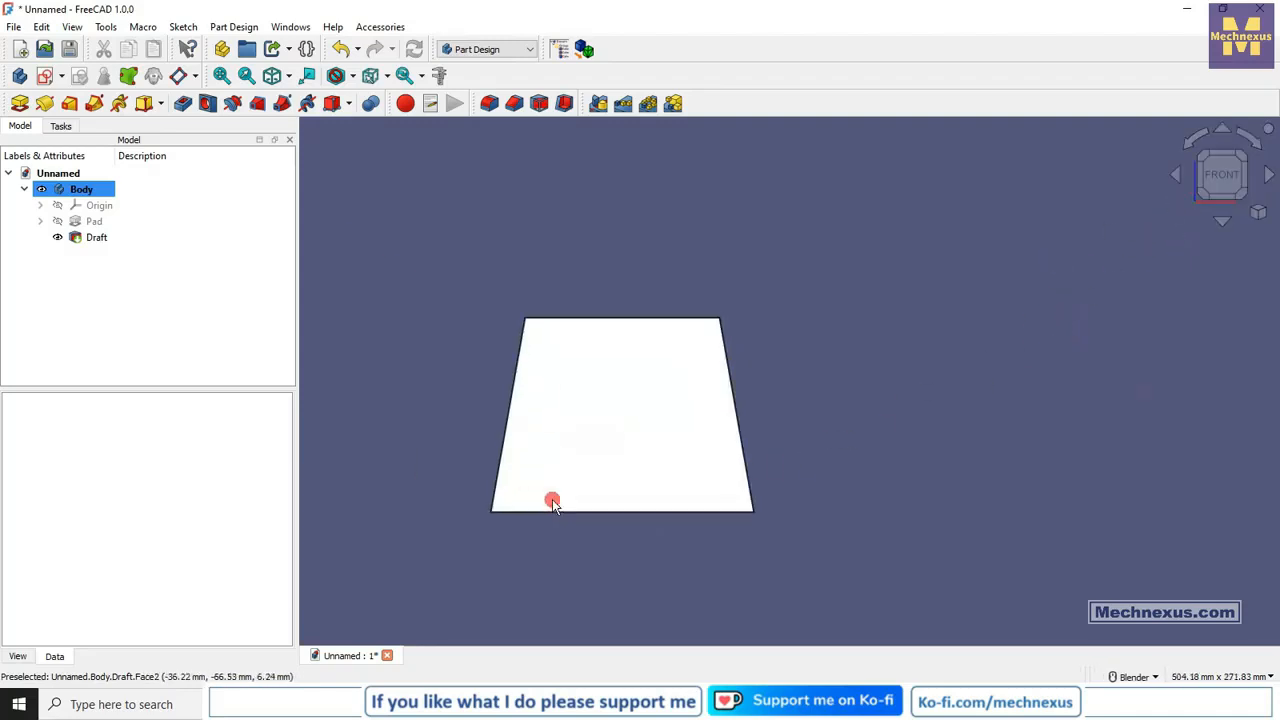
left_click(1270, 175)
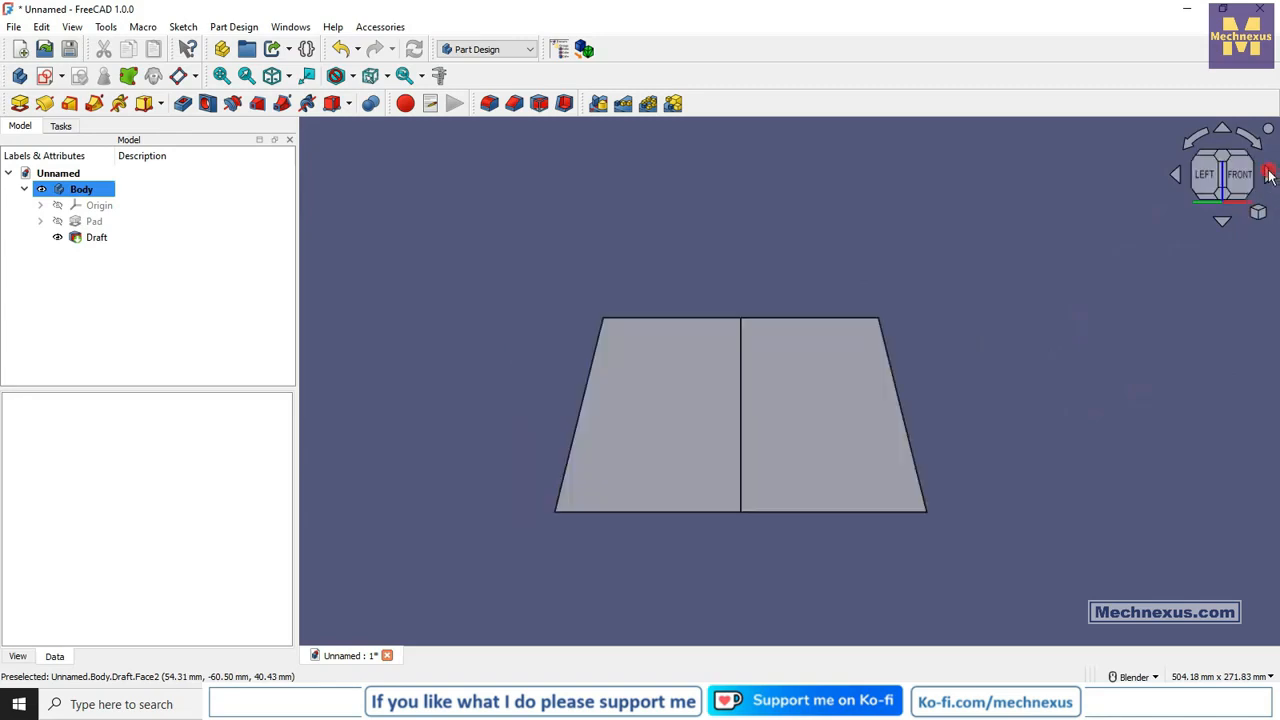
left_click(1268, 175)
left_click(1268, 175)
left_click(1268, 175)
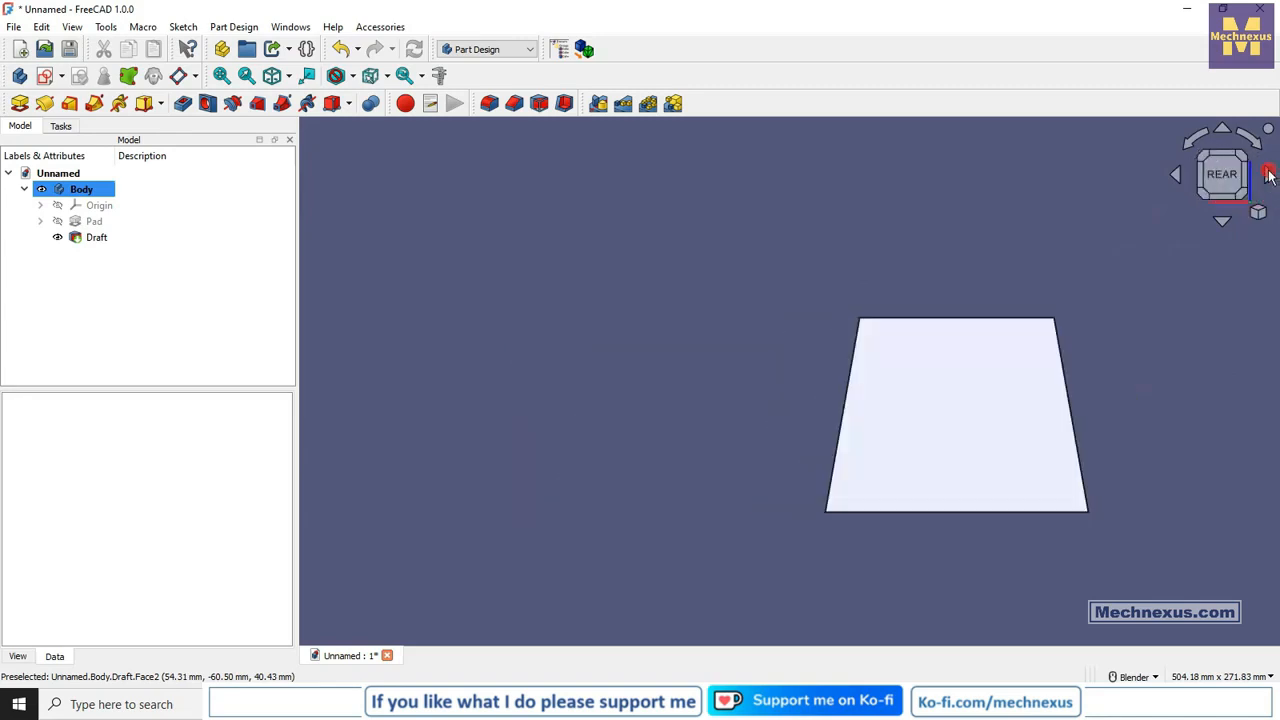
left_click(1268, 175)
left_click(1268, 175)
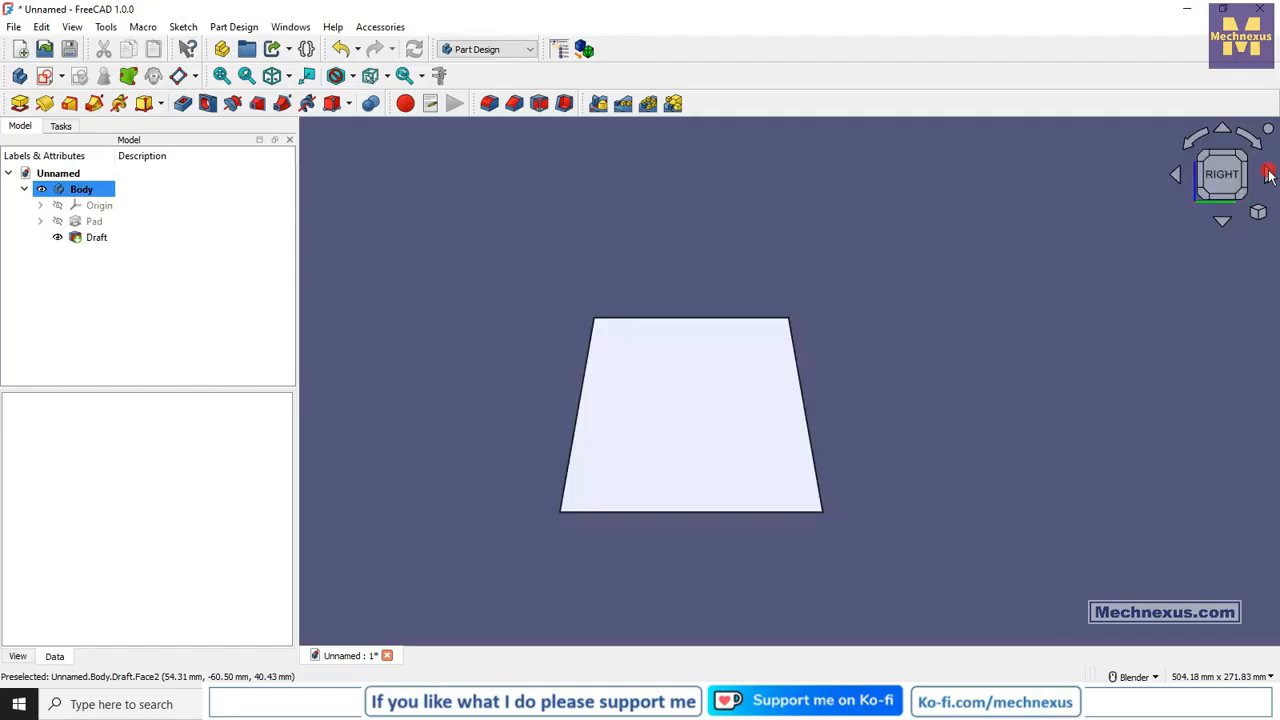
Restore the isometric view, reopen the draft for editing and reverse its pull direction.
left_click(1257, 212)
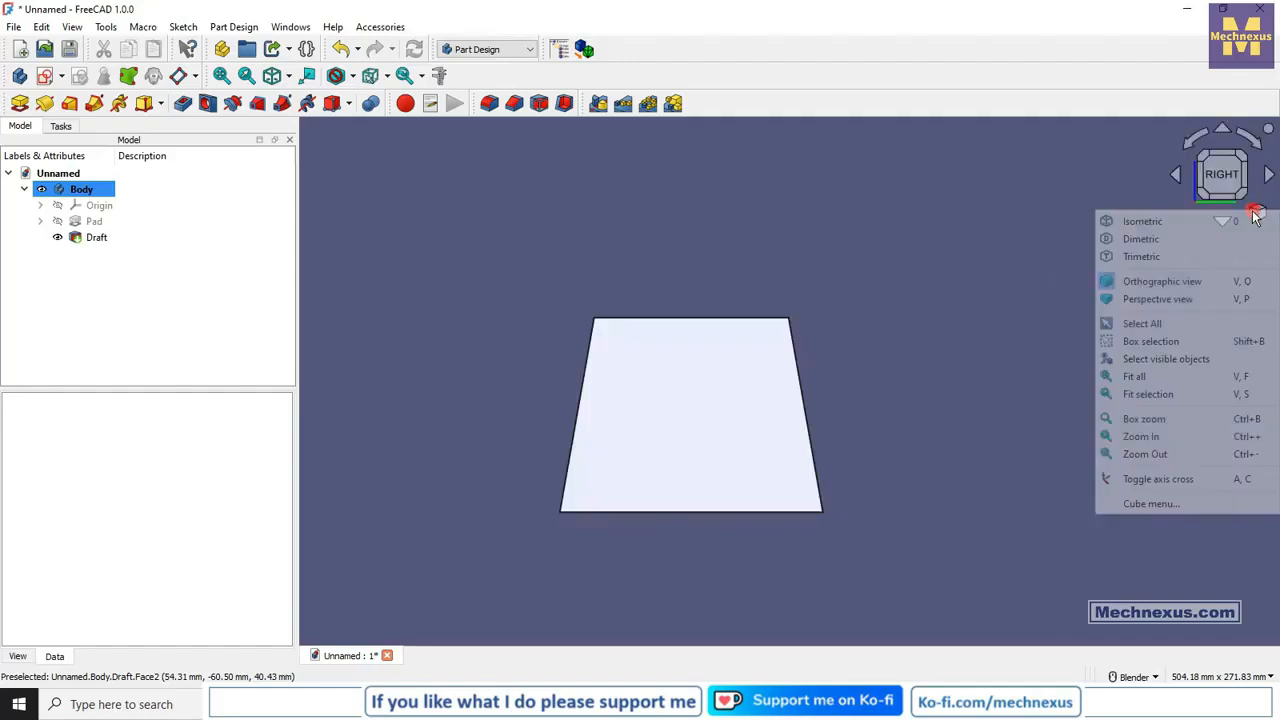
left_click(1156, 227)
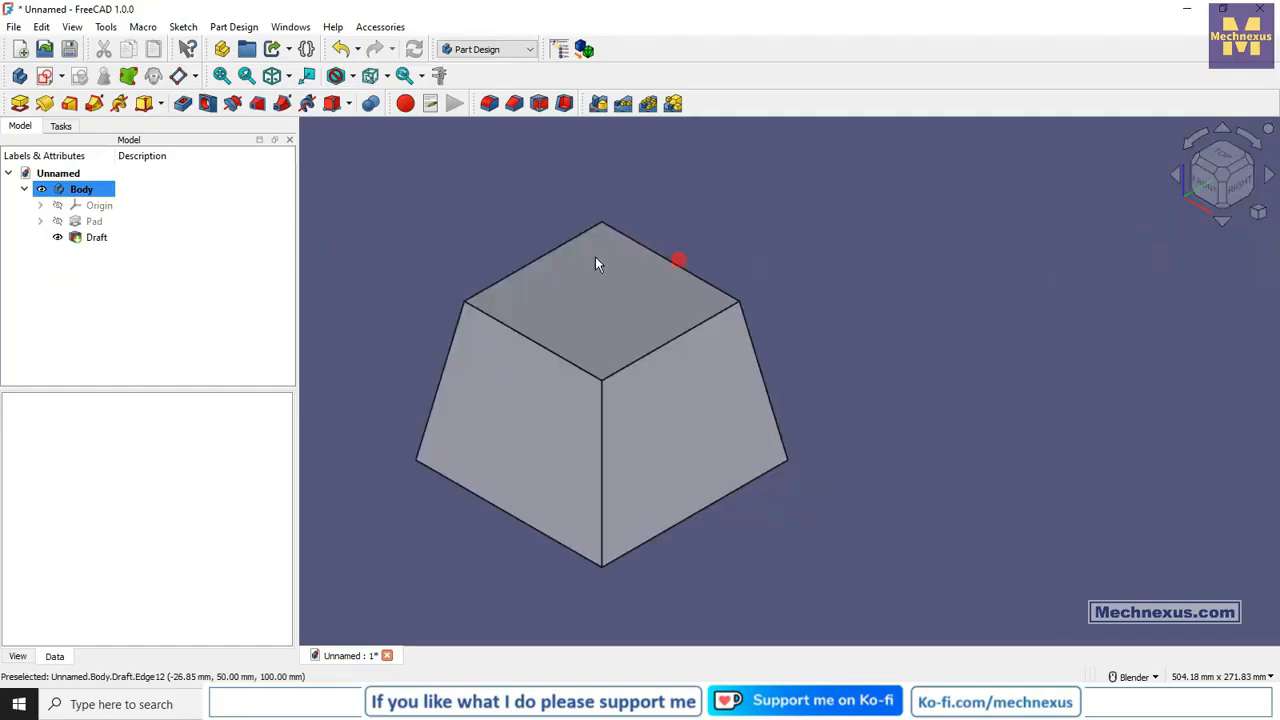
right_click(78, 240)
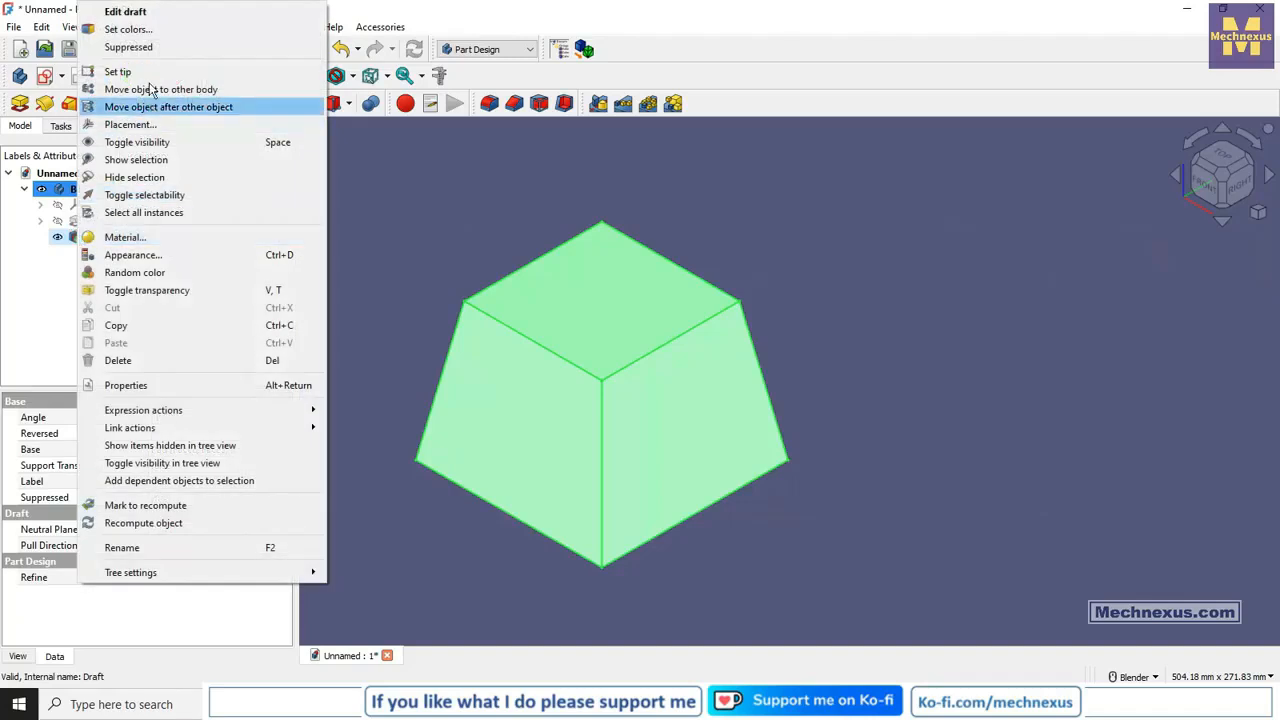
left_click(143, 22)
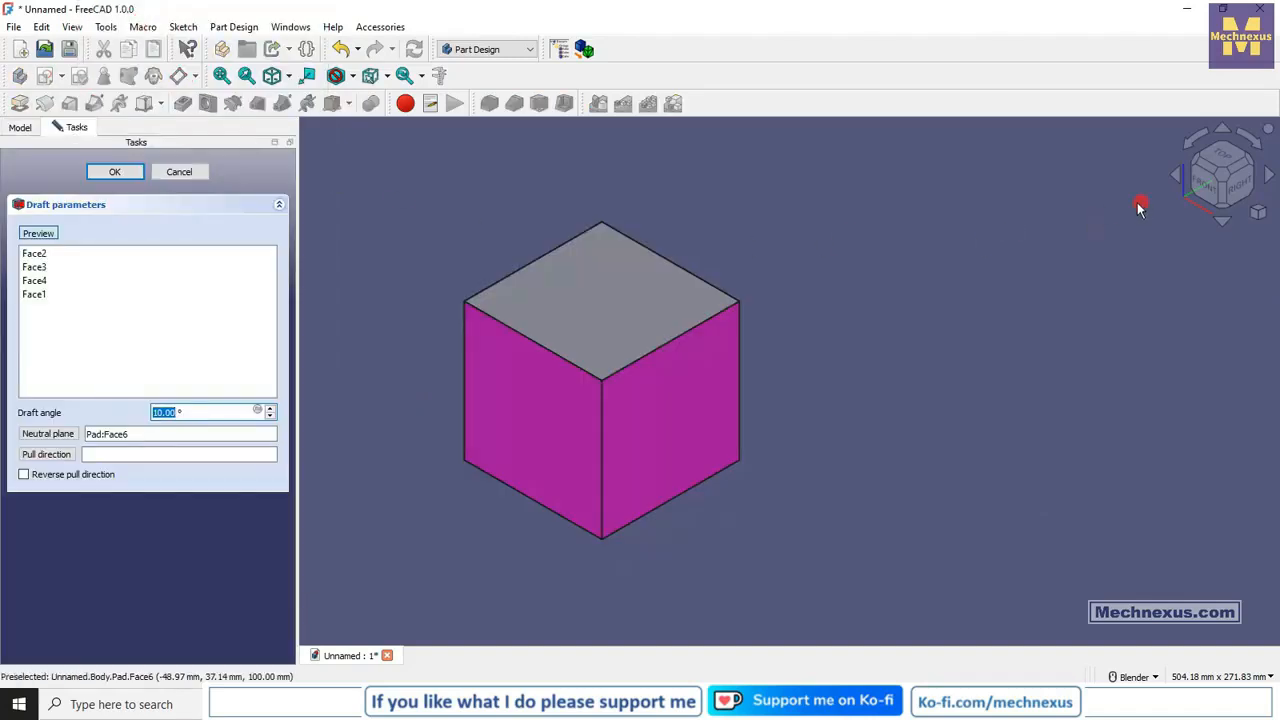
left_click(22, 476)
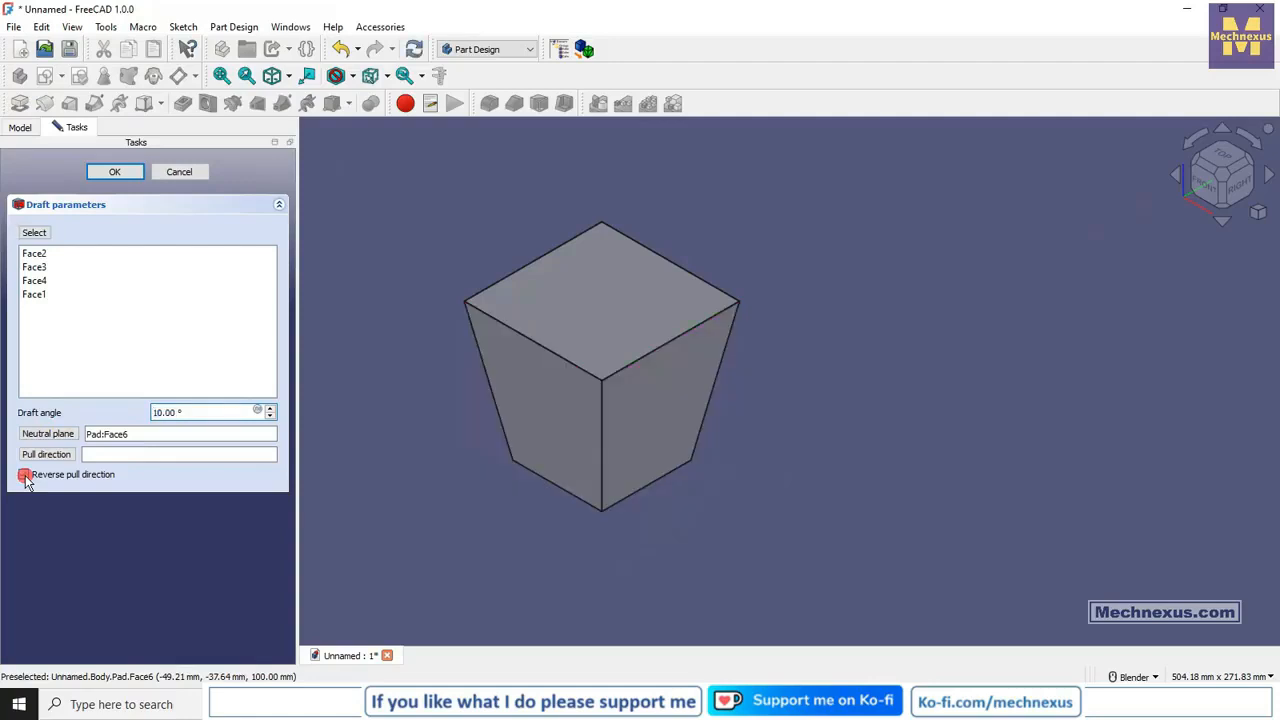
Compare the draft with and without reversed pull direction from the front, leaving the reversal off.
left_click(1204, 190)
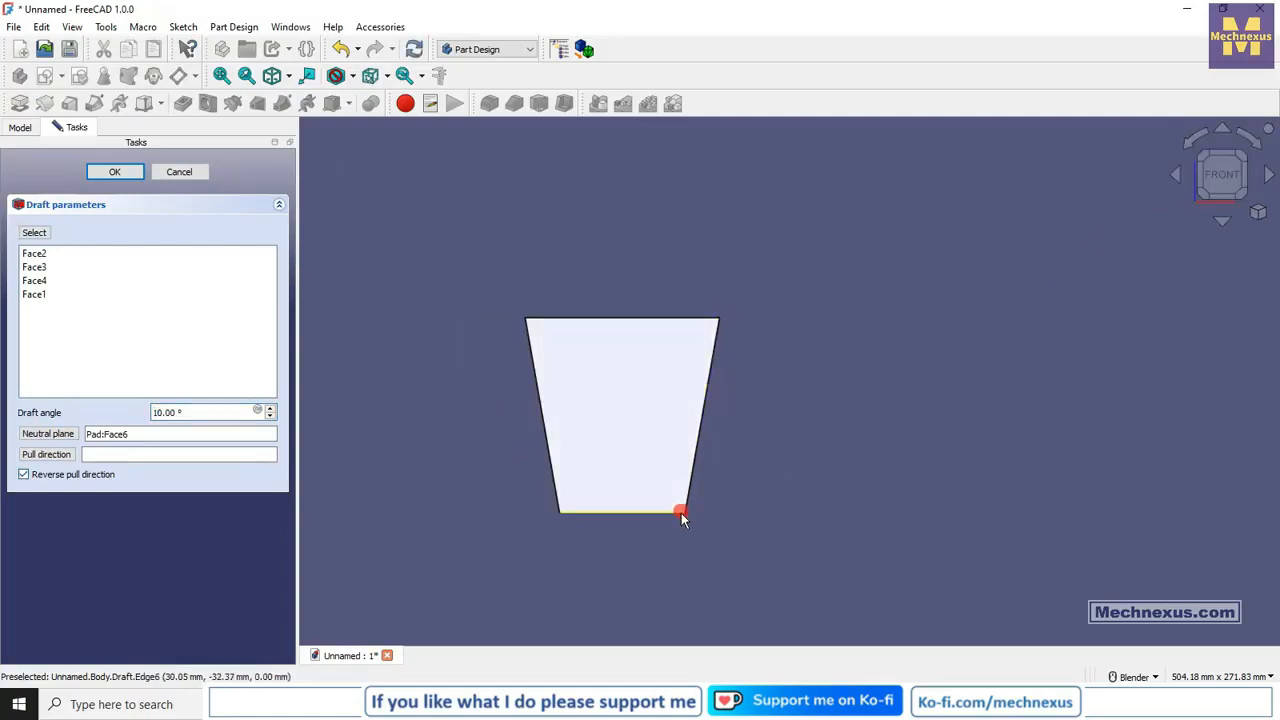
left_click(24, 476)
left_click(24, 476)
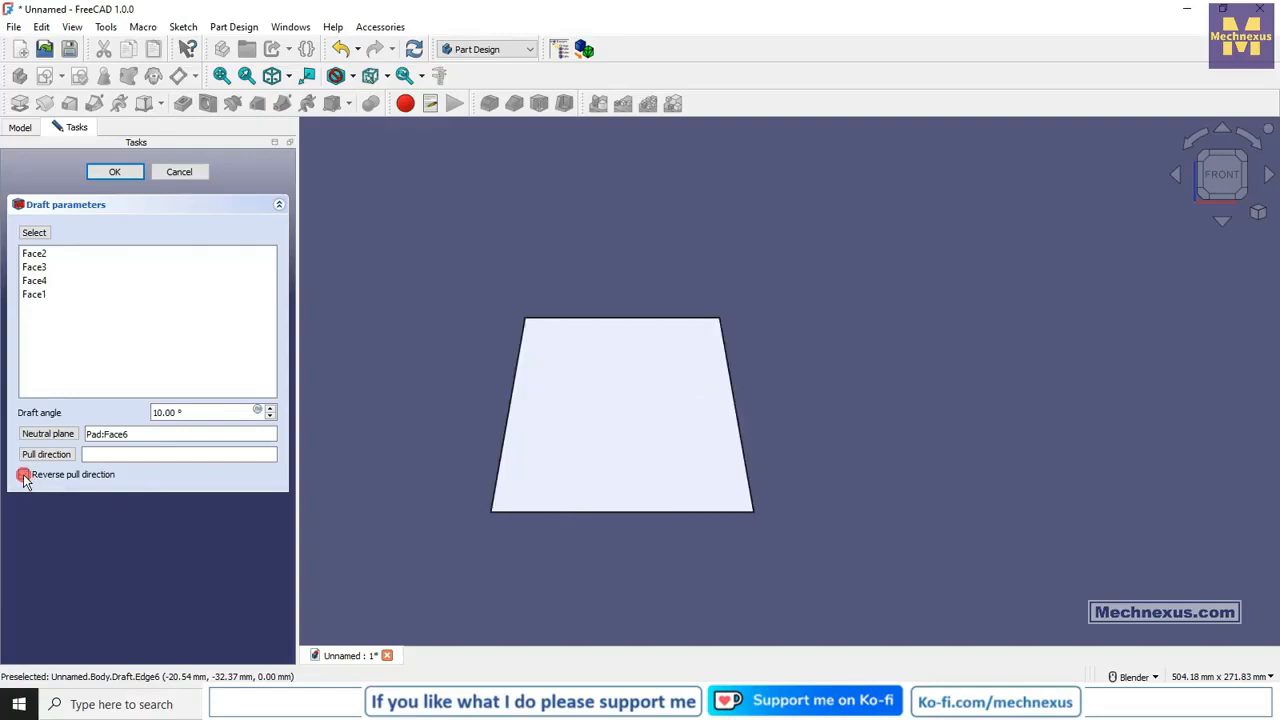
left_click(24, 476)
left_click(24, 476)
left_click(24, 476)
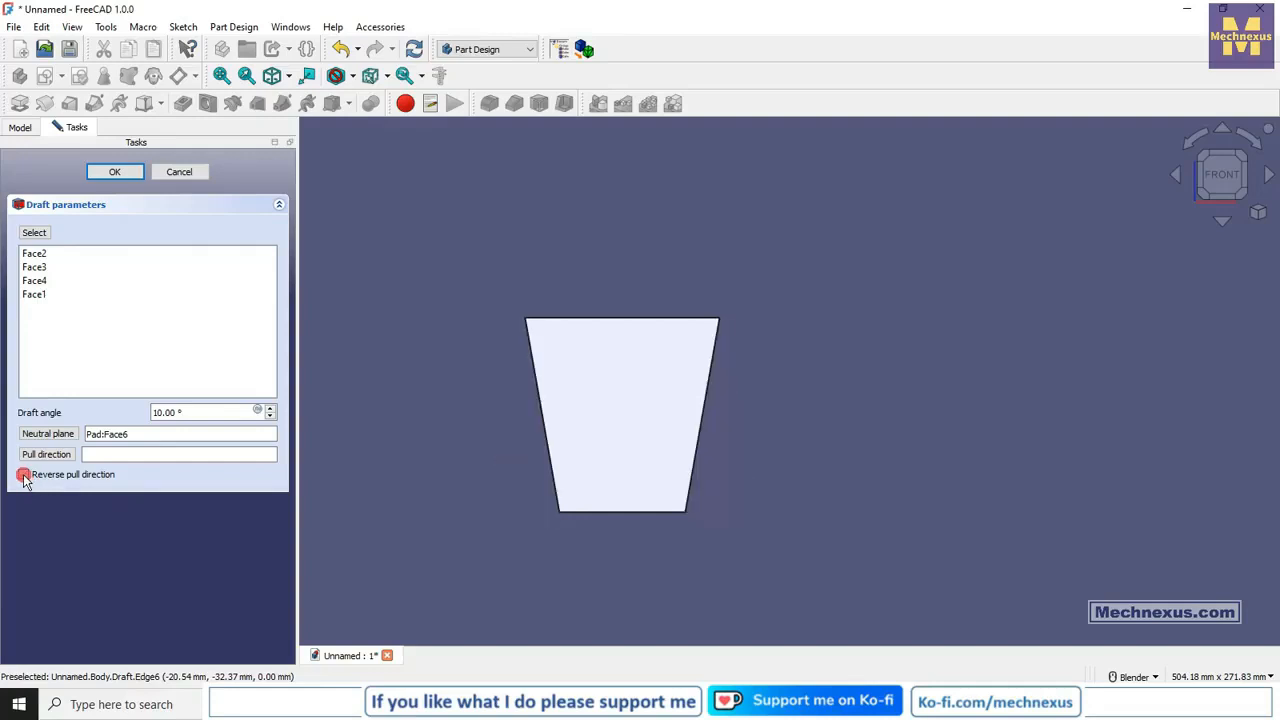
left_click(24, 476)
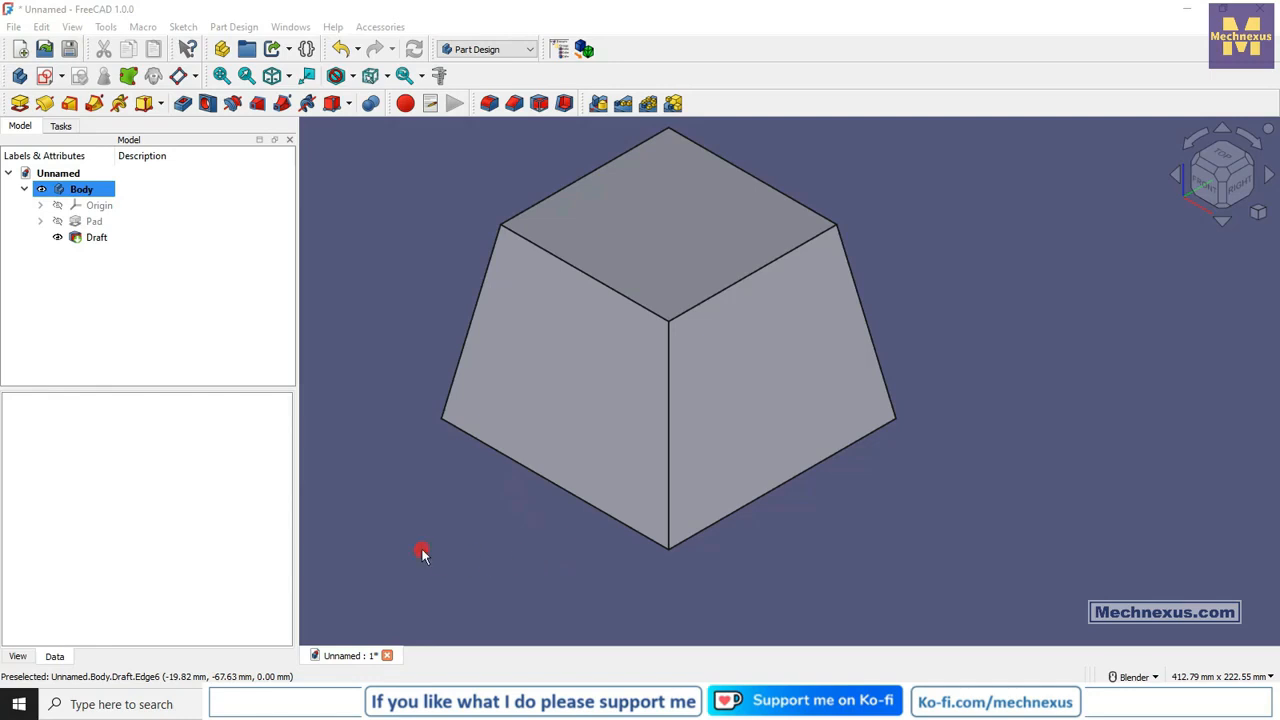
Reopen the draft for editing and use the top edge of the cube's right face as the pull direction.
right_click(97, 240)
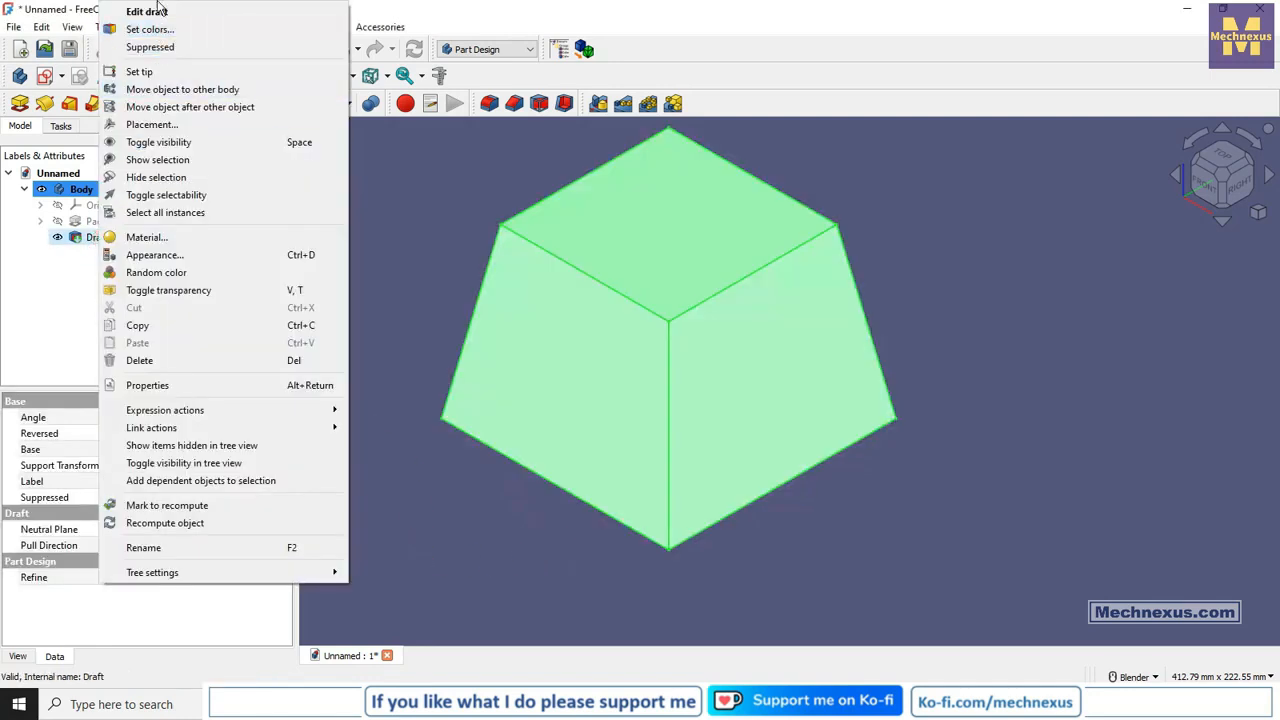
left_click(146, 11)
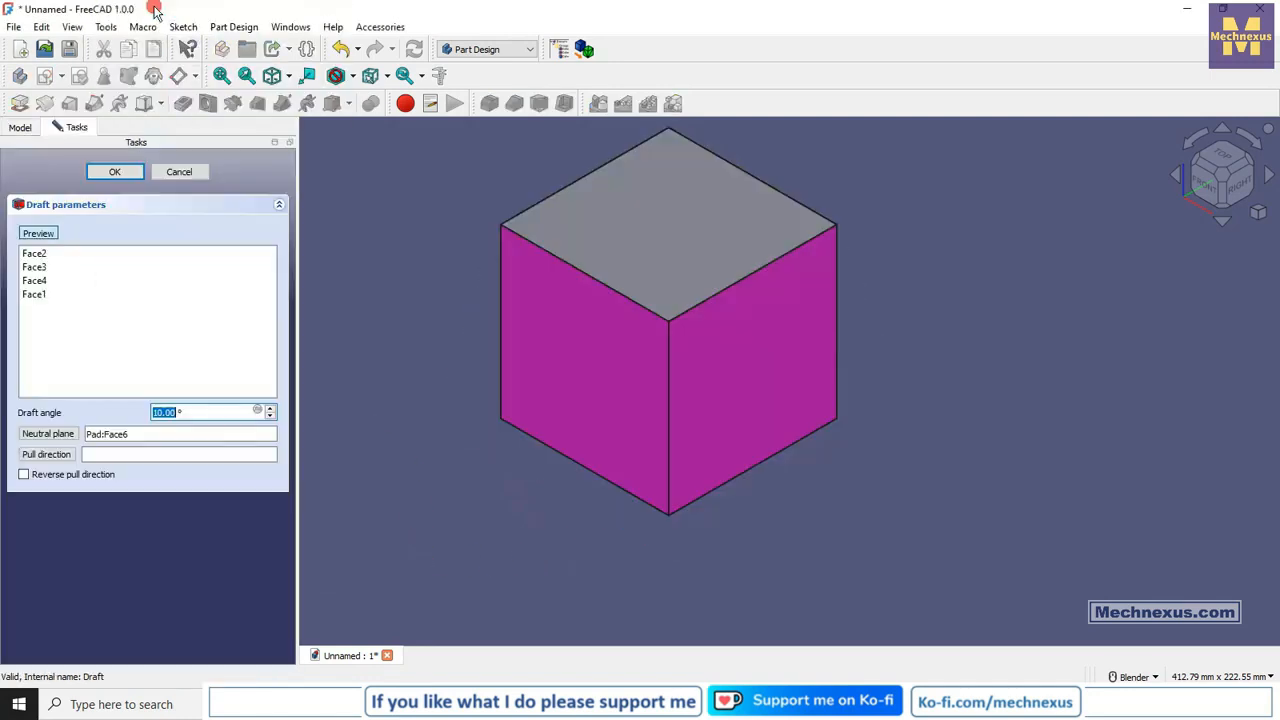
left_click(62, 346)
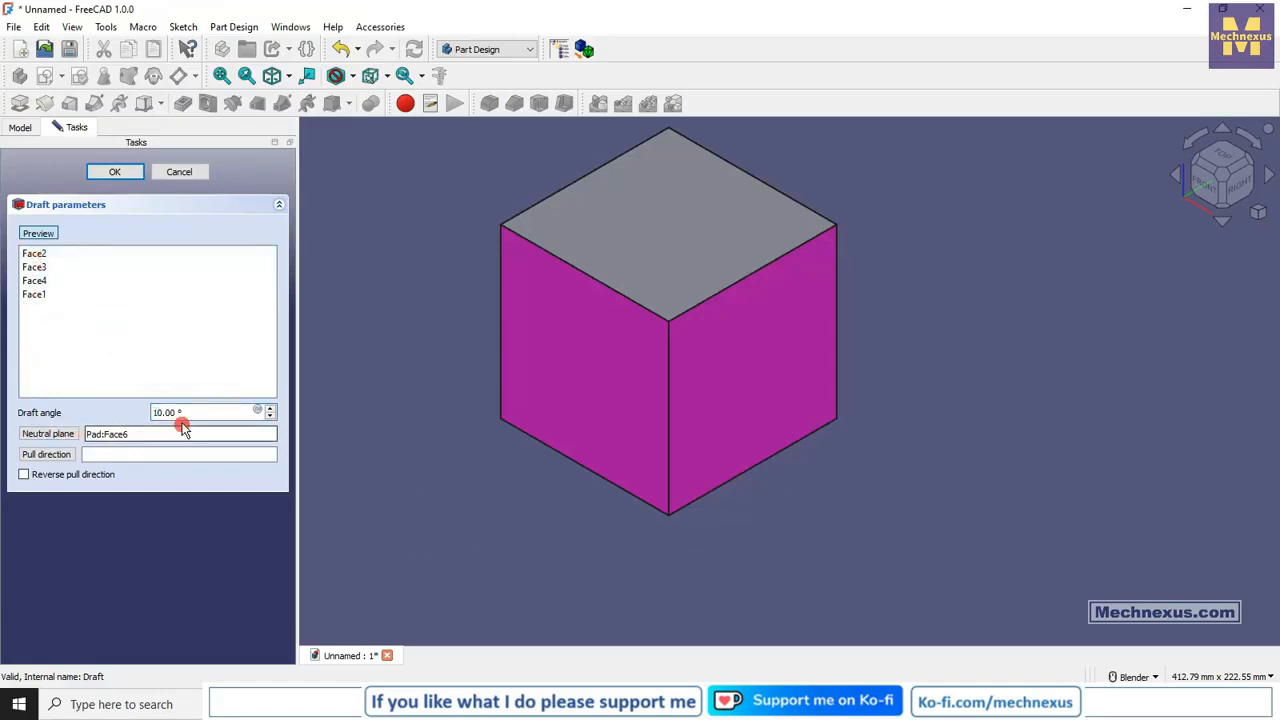
left_click(26, 436)
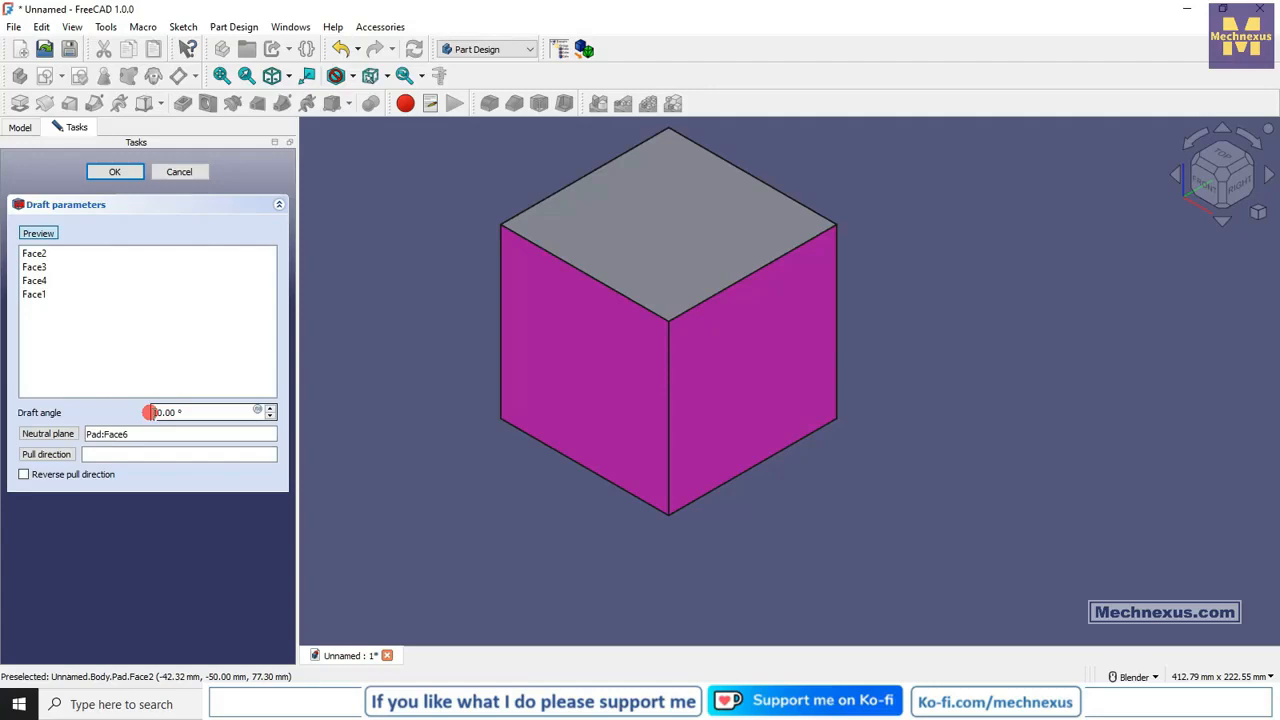
left_click(52, 455)
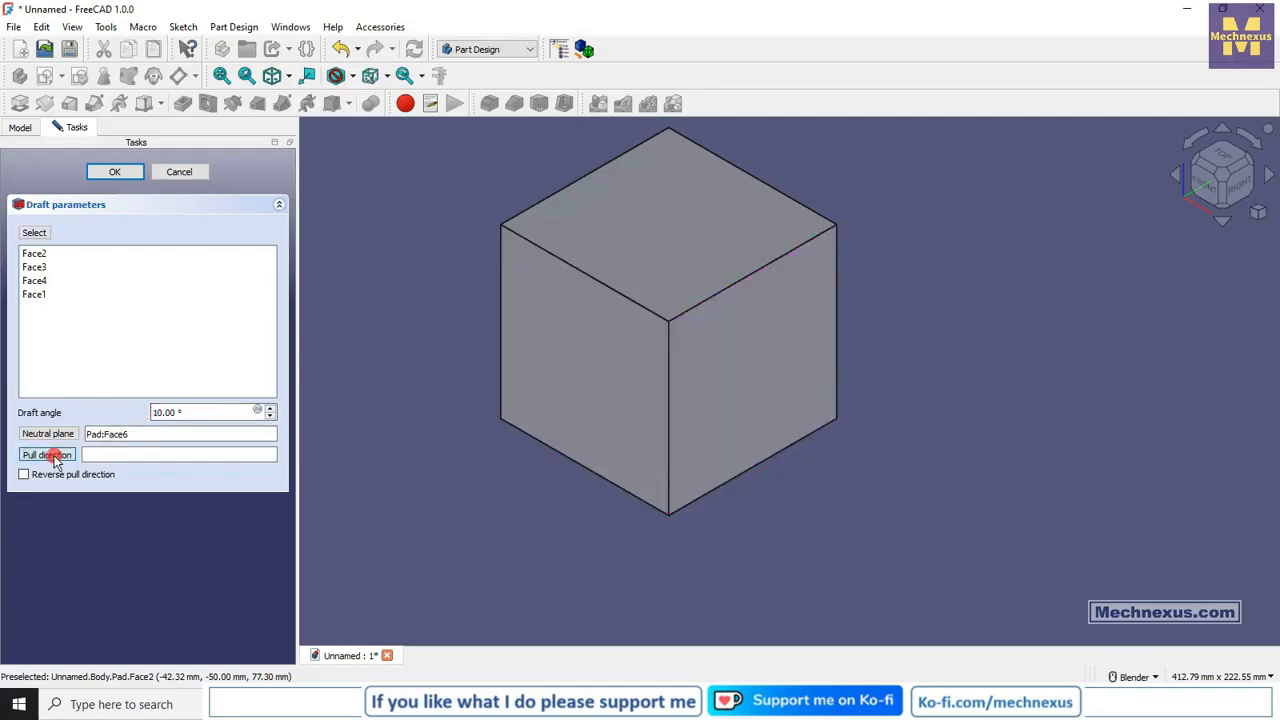
left_click(759, 277)
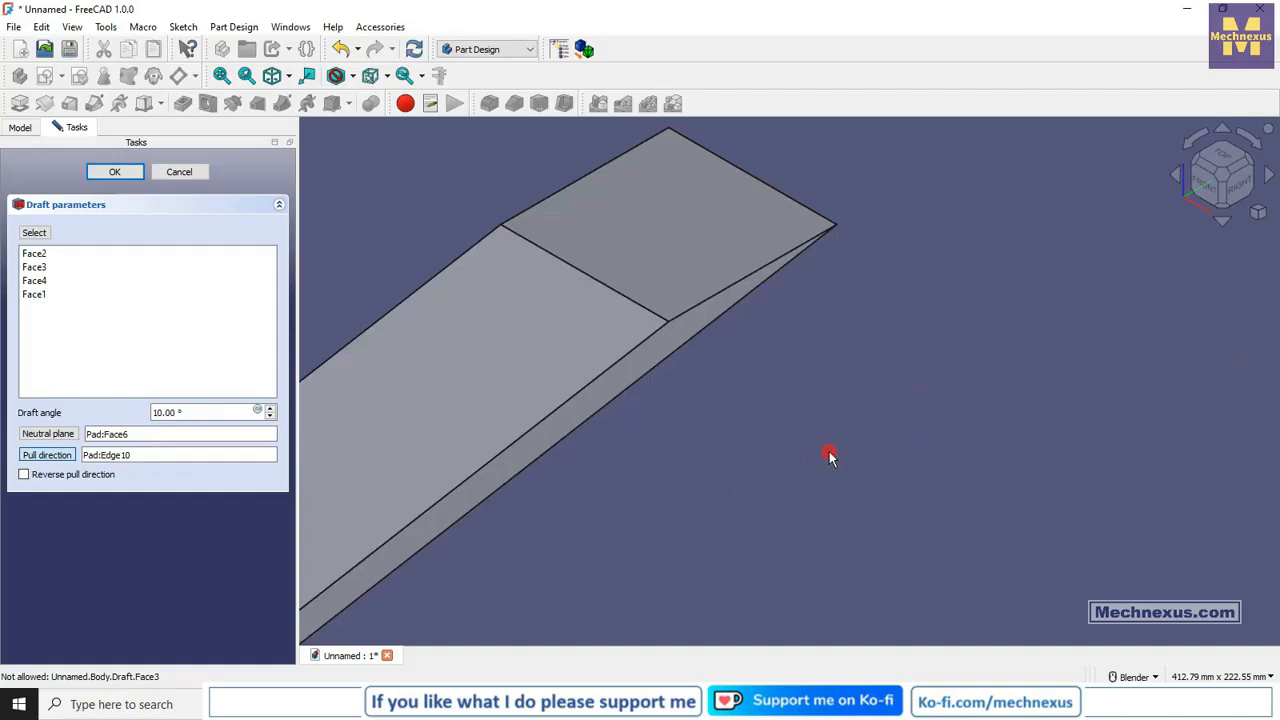
Raise the draft angle to 80° while viewing the block from the right, and apply the draft.
scroll(830, 456, "down", 2)
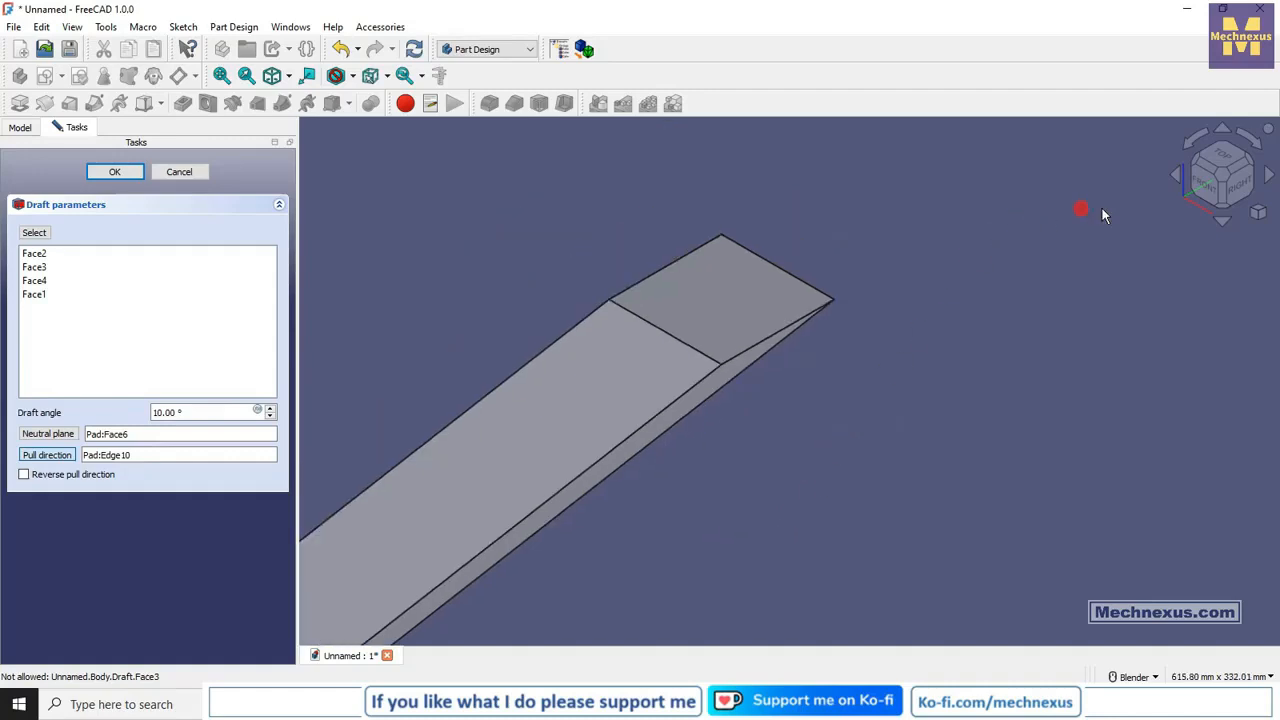
left_click(1242, 190)
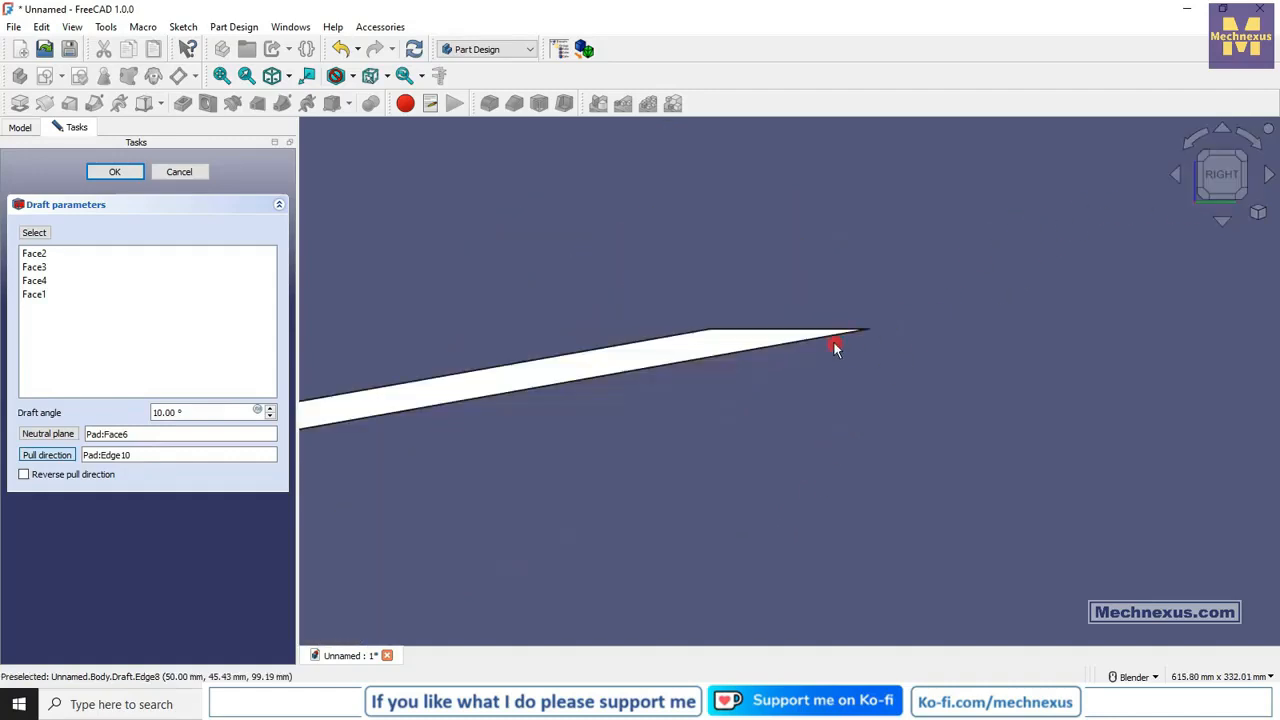
scroll(832, 340, "up", 2)
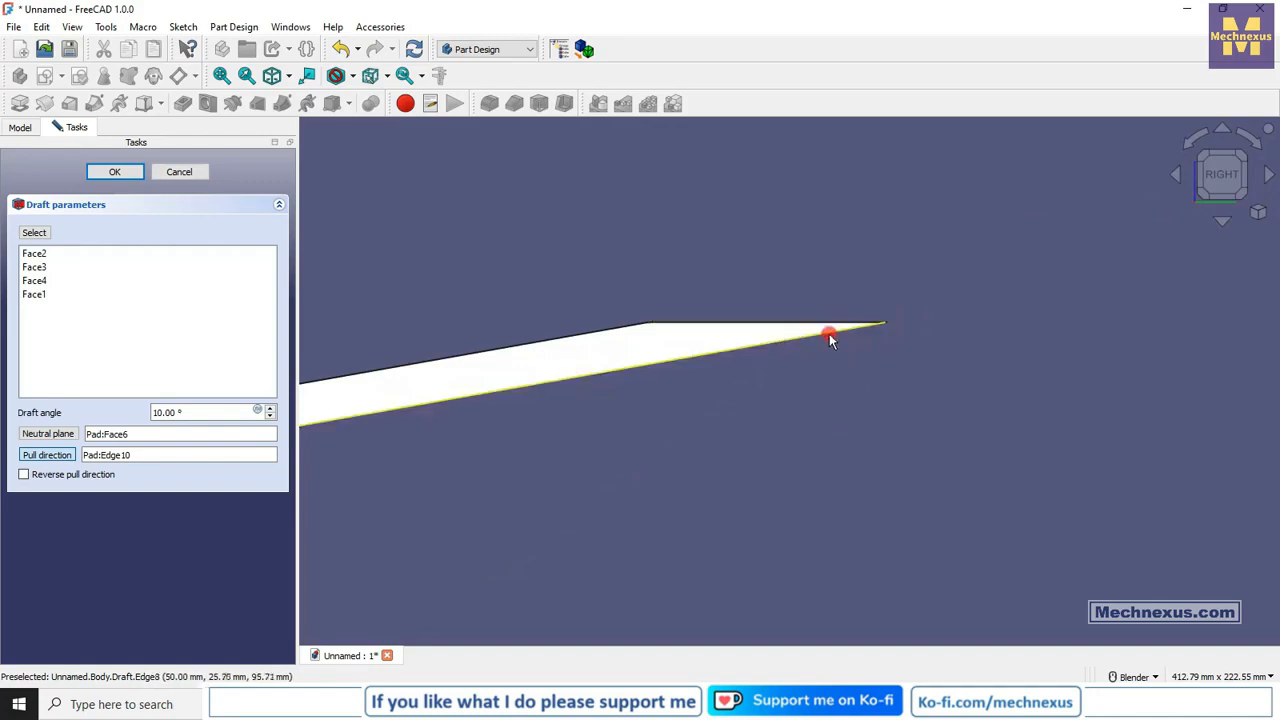
left_click(270, 409)
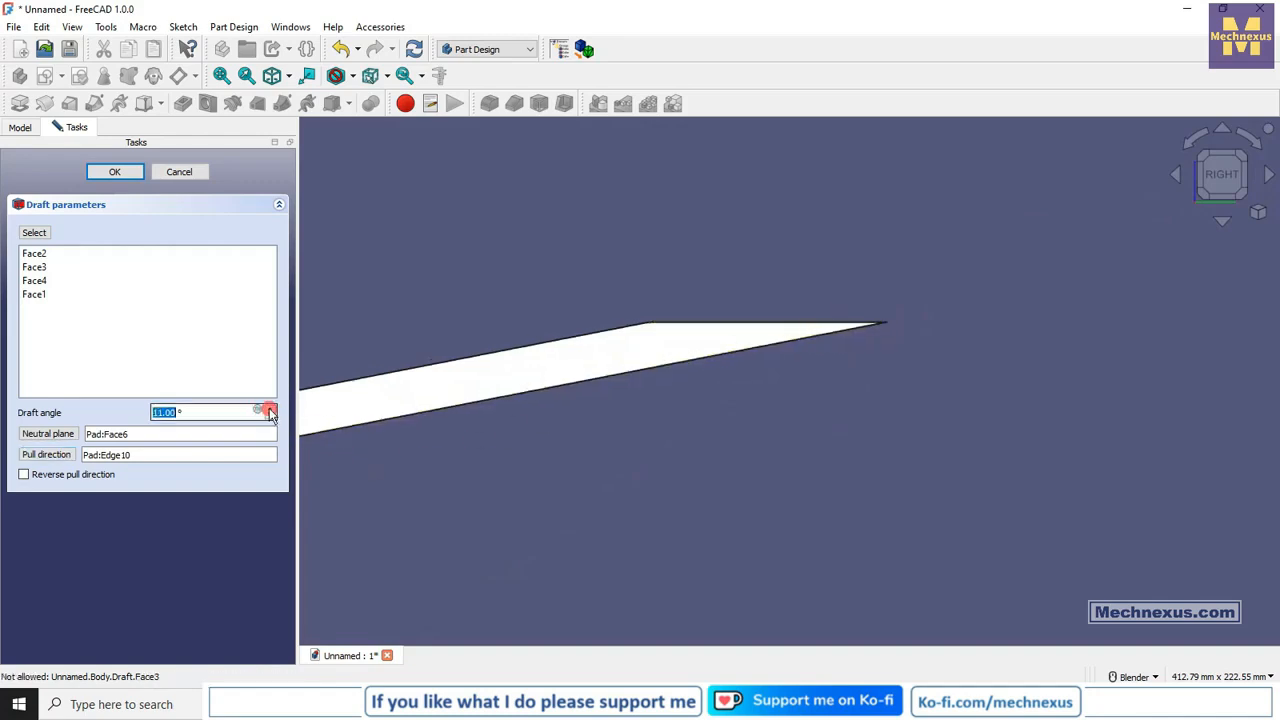
left_click(270, 410)
left_click(270, 410)
left_click(270, 410)
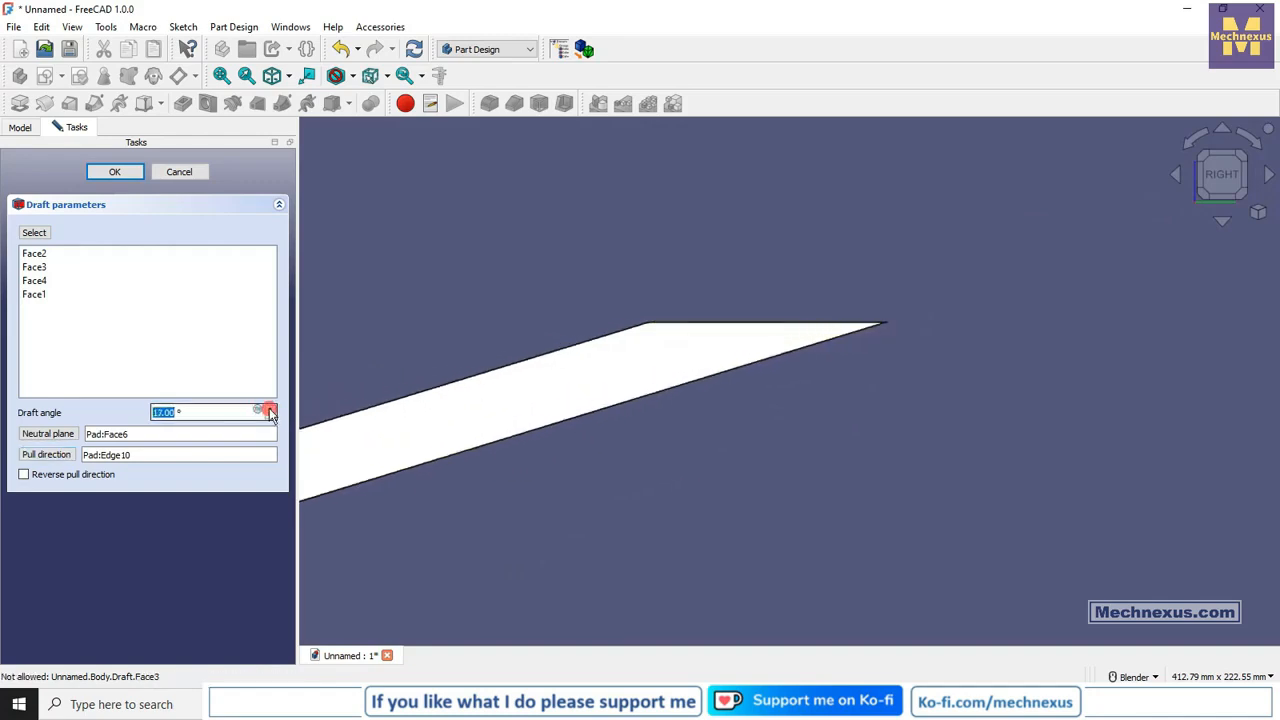
left_click(270, 410)
left_click(270, 409)
left_click(270, 409)
left_click(270, 409)
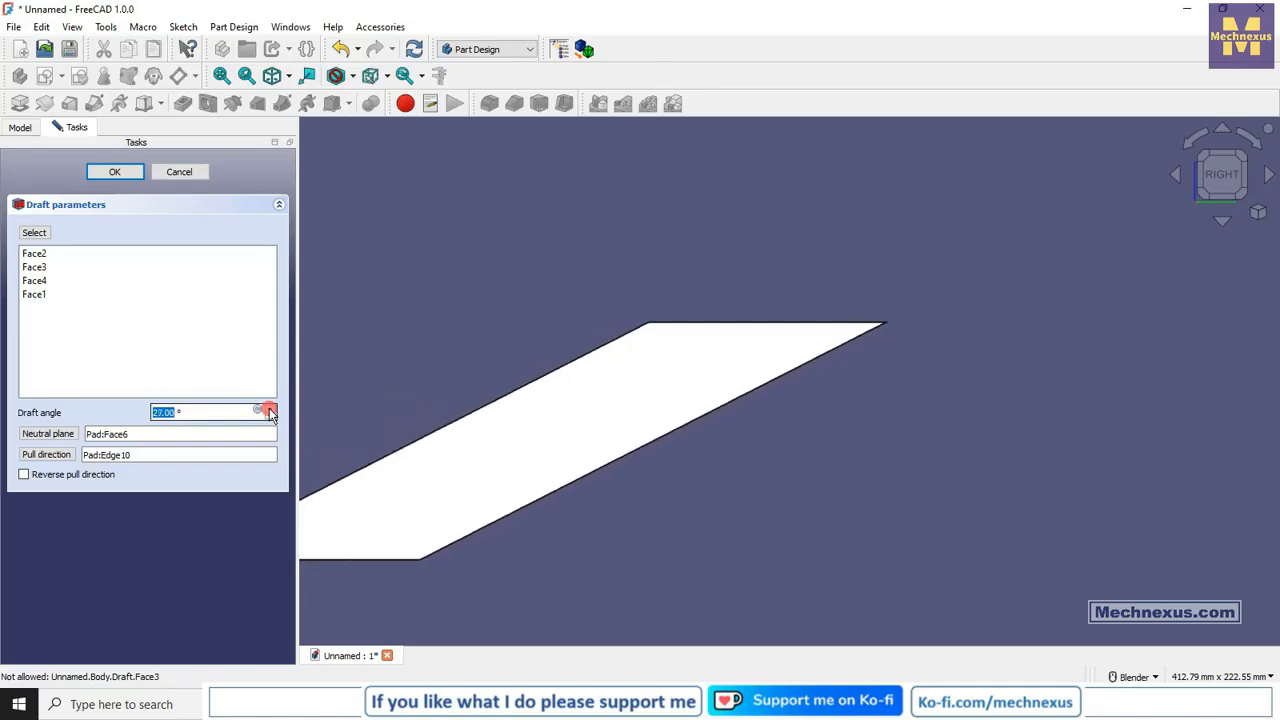
left_click(270, 409)
left_click(270, 409)
left_click(270, 409)
left_click(270, 409)
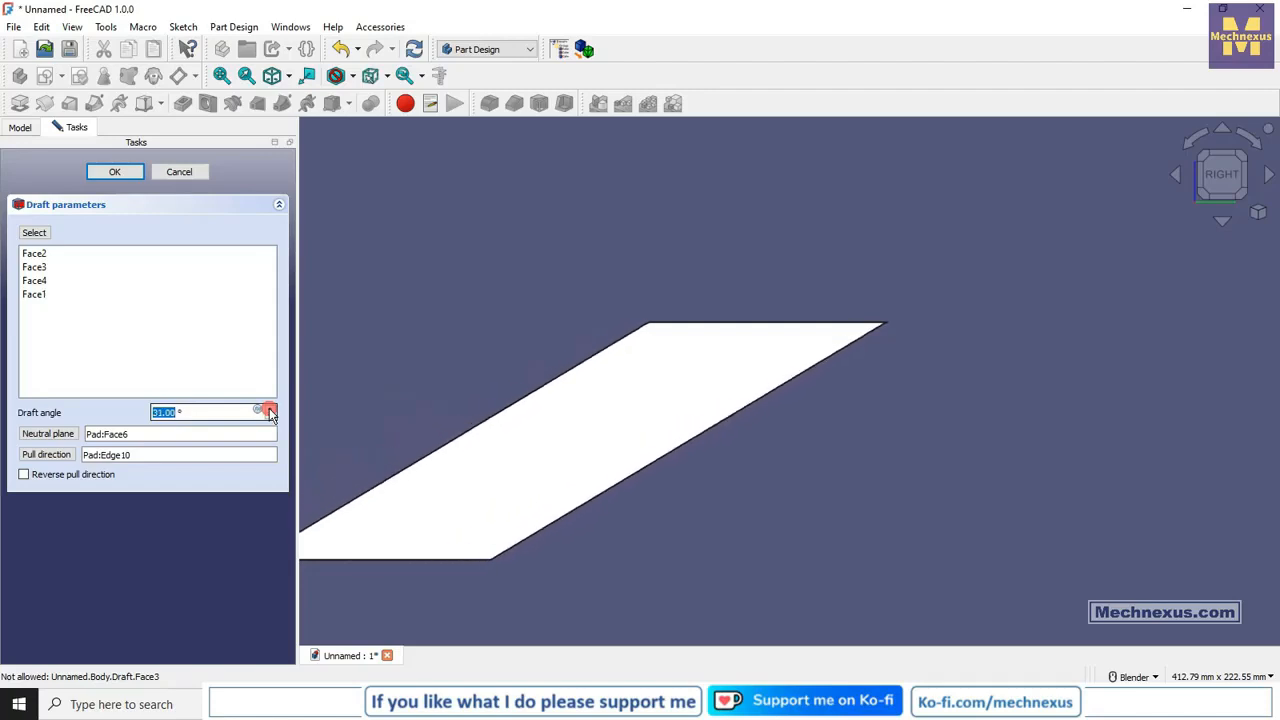
left_click(270, 409)
left_click(270, 409)
left_click(270, 409)
left_click(270, 409)
left_click(270, 409)
left_click(270, 409)
left_click(270, 409)
left_click(270, 409)
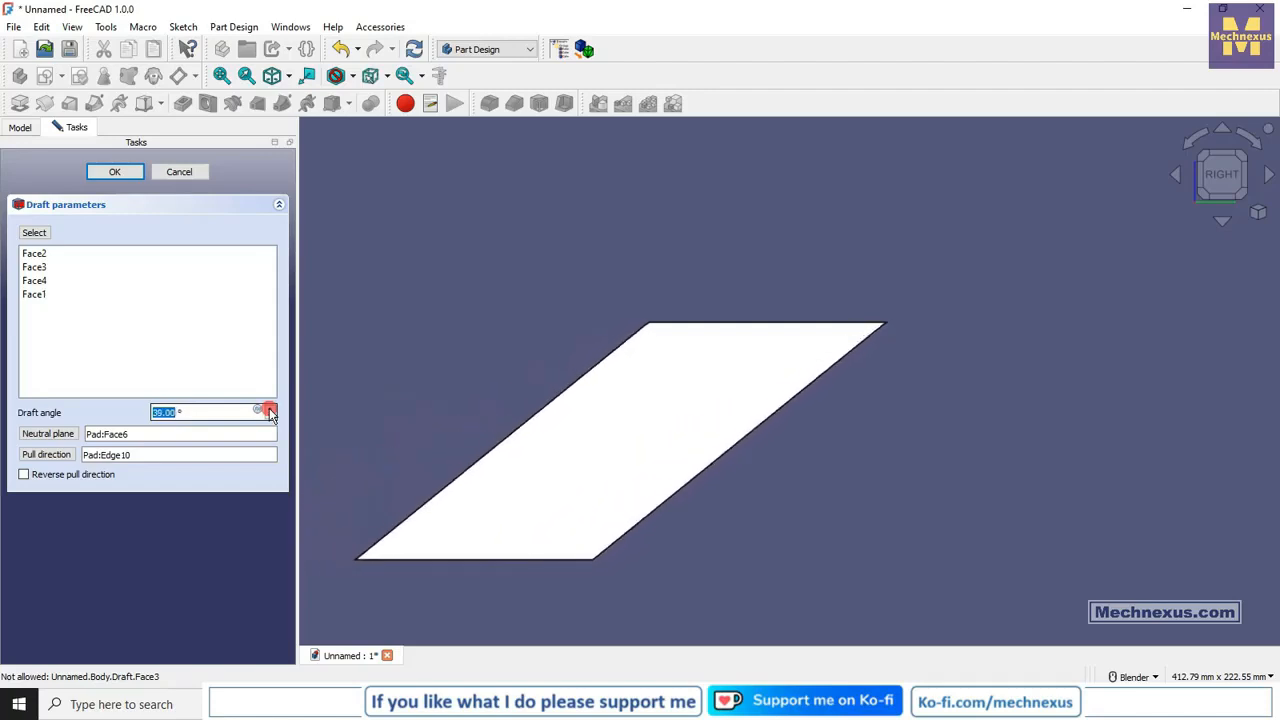
left_click(270, 409)
left_click(270, 409)
left_click(270, 409)
left_click(270, 409)
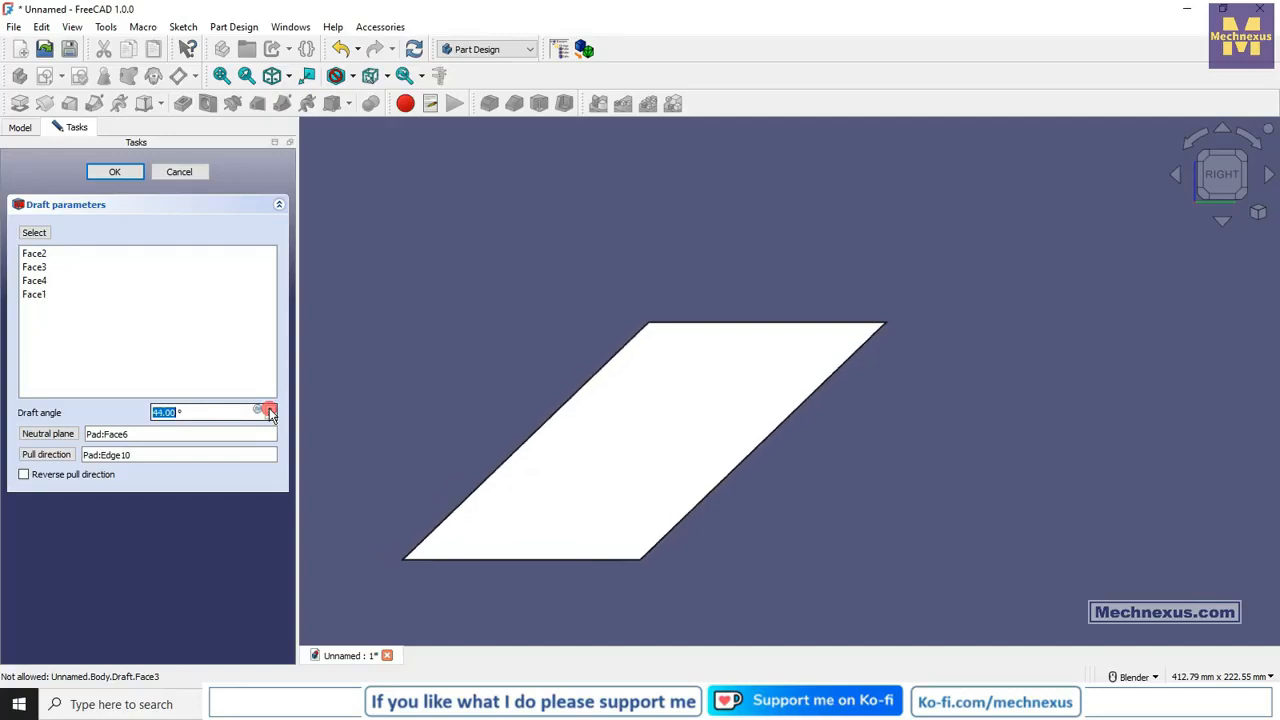
left_click(270, 409)
left_click(270, 409)
left_click(270, 409)
left_click(270, 409)
left_click(270, 409)
left_click(270, 409)
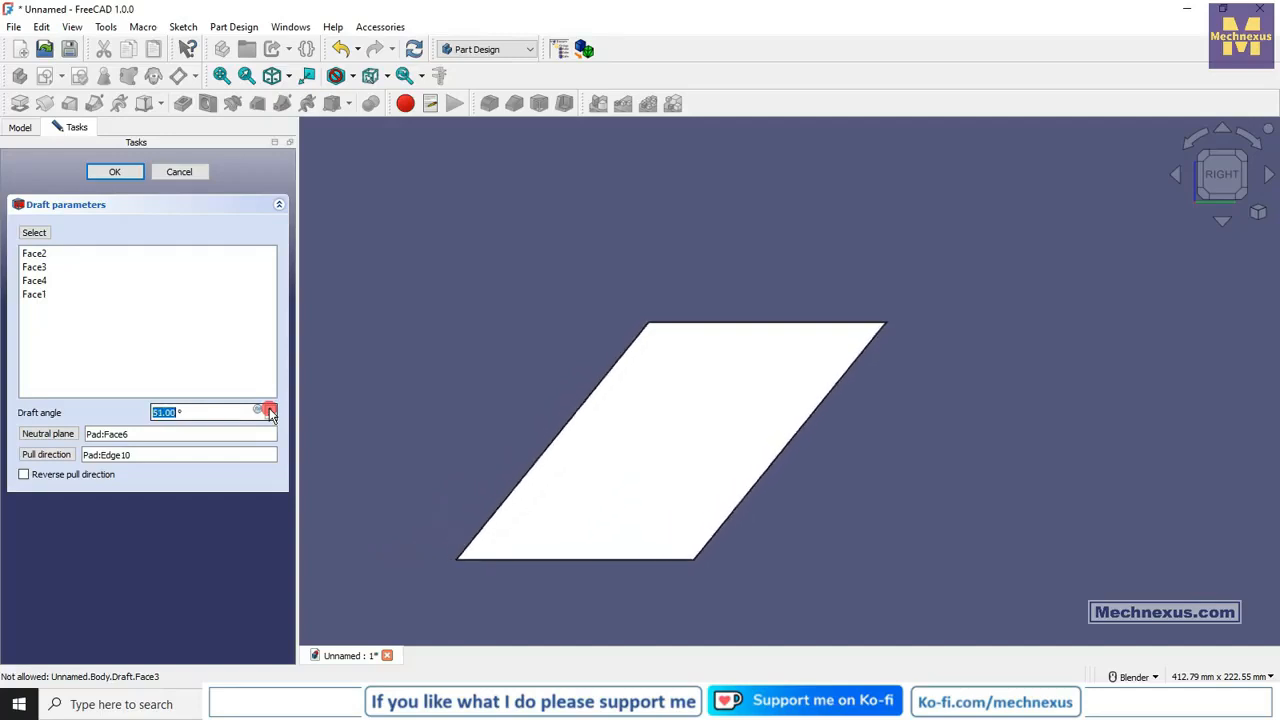
left_click(270, 409)
left_click(270, 409)
left_click(270, 409)
left_click(270, 416)
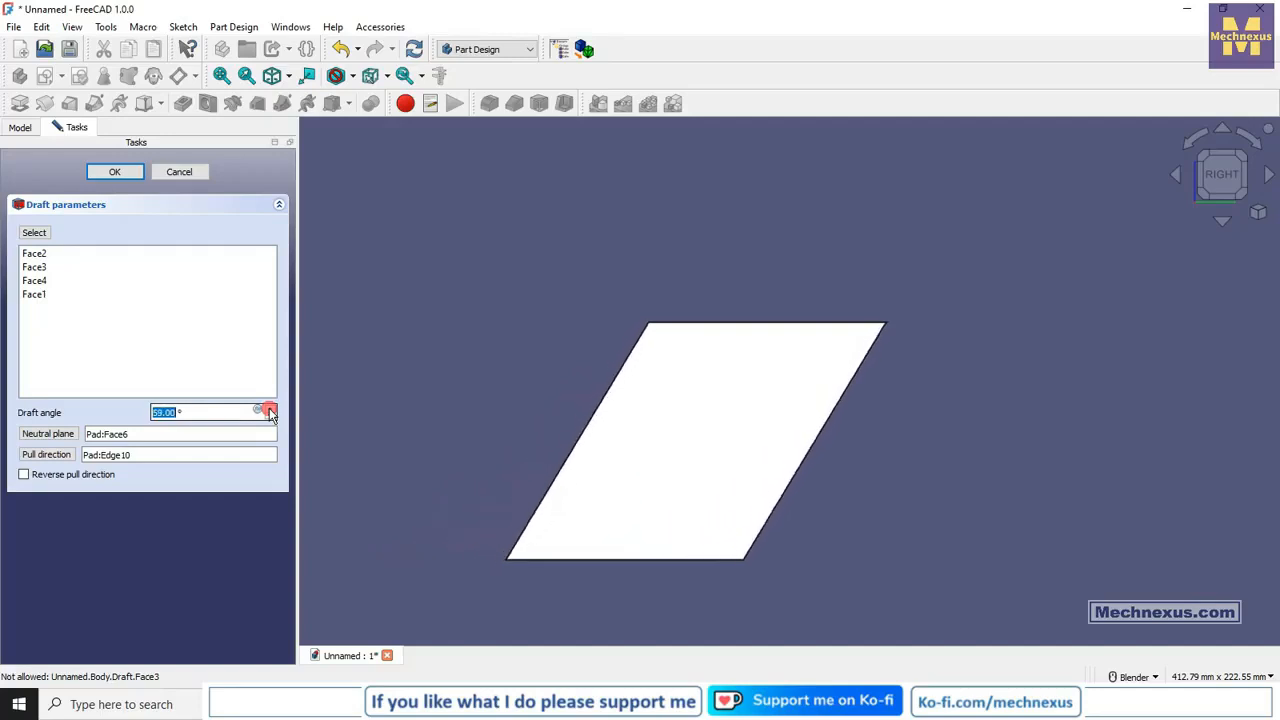
left_click(270, 416)
left_click(270, 416)
left_click(270, 416)
left_click(270, 416)
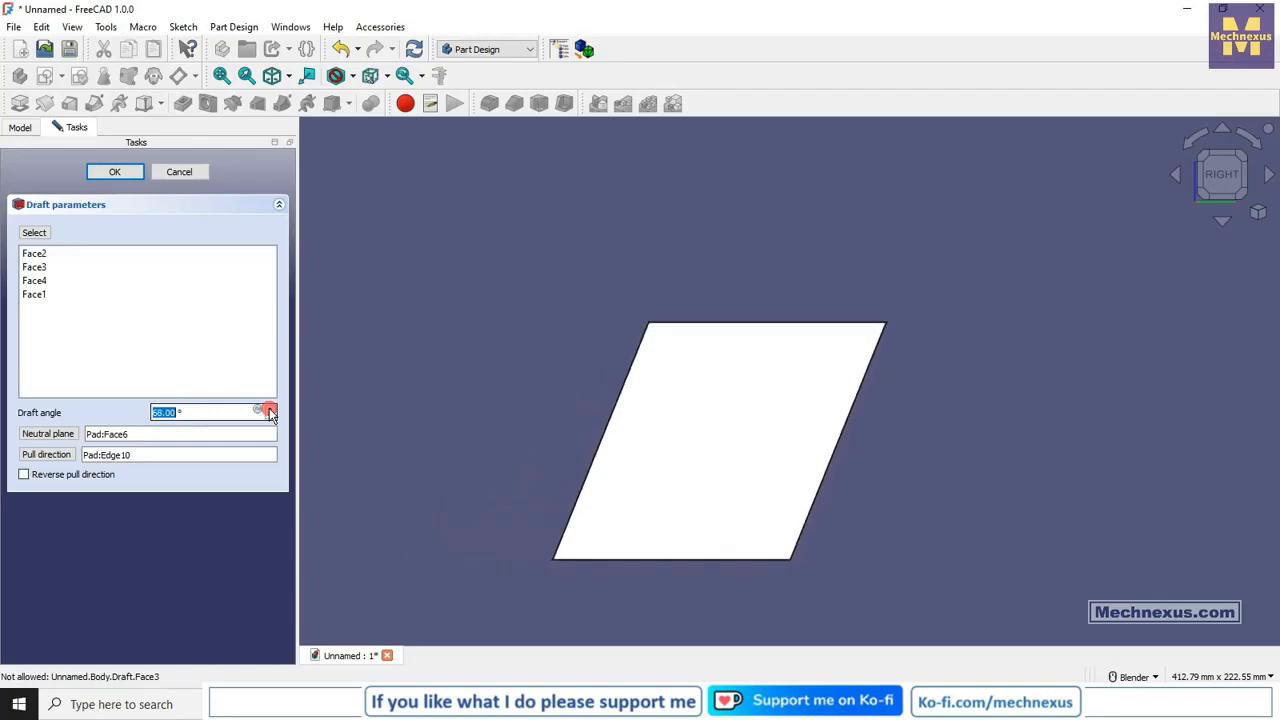
left_click(270, 416)
left_click(270, 416)
left_click(270, 416)
left_click(270, 416)
left_click(270, 416)
left_click(270, 416)
left_click(270, 416)
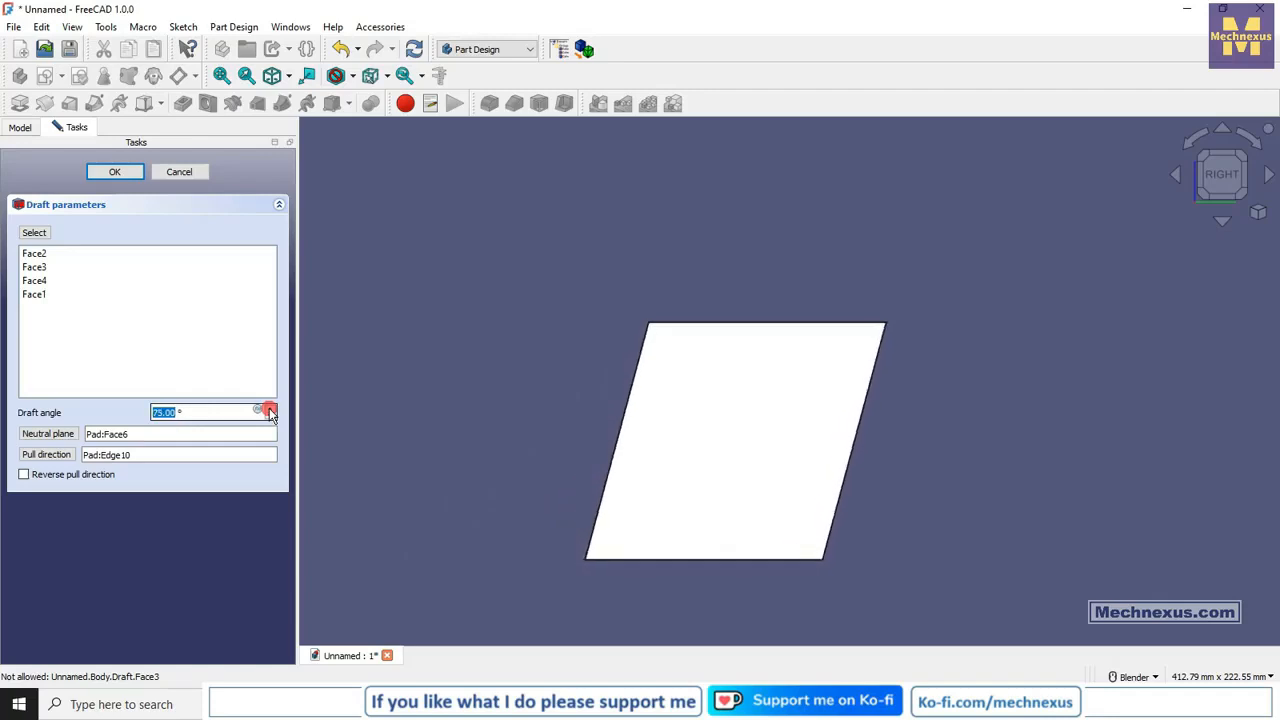
left_click(270, 416)
left_click(270, 416)
left_click(270, 416)
left_click(270, 416)
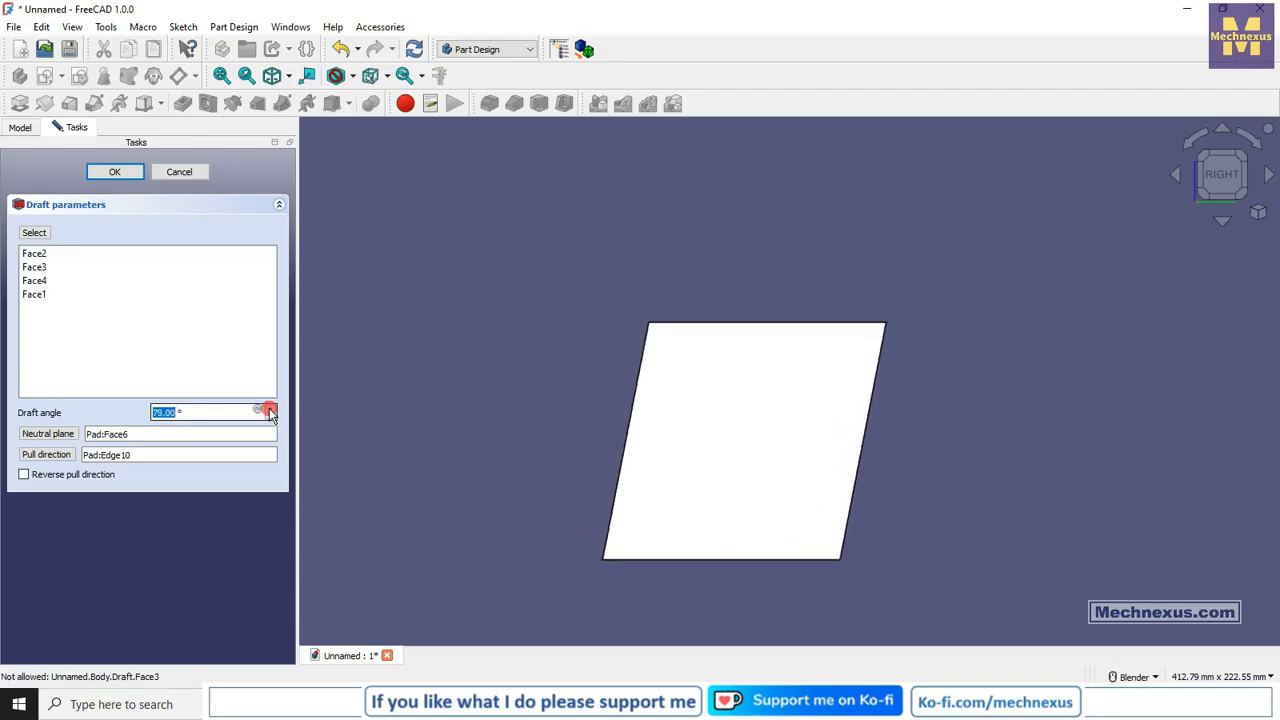
left_click(270, 416)
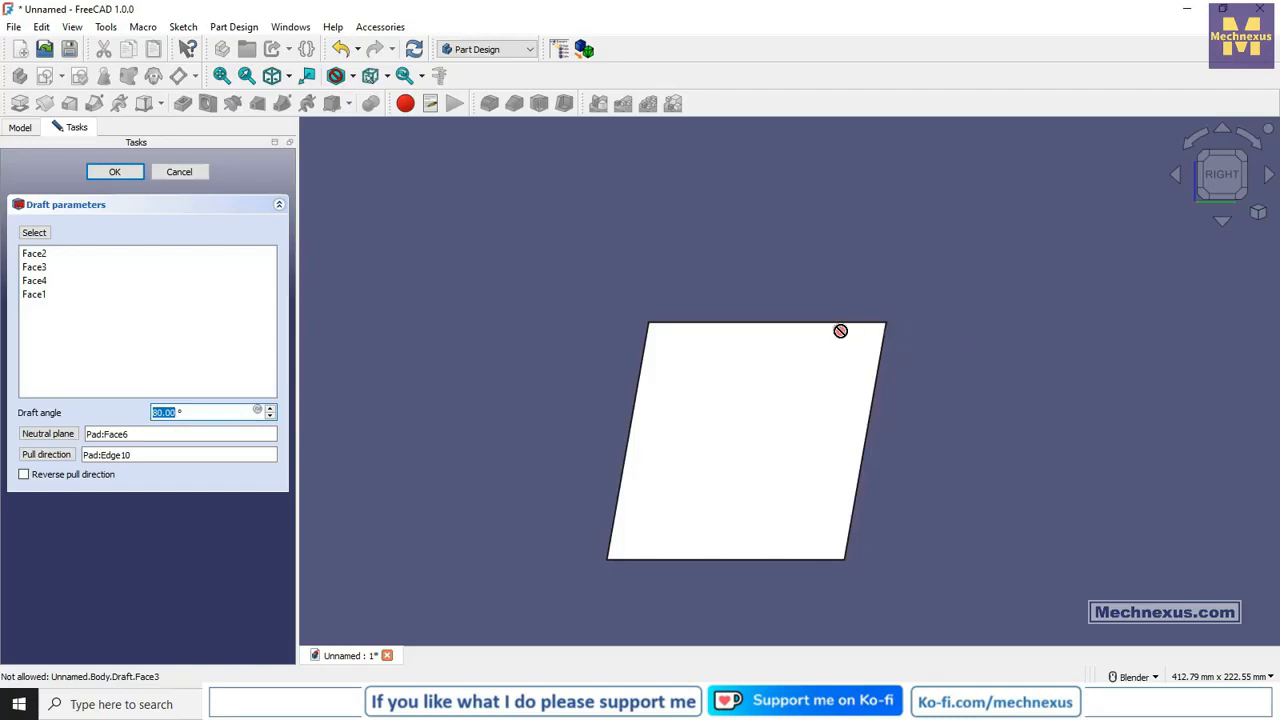
left_click(137, 171)
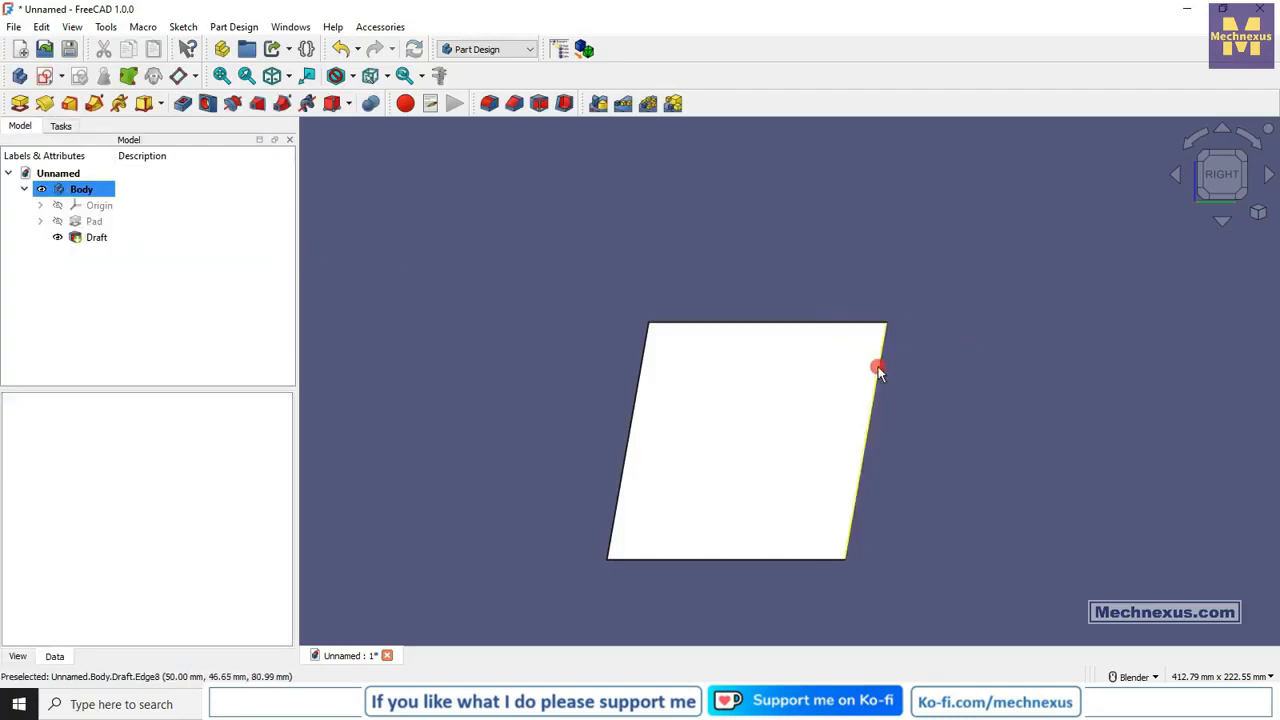
Examine the slanted block from several angles and return to the isometric view.
mouse_move(883, 346)
middle_mouse_down()
mouse_move(775, 402)
mouse_move(860, 346)
middle_mouse_up()
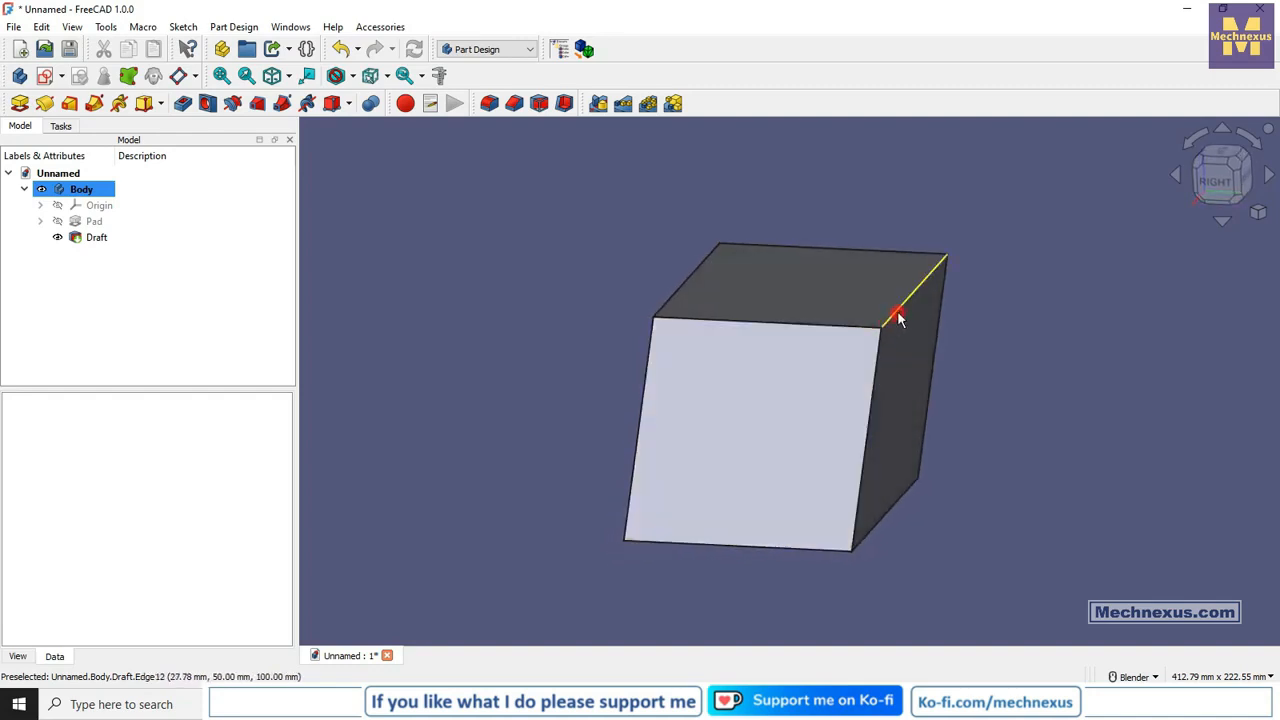
mouse_move(790, 520)
middle_mouse_down()
mouse_move(708, 543)
mouse_move(768, 512)
middle_mouse_up()
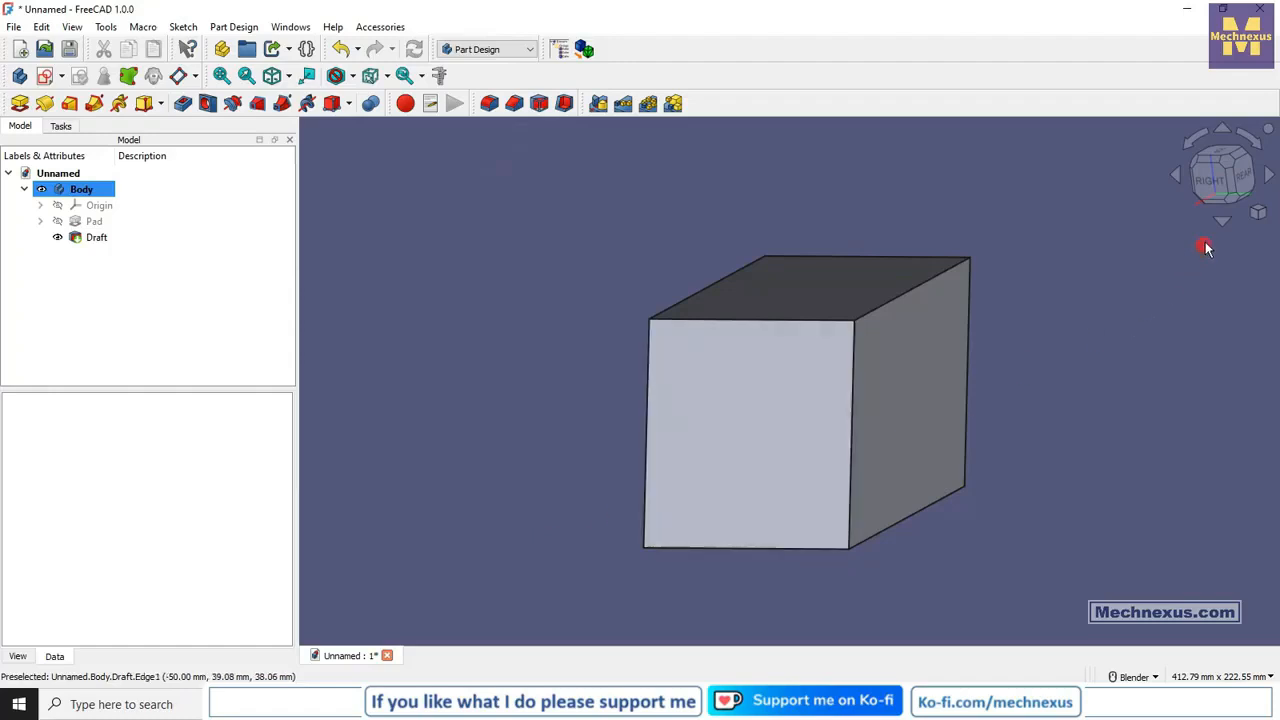
left_click(1258, 212)
left_click(1141, 220)
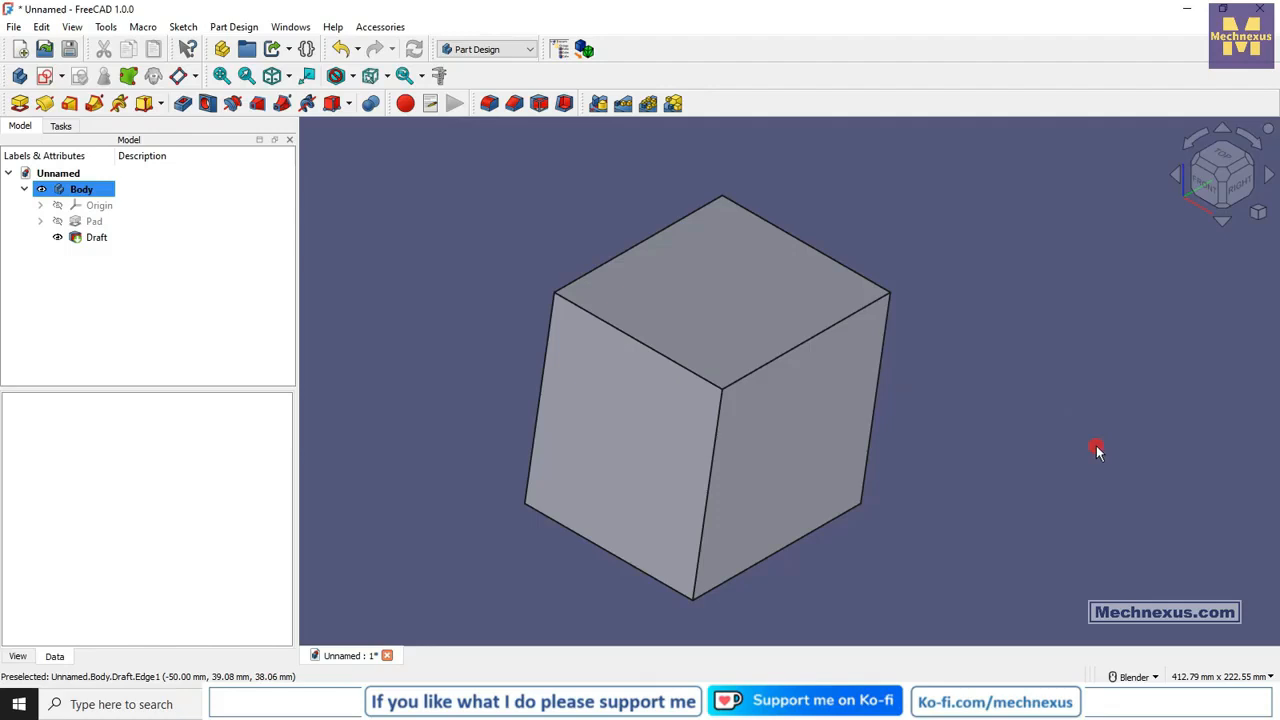
scroll(1035, 320, "down", 2)
scroll(1031, 450, "up", 1)
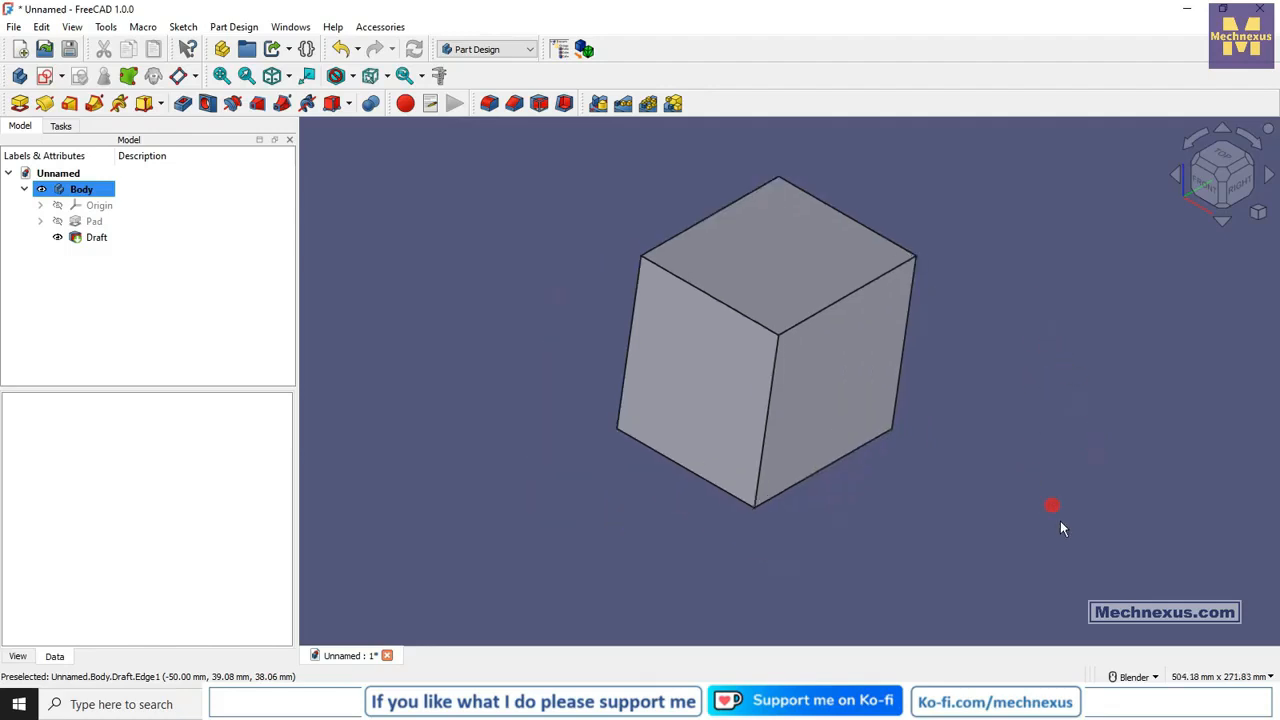